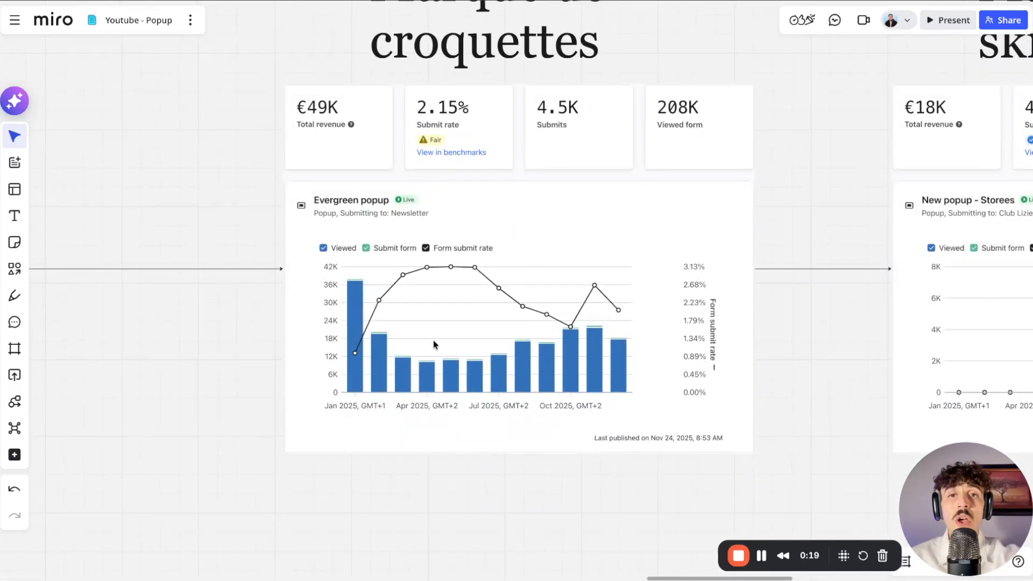
- Examine the Evergreen popup figures and chart under "Marque de croquettes", including total revenue and submit rate
scroll(554, 111, "up", 3)
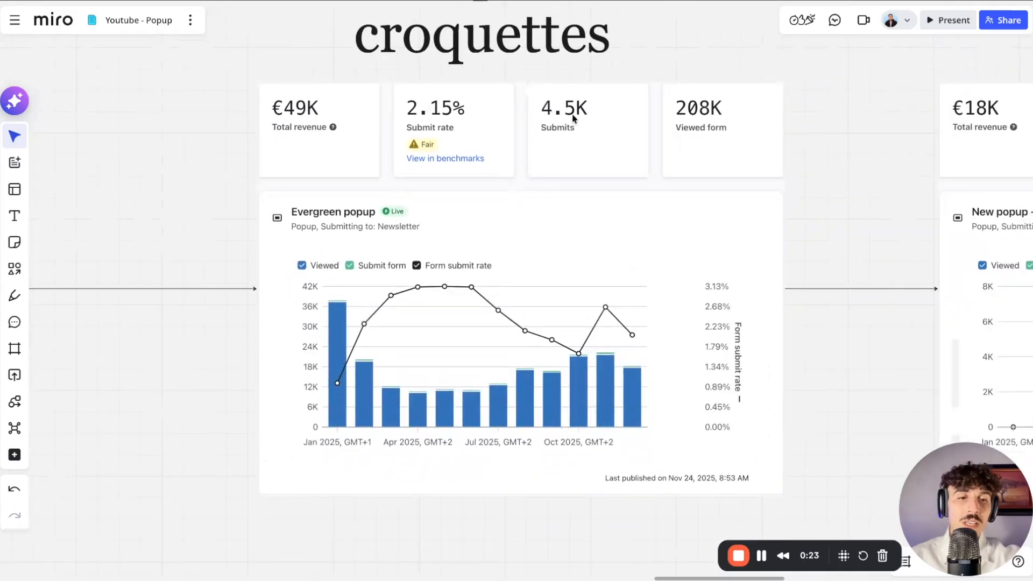
scroll(242, 92, "up", 2)
scroll(290, 122, "up", 2)
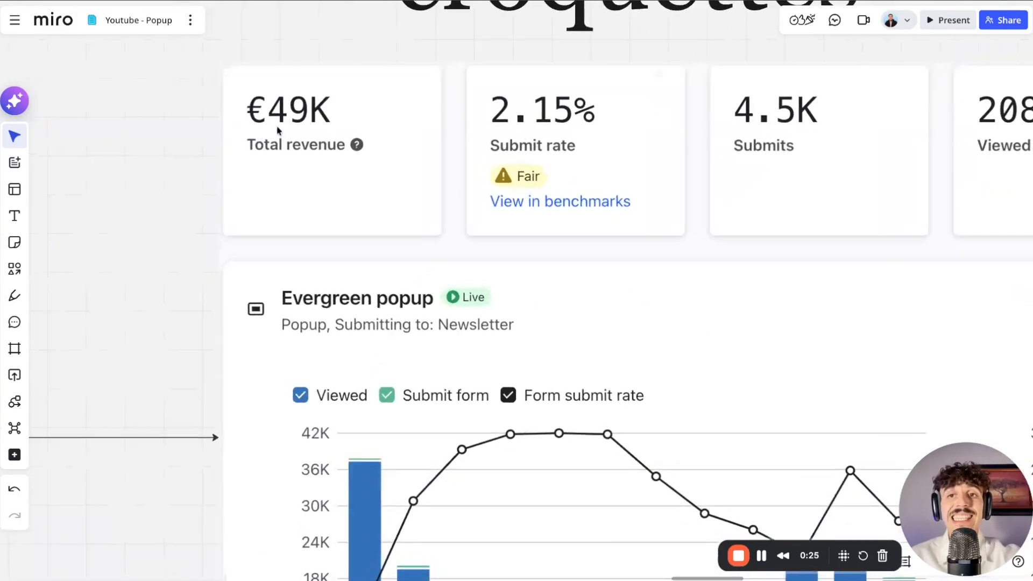
scroll(508, 191, "down", 3)
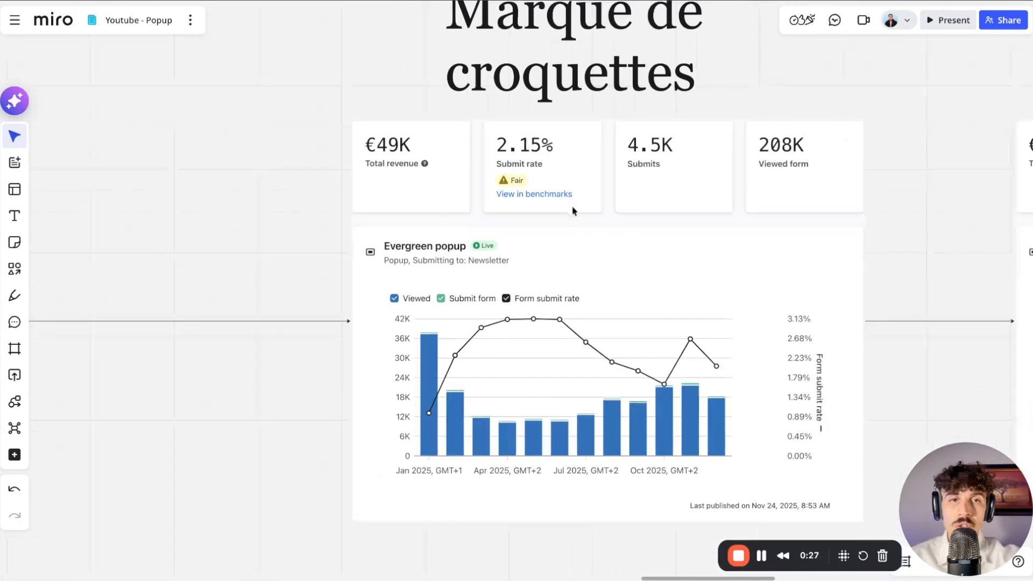
- Examine the "New popup - Storees" results under "Marque de skincare", including revenue, submit rate, submits and views
scroll(618, 243, "right", 1)
scroll(624, 247, "down", 2)
scroll(624, 247, "right", 7)
scroll(495, 168, "up", 1)
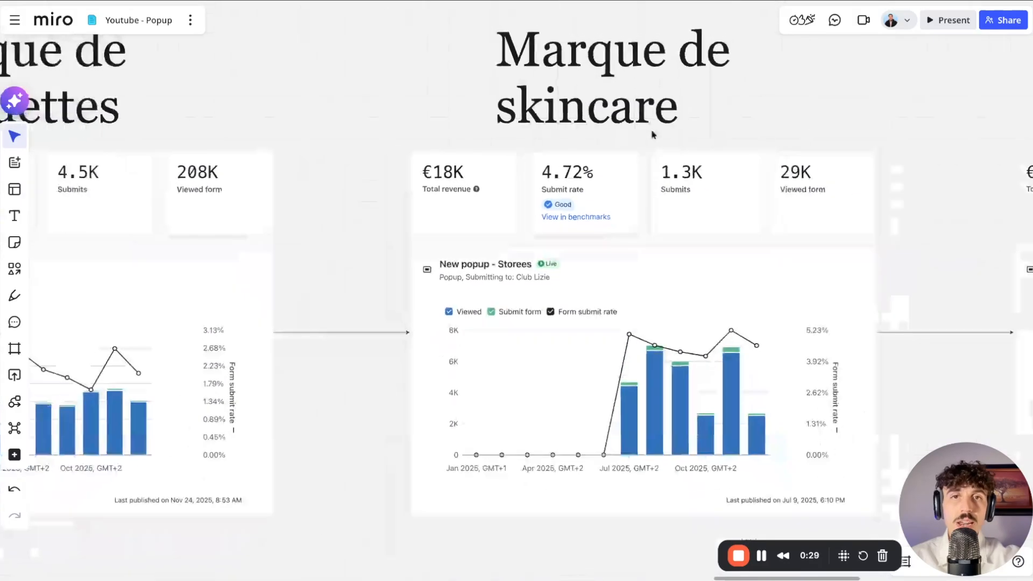
scroll(553, 234, "right", 2)
scroll(552, 237, "up", 2)
scroll(560, 234, "down", 1)
scroll(559, 234, "right", 1)
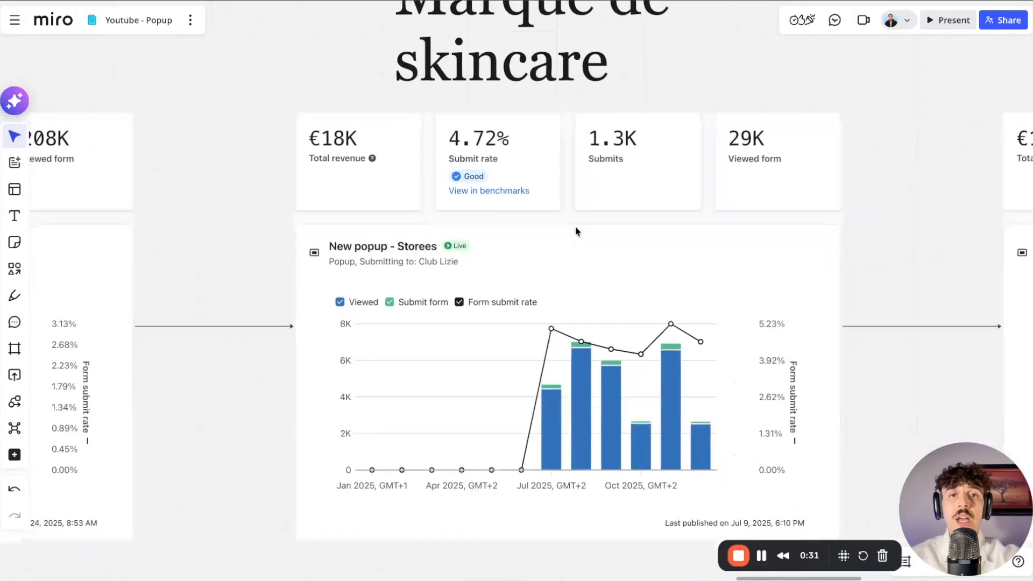
scroll(640, 196, "up", 3)
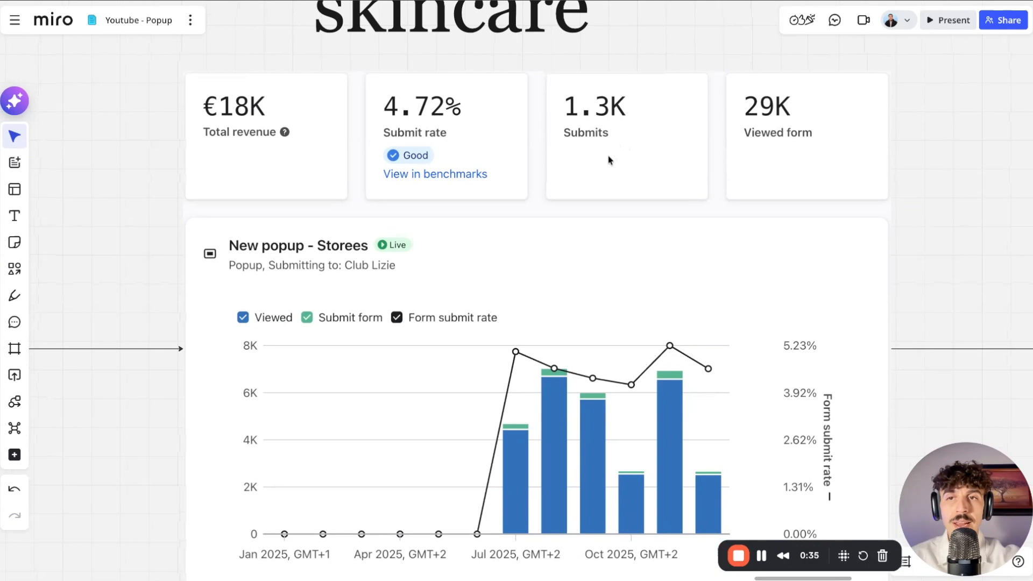
scroll(233, 130, "down", 1)
scroll(233, 131, "left", 1)
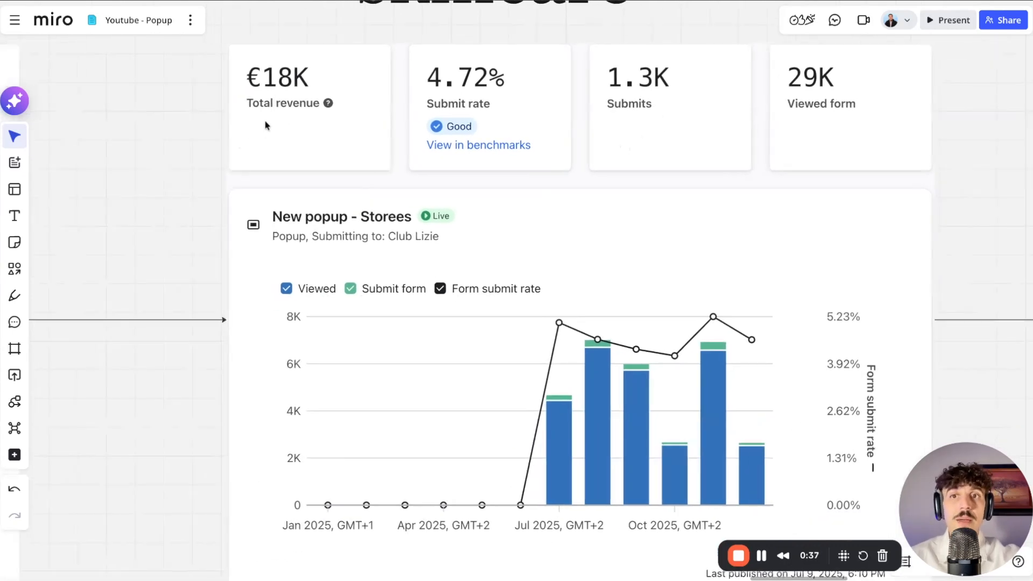
scroll(265, 125, "up", 1)
scroll(443, 111, "down", 1)
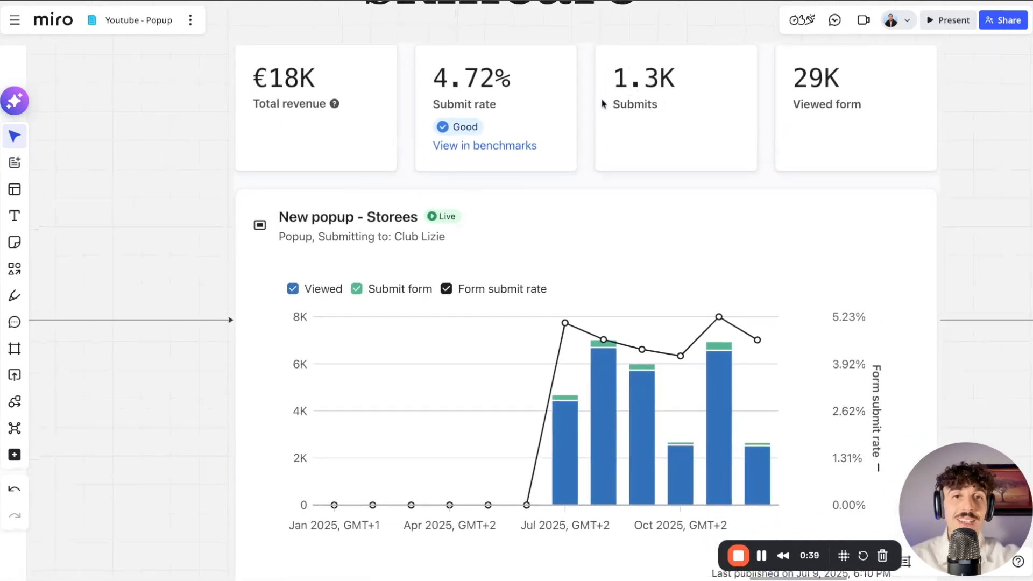
- Examine the "Bonus newletter" popup results under "Marque de complements", including total revenue and submit rate
scroll(649, 96, "down", 3)
scroll(675, 152, "right", 3)
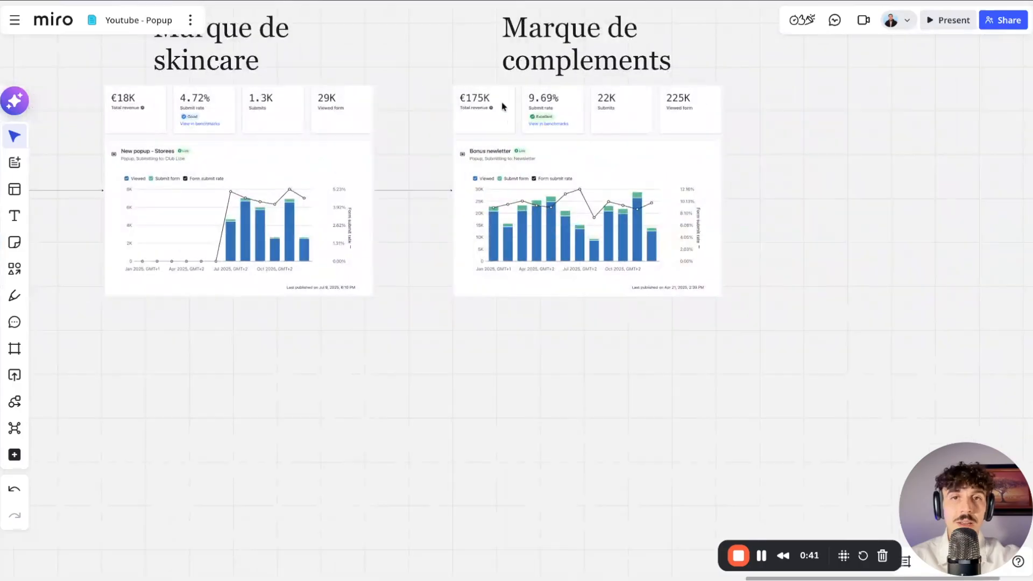
scroll(593, 79, "up", 2)
scroll(594, 80, "right", 2)
scroll(594, 79, "up", 2)
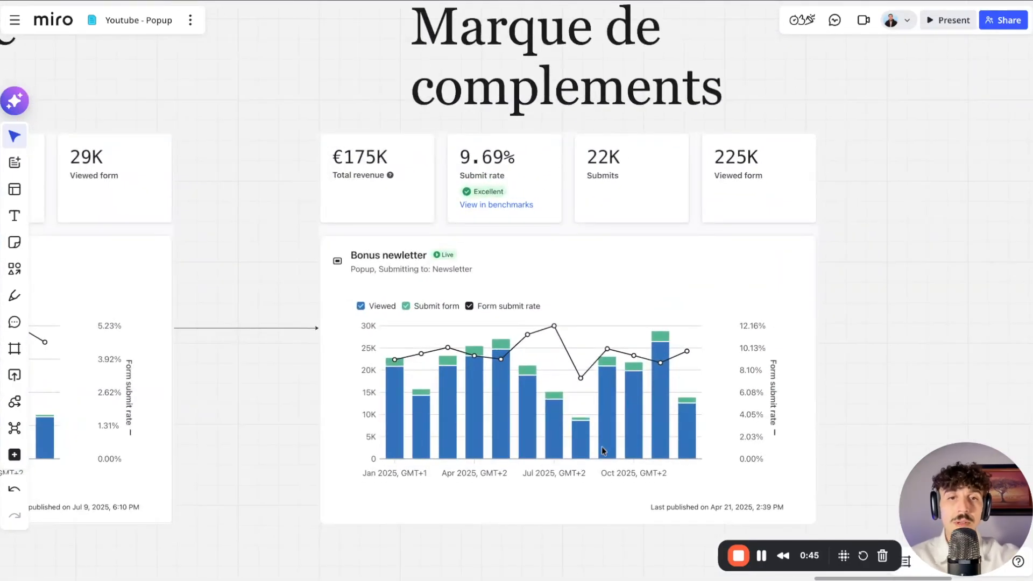
scroll(610, 167, "up", 2)
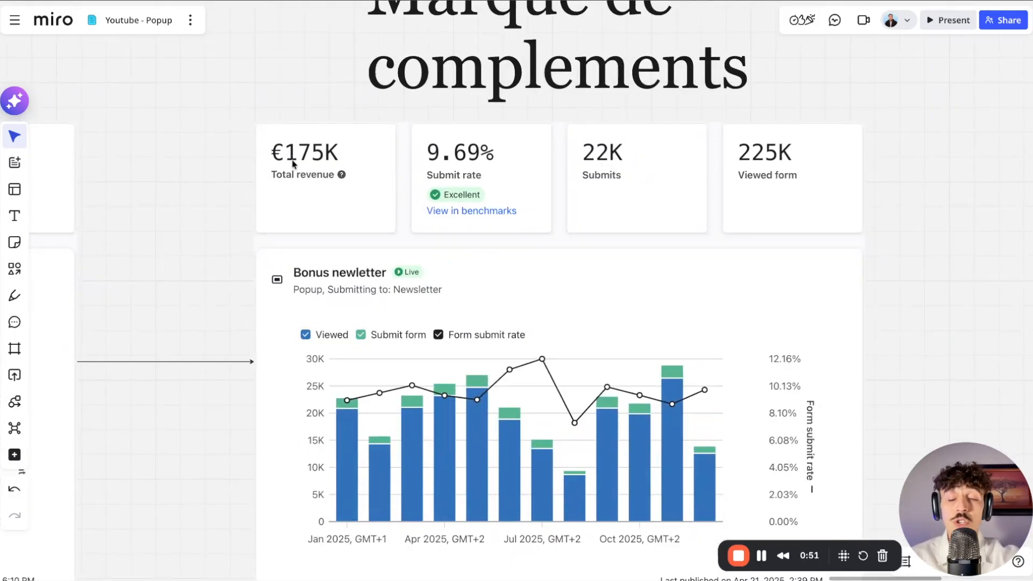
scroll(309, 169, "down", 2)
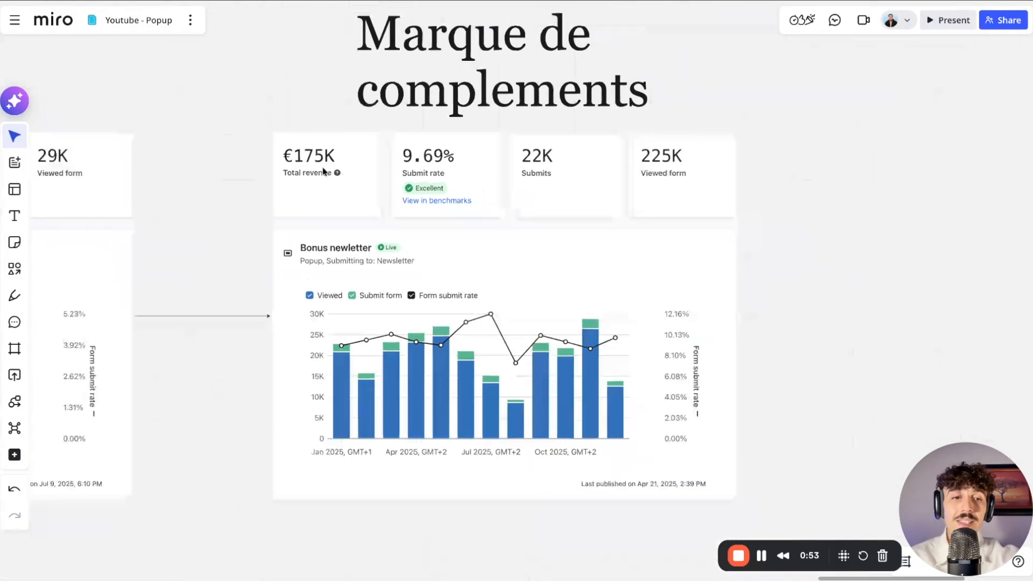
scroll(466, 257, "down", 2)
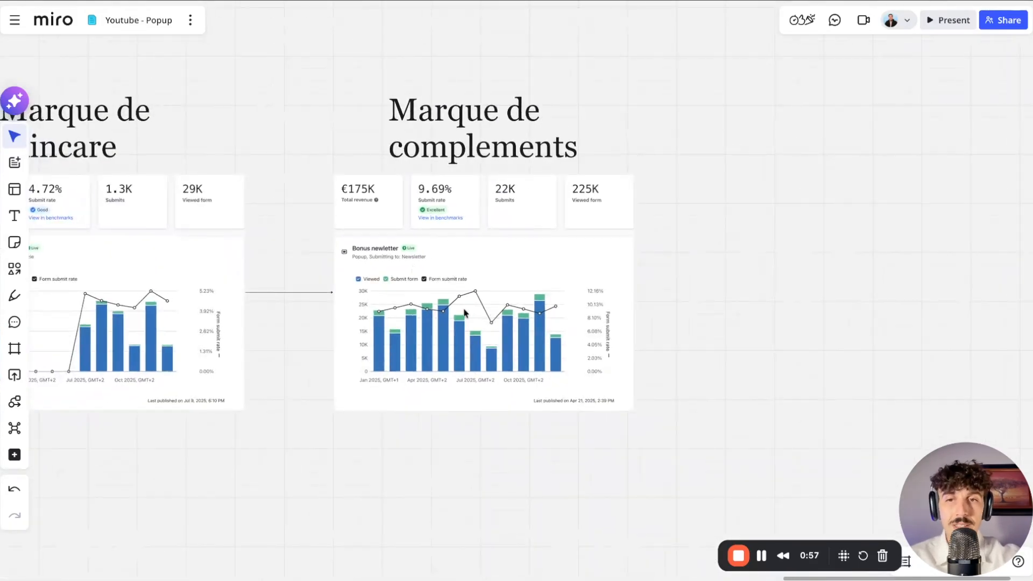
- Go back to the board's central flow and look closely at the "QUI SUIS-JE ?" block
scroll(465, 312, "down", 3)
scroll(465, 314, "down", 1)
scroll(465, 313, "left", 6)
scroll(608, 316, "down", 3)
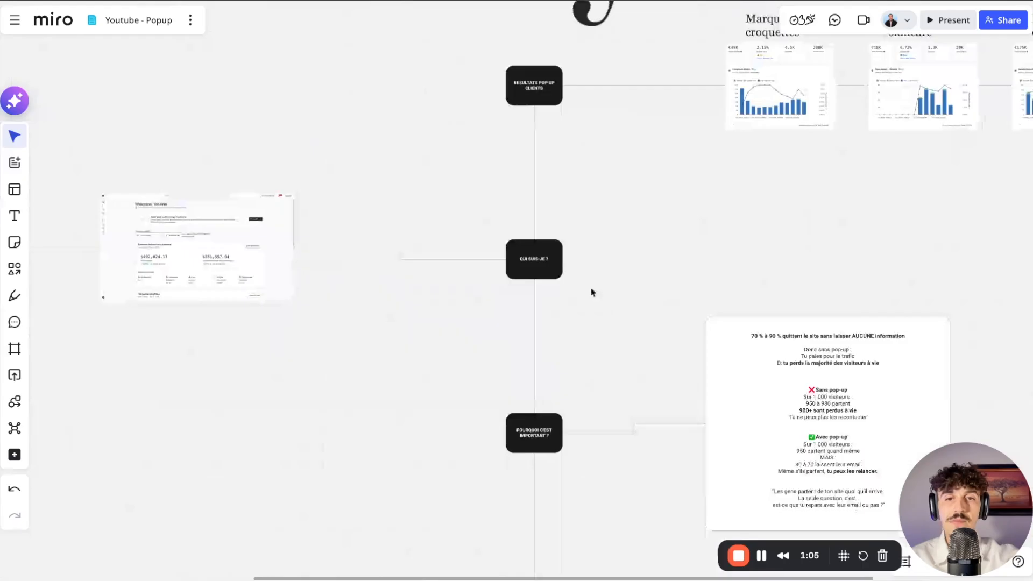
scroll(527, 251, "up", 6)
scroll(496, 247, "up", 3)
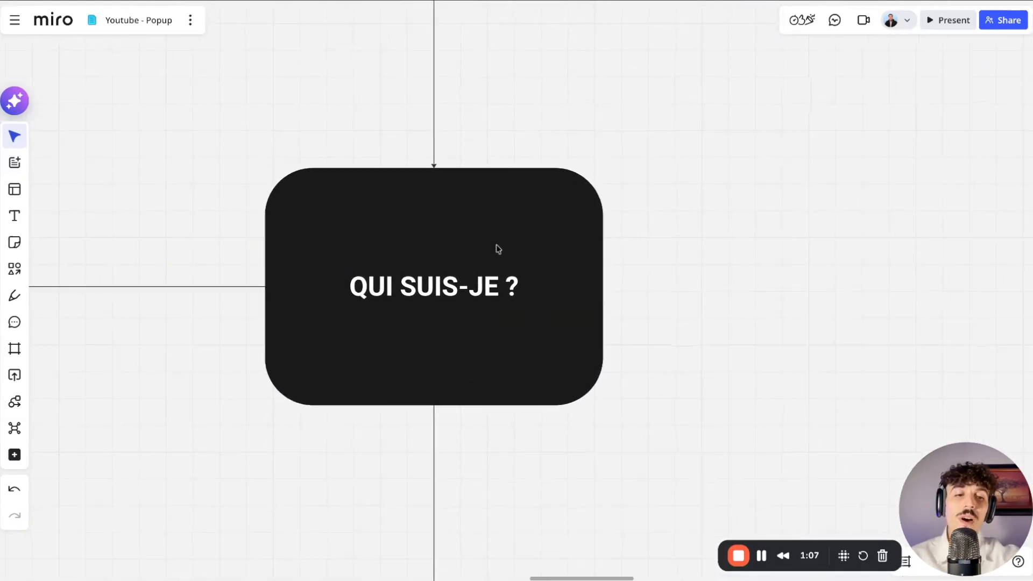
- Examine the business performance summary in the dashboard screenshot nearest the "QUI SUIS-JE ?" block
scroll(495, 247, "down", 6)
scroll(496, 248, "left", 5)
scroll(497, 250, "up", 2)
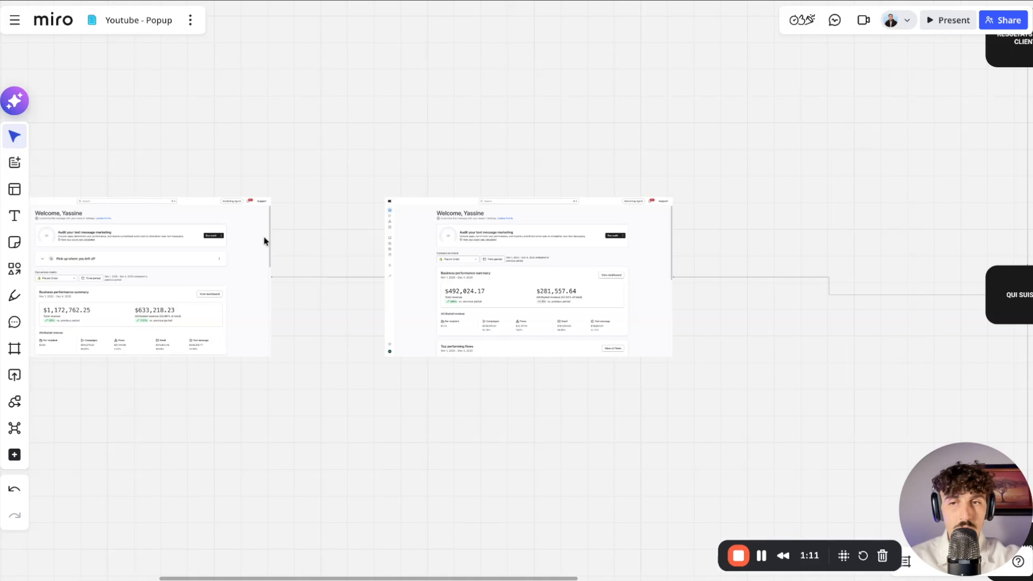
scroll(203, 311, "up", 2)
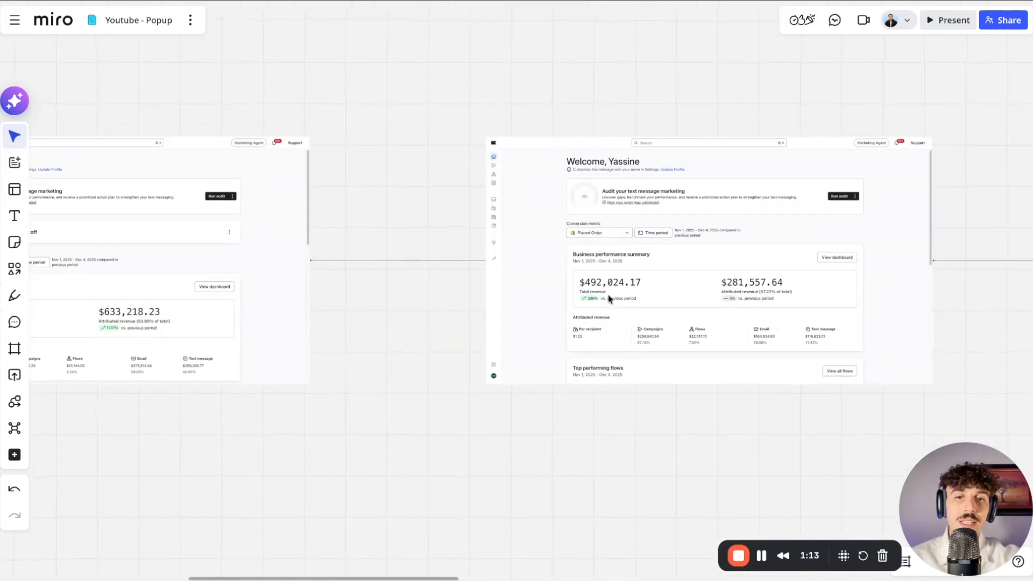
scroll(555, 298, "right", 3)
scroll(660, 282, "up", 5)
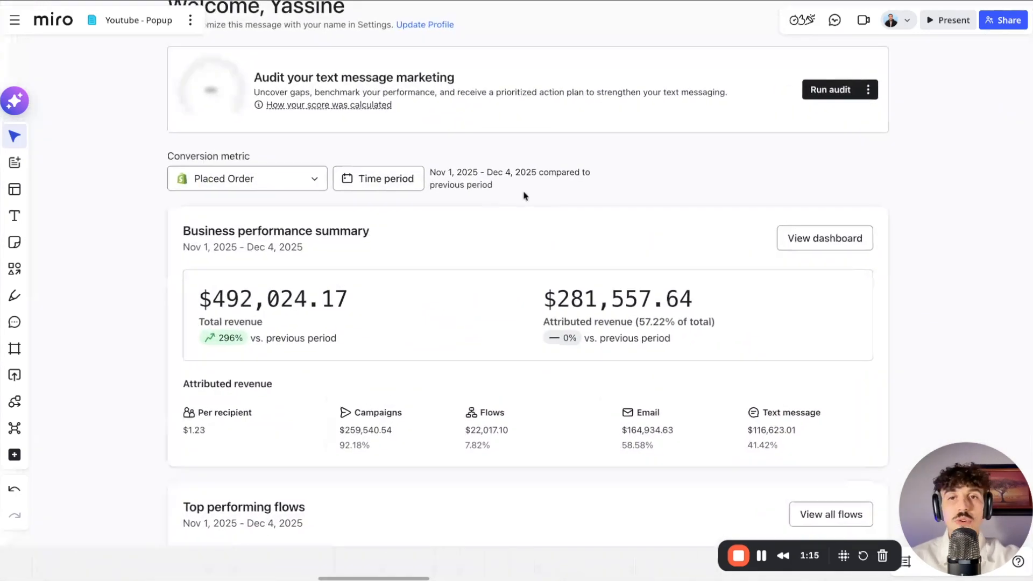
scroll(517, 230, "down", 5)
scroll(574, 257, "up", 5)
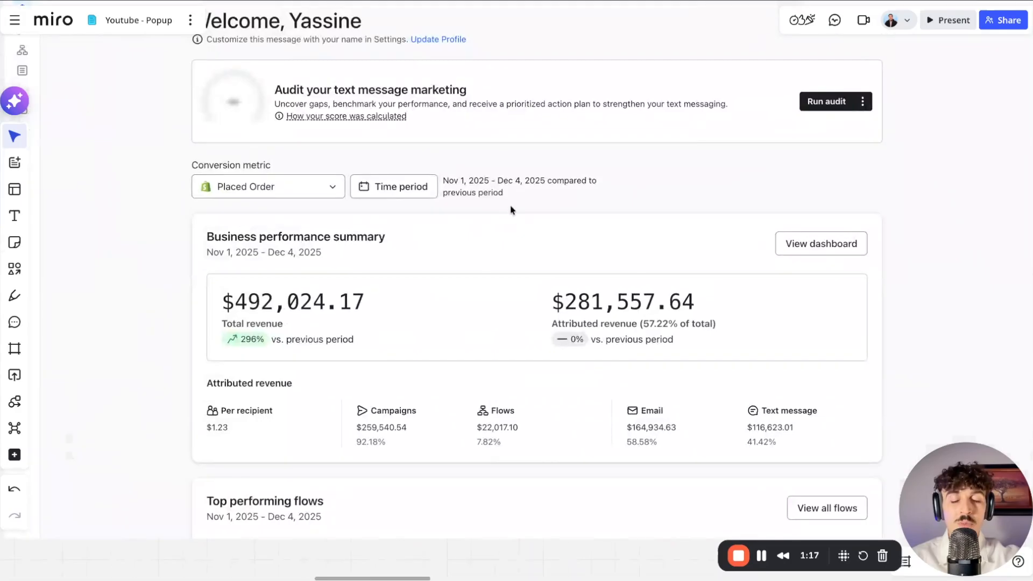
scroll(569, 194, "down", 3)
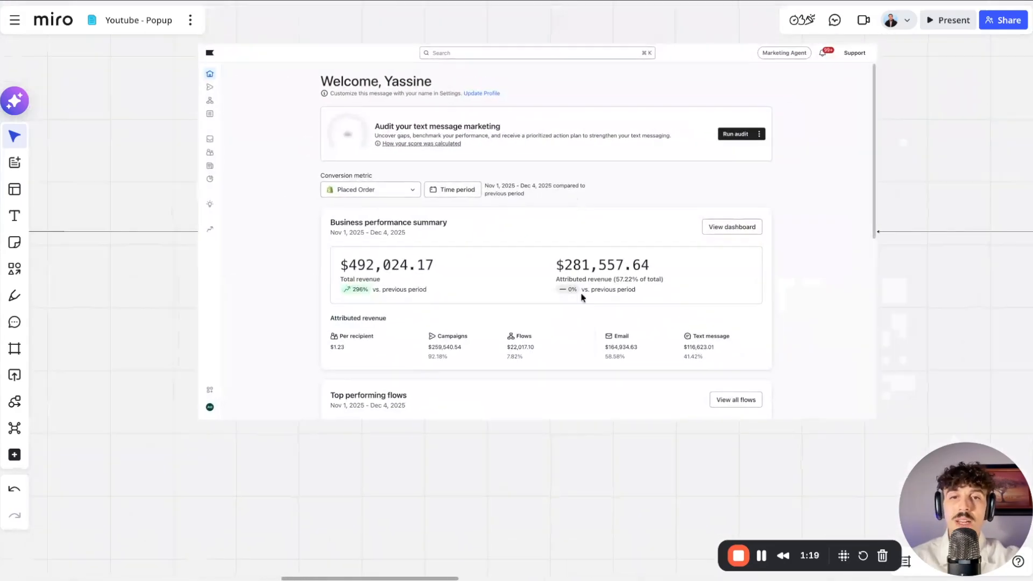
scroll(581, 296, "up", 5)
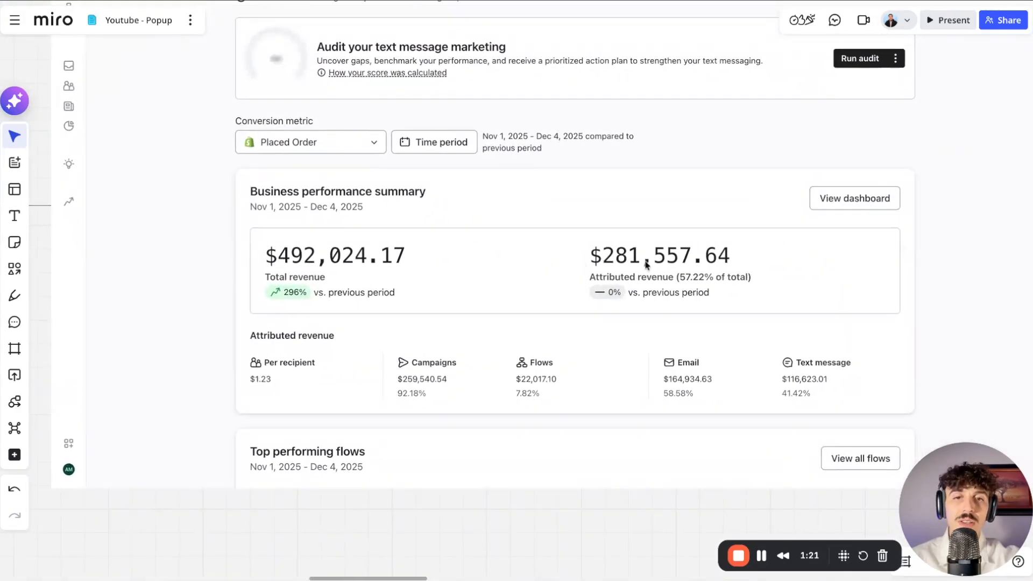
- Examine total and attributed revenue in the middle of the three dashboard screenshots linked to "QUI SUIS-JE ?"
scroll(691, 268, "down", 5)
scroll(686, 269, "left", 3)
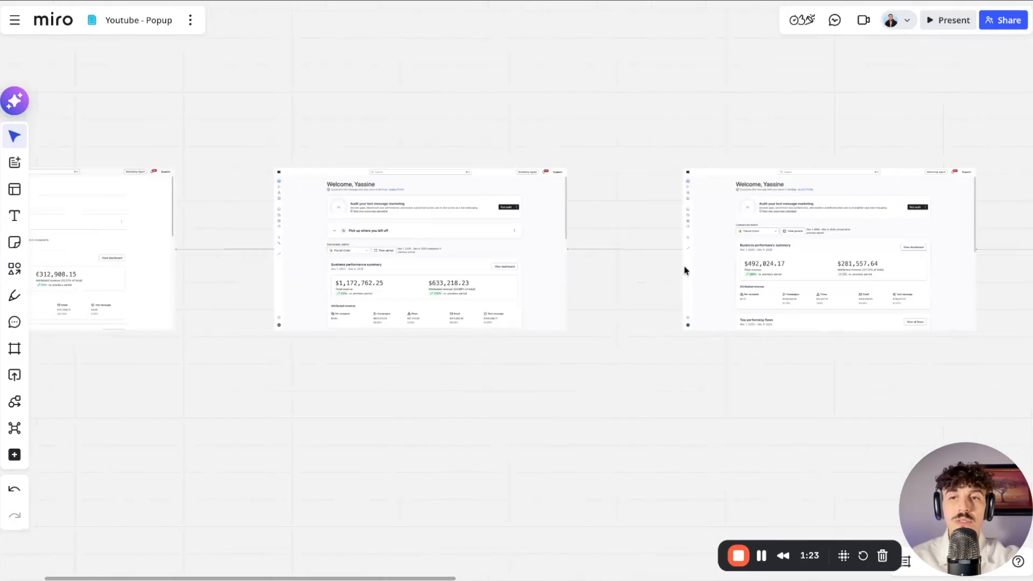
scroll(497, 283, "up", 3)
scroll(496, 282, "up", 5)
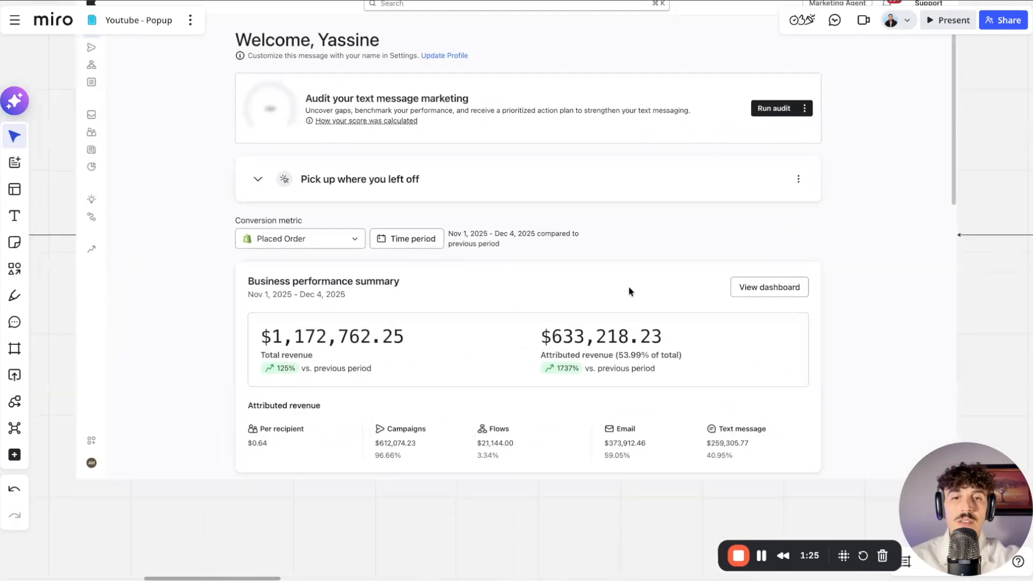
scroll(518, 332, "up", 3)
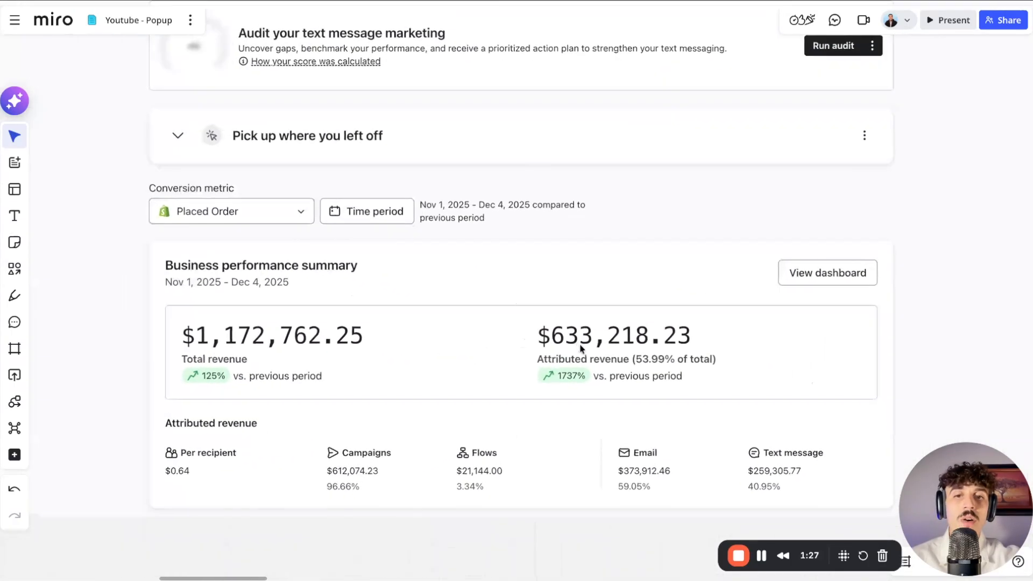
- Examine the performance summary in the dashboard screenshot farthest from the "QUI SUIS-JE ?" block
scroll(563, 348, "down", 5)
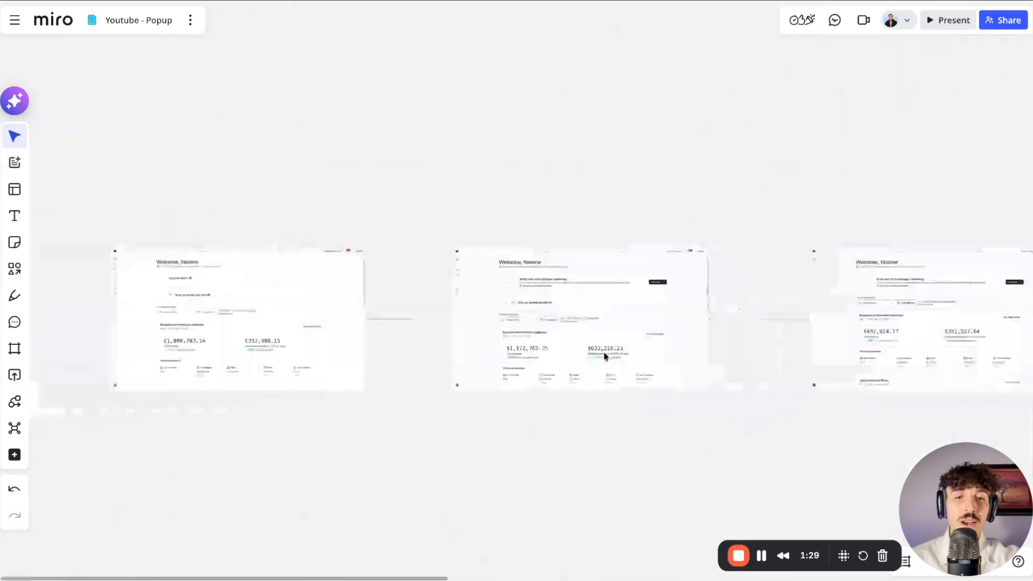
scroll(604, 353, "left", 3)
scroll(783, 342, "up", 3)
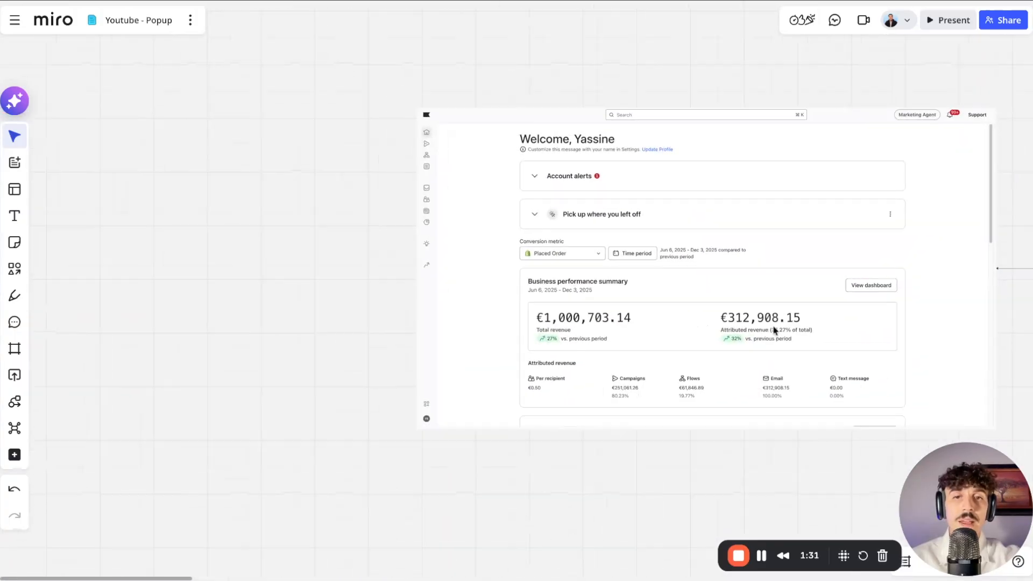
scroll(774, 395, "right", 3)
scroll(500, 311, "up", 5)
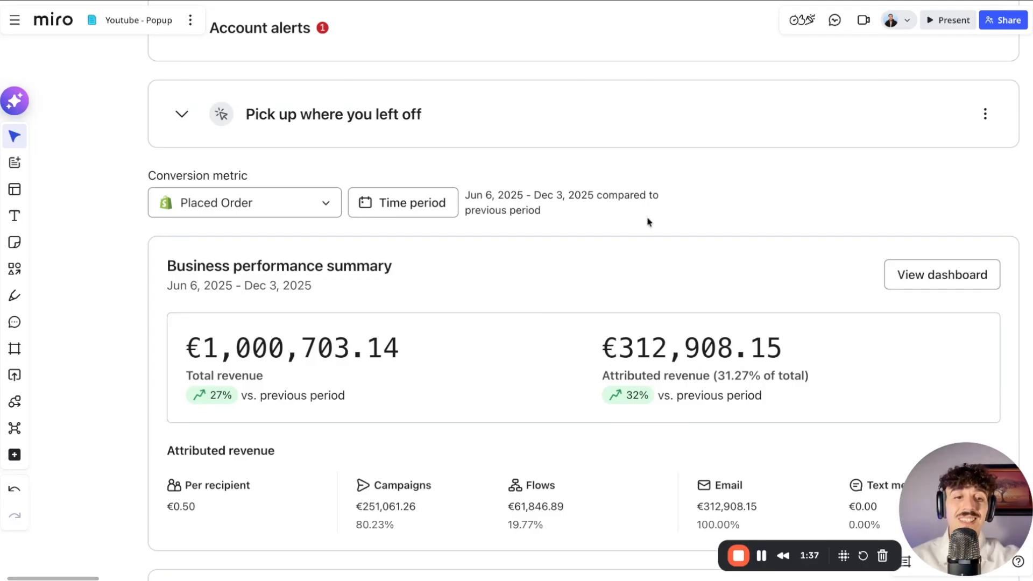
- Return to the central flow and look closely at the "POURQUOI C'EST IMPORTANT ?" block
scroll(644, 232, "down", 10)
scroll(642, 235, "right", 10)
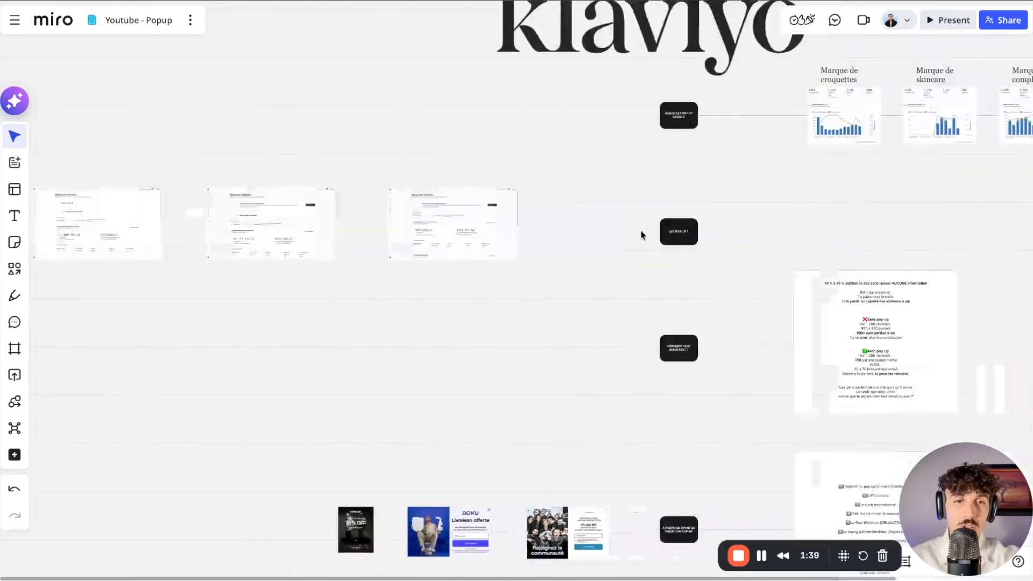
scroll(642, 235, "right", 5)
scroll(642, 235, "down", 3)
scroll(592, 269, "up", 10)
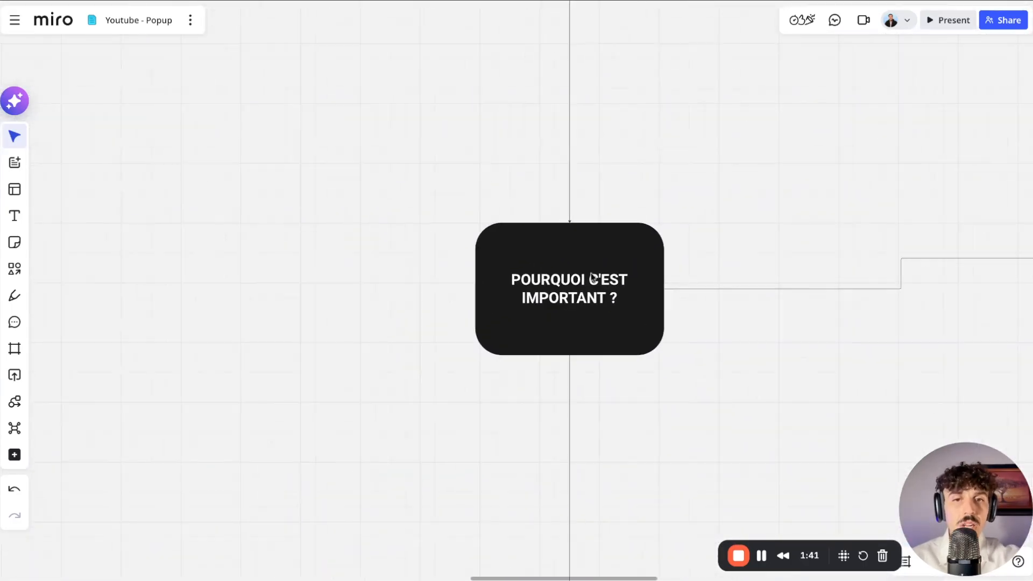
- Follow the connector from "POURQUOI C'EST IMPORTANT ?" to its text card and enlarge the card for reading
scroll(591, 277, "right", 3)
scroll(570, 278, "up", 1)
scroll(537, 302, "down", 4)
scroll(539, 302, "right", 9)
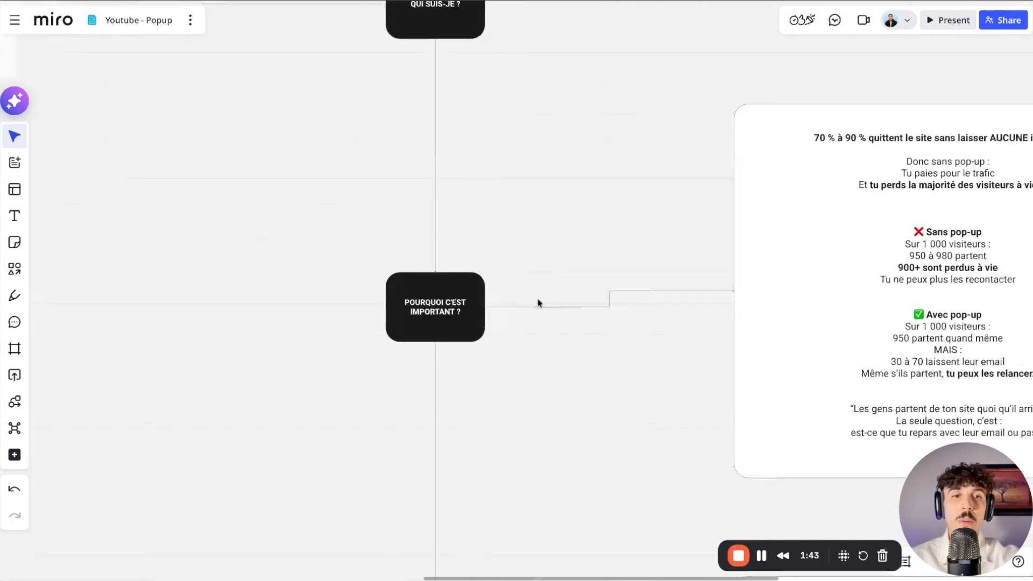
scroll(522, 290, "up", 2)
scroll(517, 266, "up", 1)
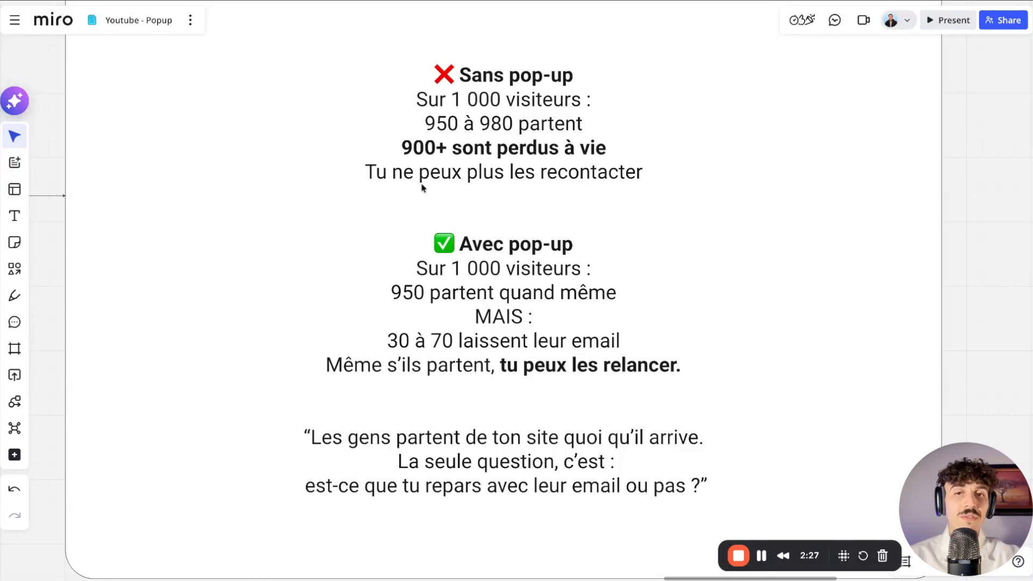
- Read the card's "Sans pop-up" and "Avec pop-up" comparison and its closing quotation
scroll(538, 191, "up", 1)
scroll(559, 226, "down", 1)
scroll(473, 231, "up", 3)
scroll(473, 230, "up", 1)
scroll(467, 231, "down", 3)
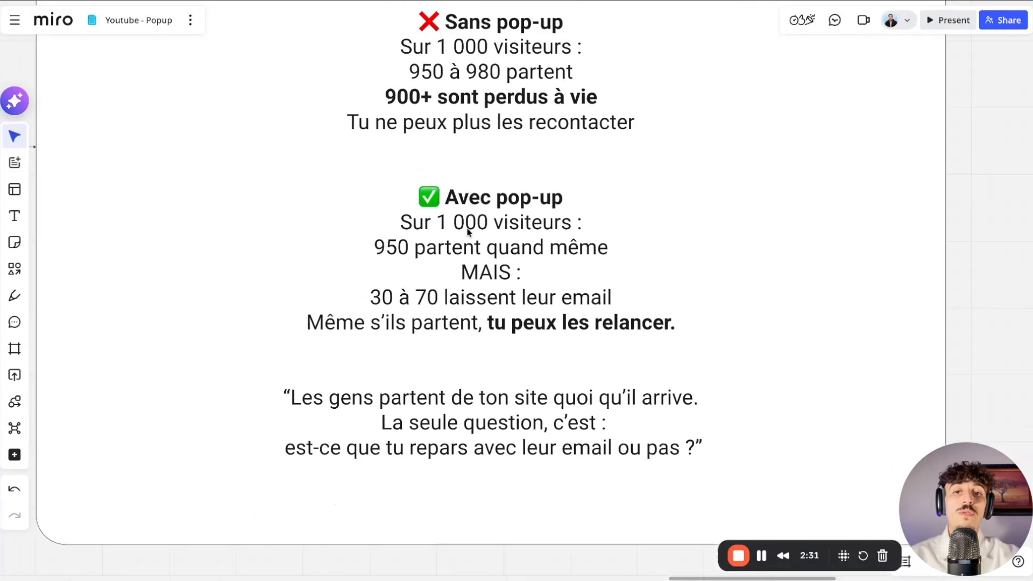
scroll(465, 233, "up", 3)
scroll(464, 240, "down", 2)
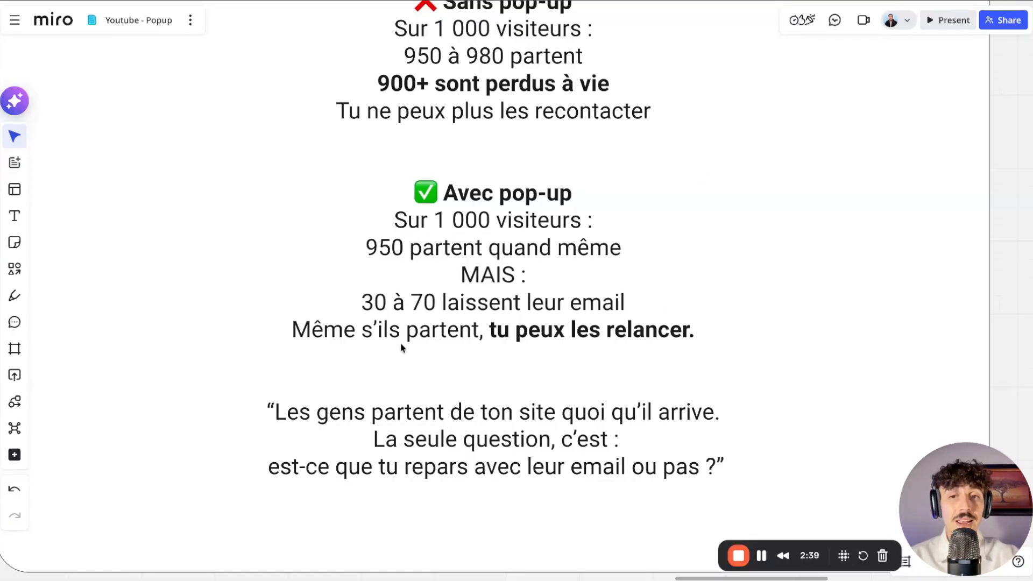
scroll(613, 358, "down", 1)
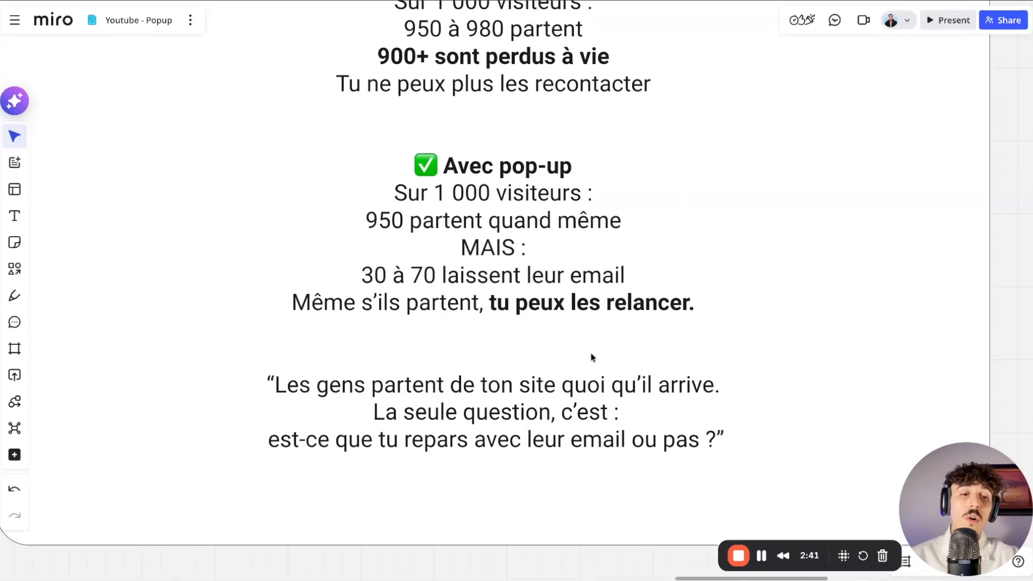
scroll(593, 349, "up", 3)
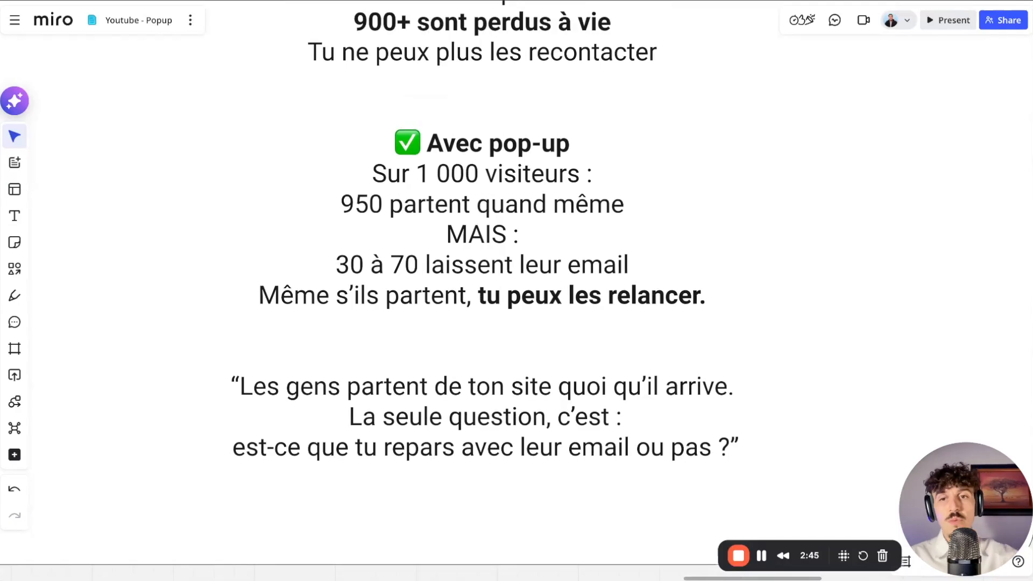
- Finish reading the card's "Avec pop-up" section and closing quotation, and go to the "À PRÉPARER AVANT DE CRÉER TON POP-UP" block
scroll(556, 273, "down", 2)
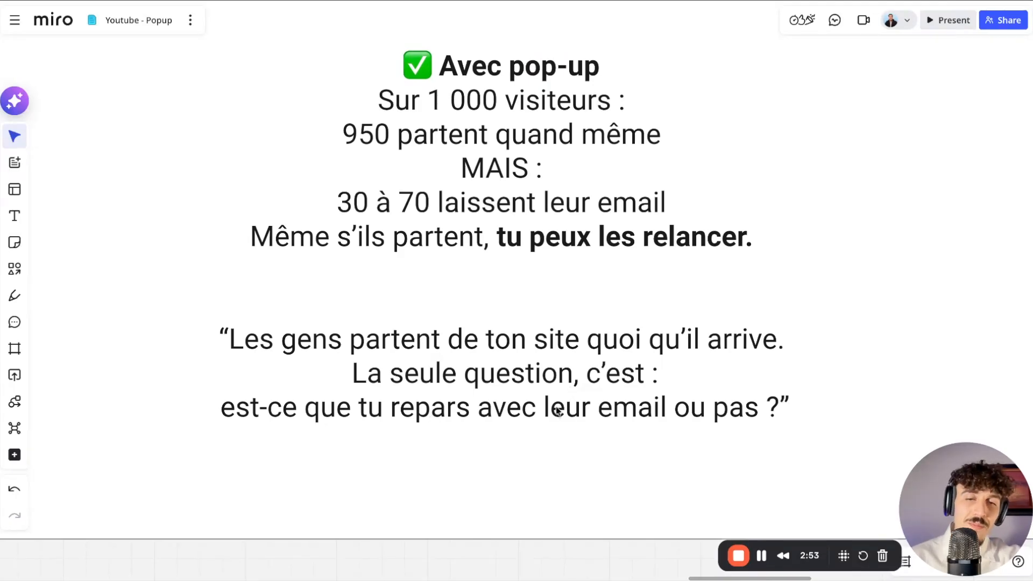
scroll(558, 409, "down", 5)
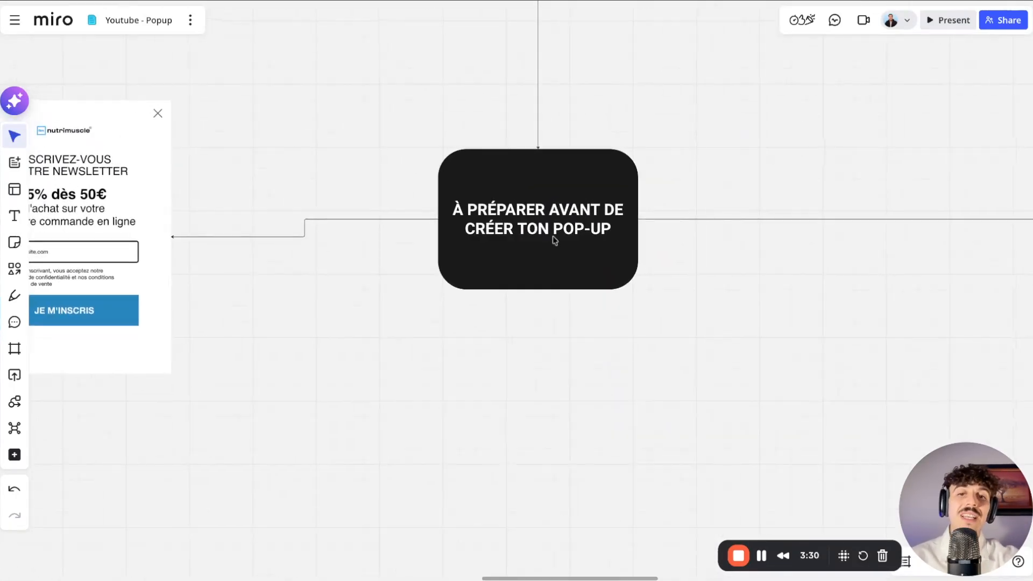
- Follow the connector from the "À PRÉPARER AVANT DE CRÉER TON POP-UP" block to the Nutrimuscle pop-up example and examine its offer
scroll(571, 242, "down", 5)
scroll(562, 240, "left", 6)
scroll(559, 239, "up", 5)
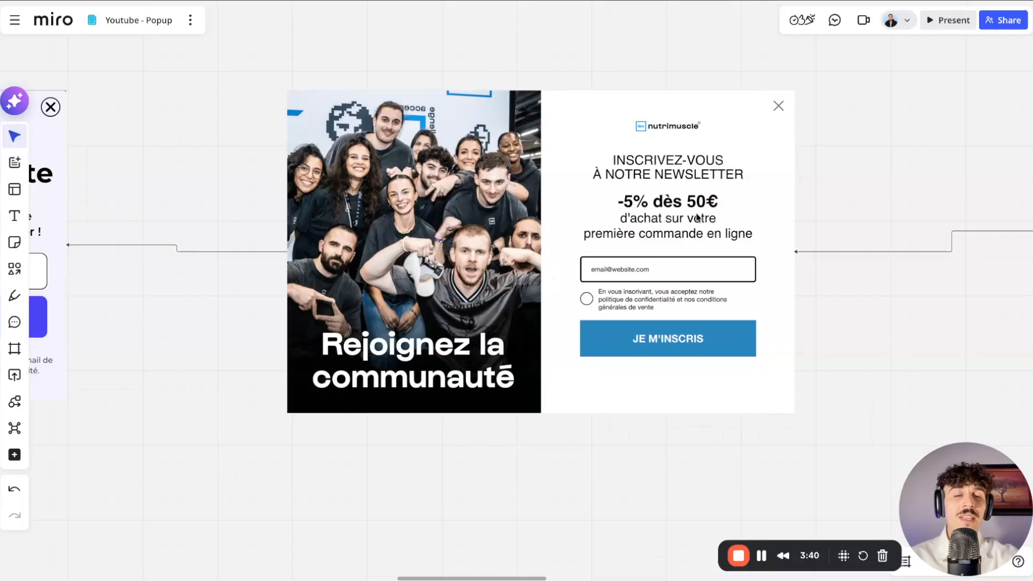
scroll(398, 298, "up", 3)
scroll(554, 258, "down", 1)
scroll(857, 264, "down", 1)
scroll(780, 244, "down", 2)
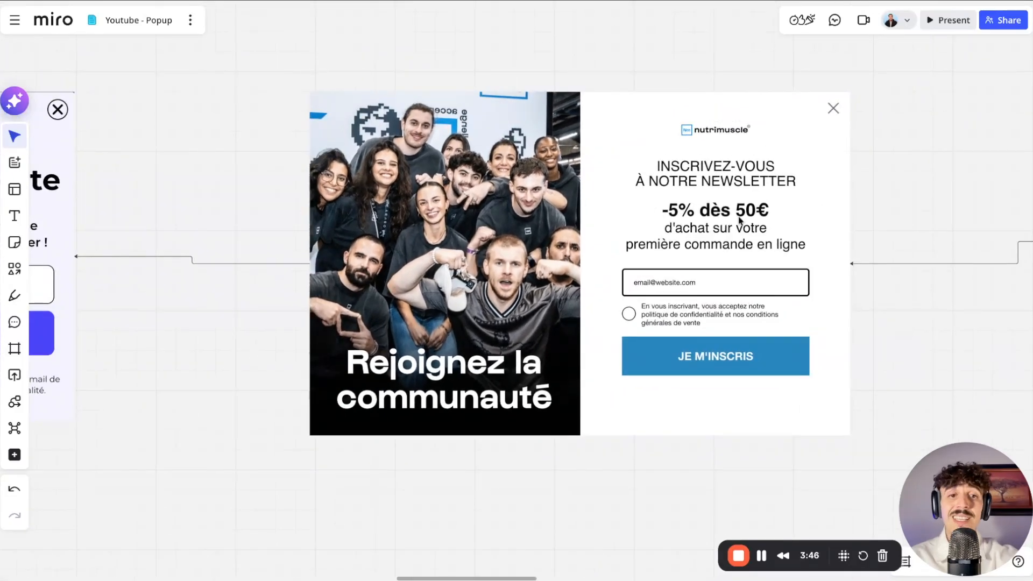
- Follow the connector to the BOKU pop-up example and enlarge it to read its "Livraison offerte" offer
scroll(737, 237, "left", 10)
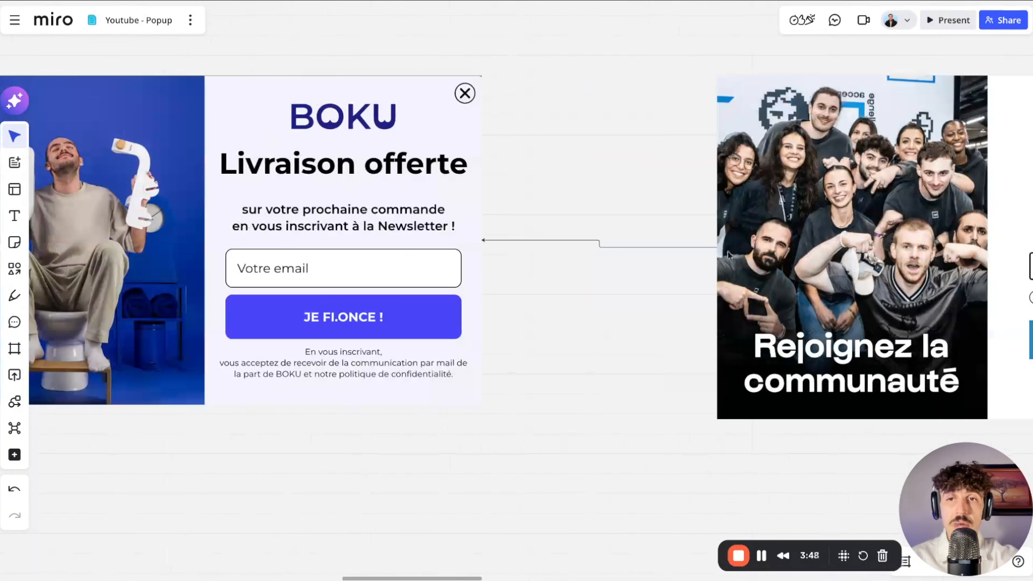
scroll(727, 251, "up", 2)
scroll(596, 143, "up", 1)
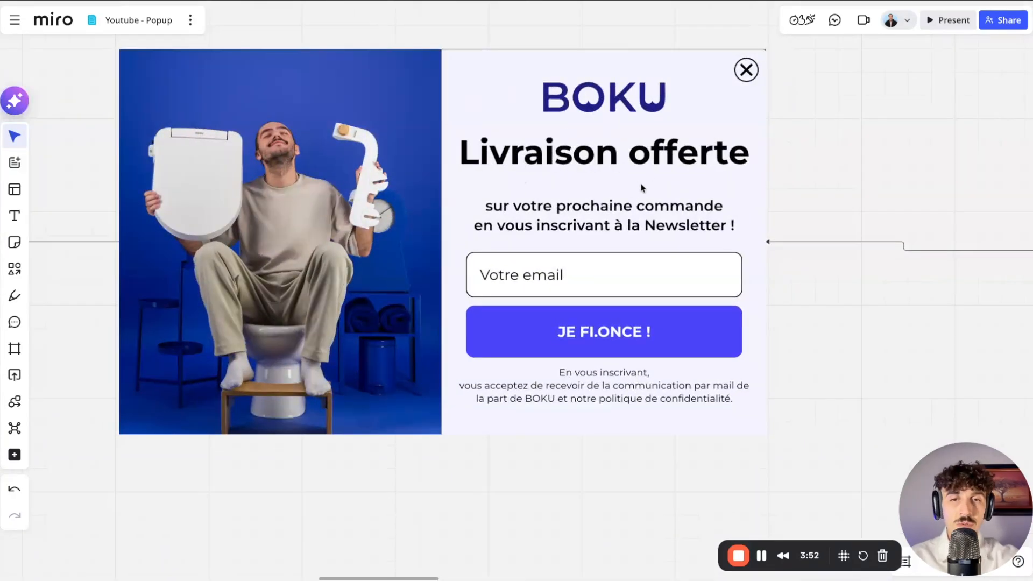
- Examine the REPRESENT pop-up example and its "10% OFF" offer up close
scroll(581, 220, "left", 12)
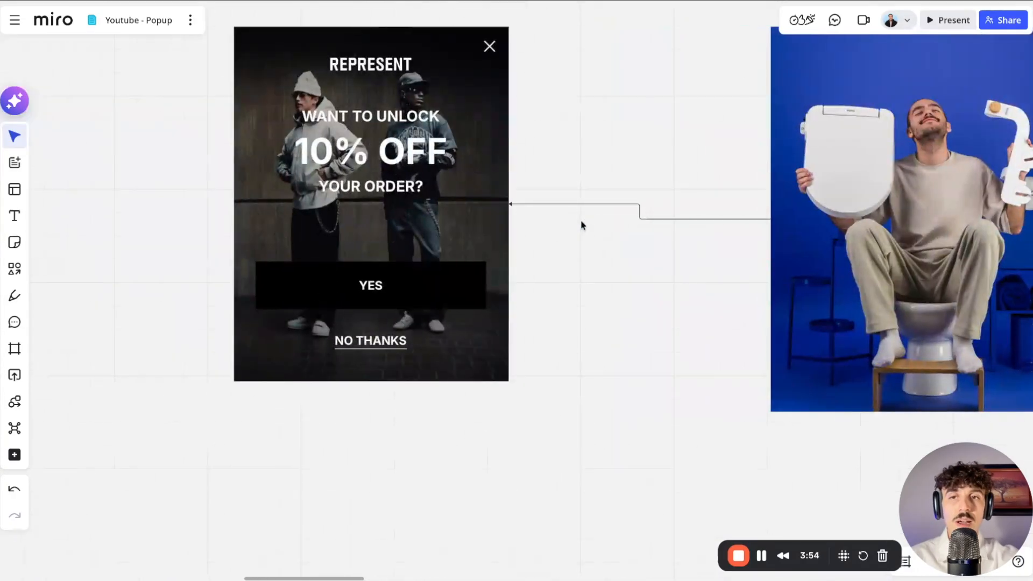
scroll(374, 204, "up", 3)
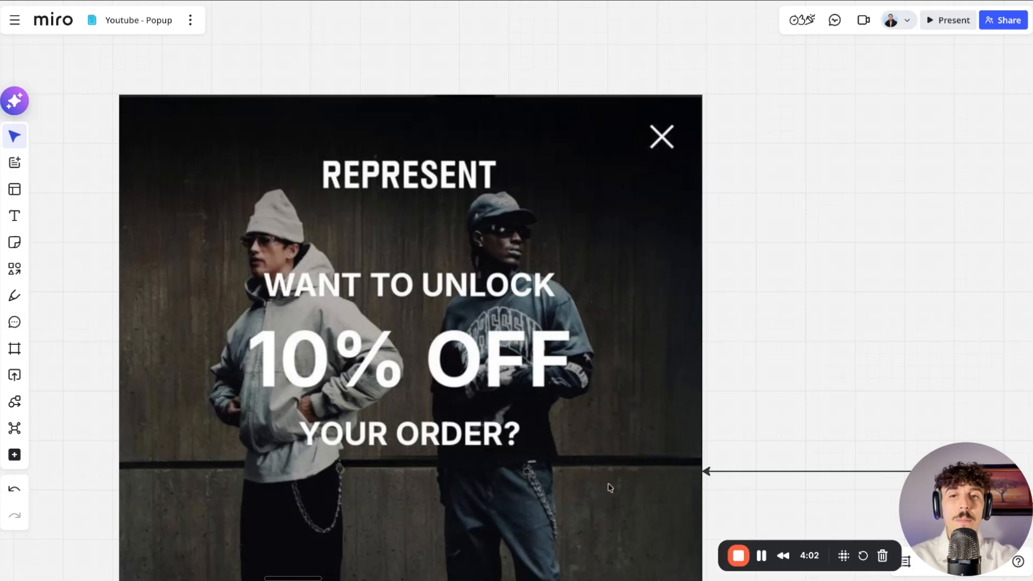
scroll(806, 389, "down", 3)
scroll(706, 392, "up", 3)
- Go back past the pop-up examples to the nine-point preparation checklist card and bring it to reading size
scroll(706, 392, "right", 12)
scroll(706, 391, "down", 3)
scroll(708, 392, "right", 10)
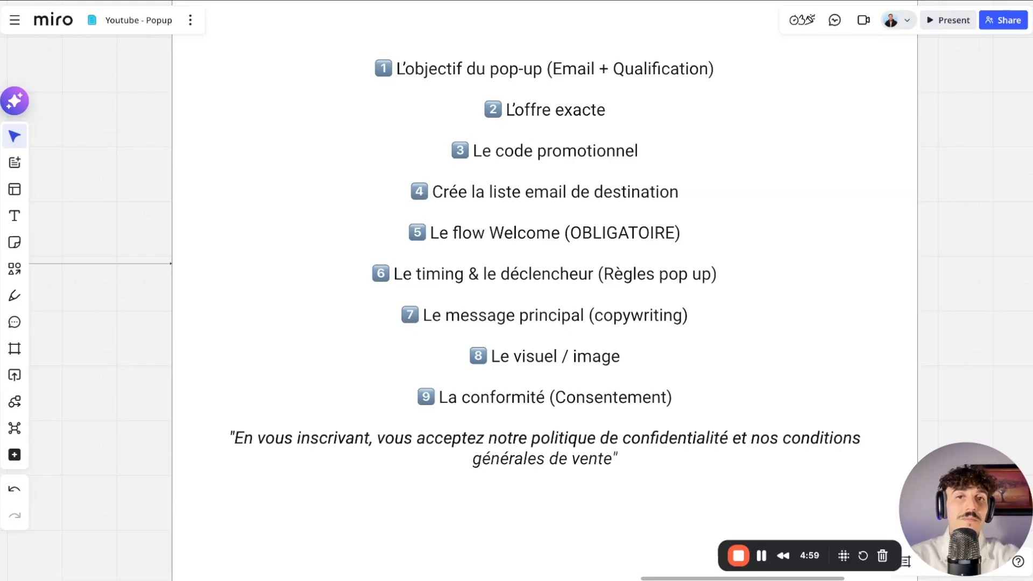
- Revisit the "Marque de croquettes" dashboard screenshot and examine its metrics and "Evergreen popup" chart
scroll(665, 124, "down", 10)
scroll(666, 123, "up", 13)
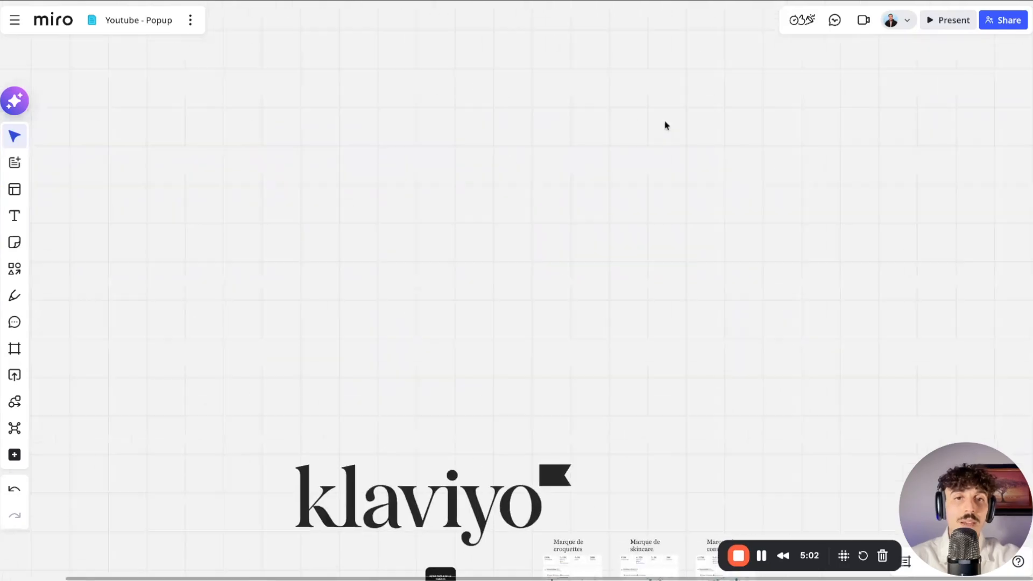
scroll(668, 125, "down", 7)
scroll(668, 125, "right", 5)
scroll(668, 125, "left", 3)
scroll(420, 218, "up", 12)
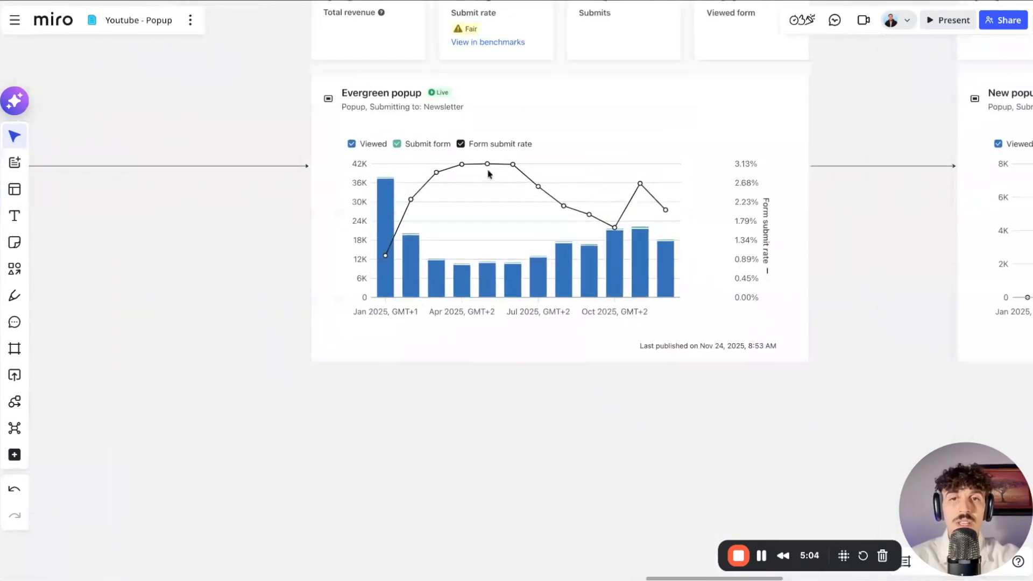
scroll(515, 186, "up", 3)
scroll(514, 185, "up", 2)
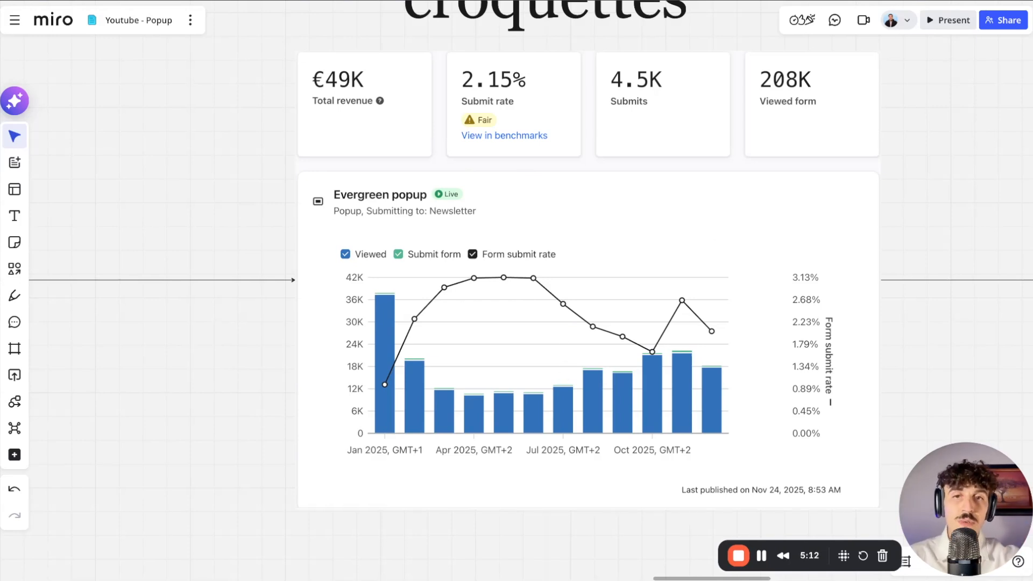
- Return to the nine-point preparation checklist card and frame all its items for reading
scroll(550, 369, "down", 5)
scroll(537, 419, "down", 6)
scroll(544, 422, "down", 8)
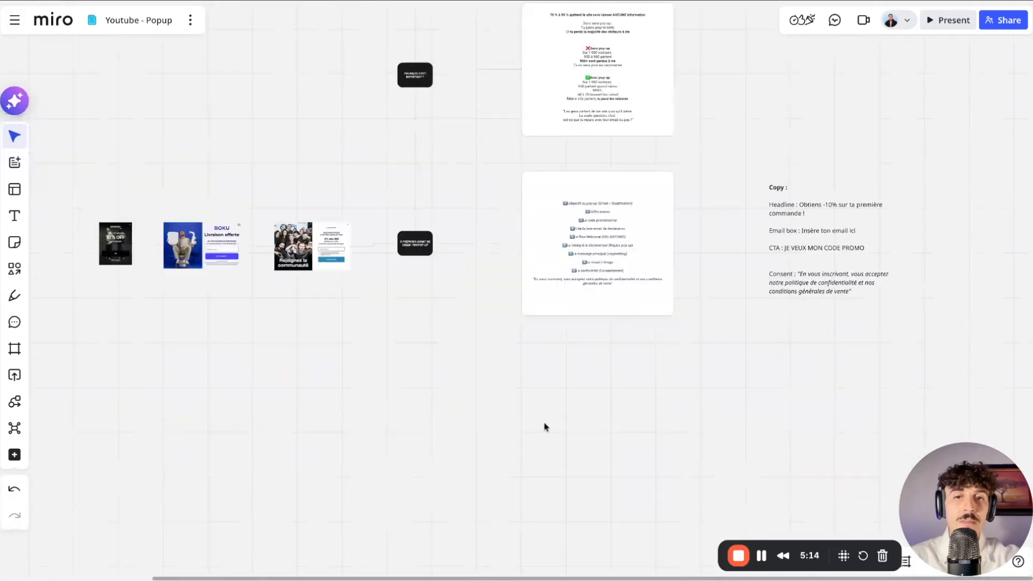
scroll(549, 423, "down", 2)
scroll(576, 131, "up", 8)
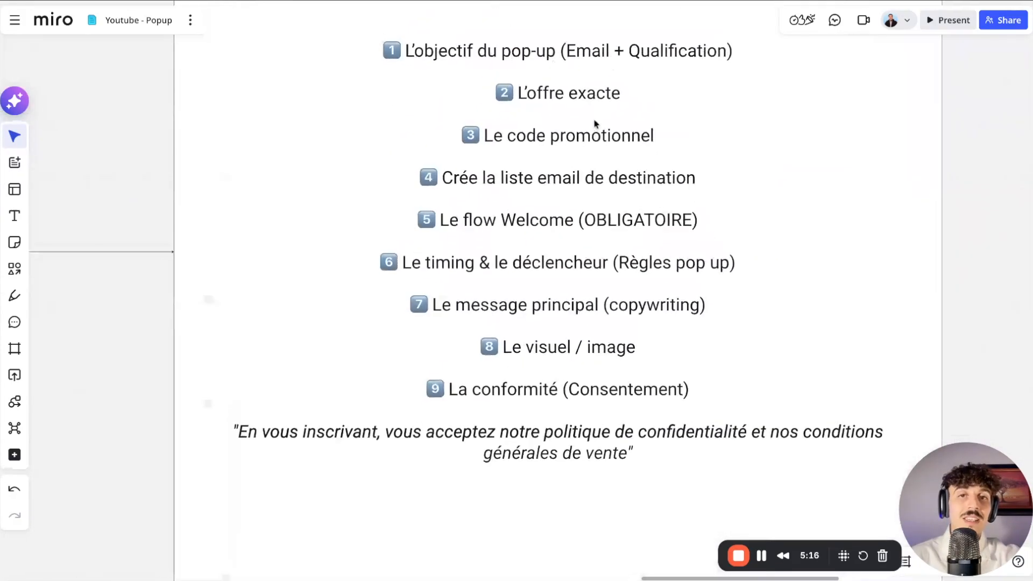
scroll(595, 124, "up", 2)
scroll(595, 124, "right", 3)
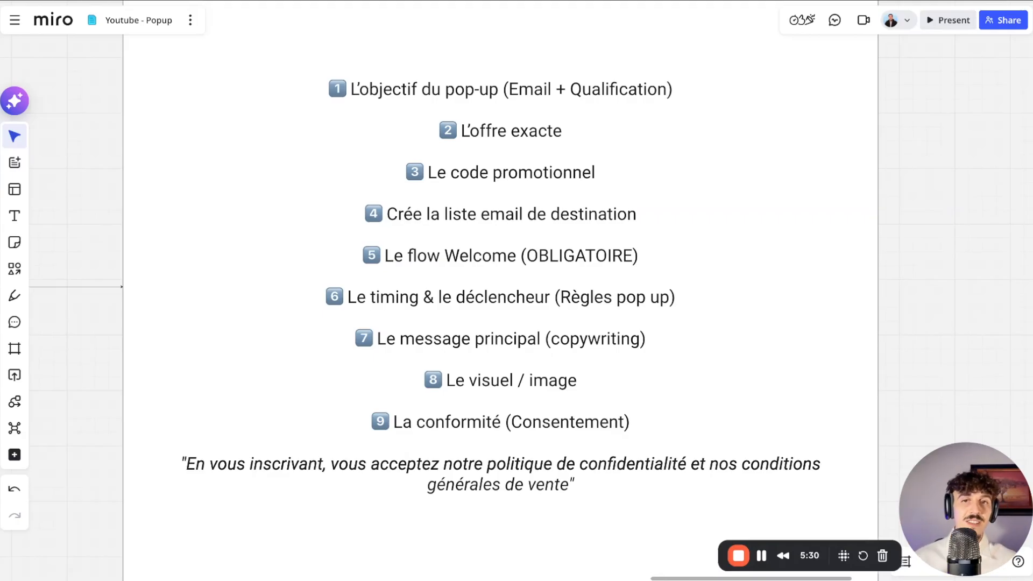
- Enter the checklist text and highlight the second item, "L'offre exacte"
left_click(376, 96)
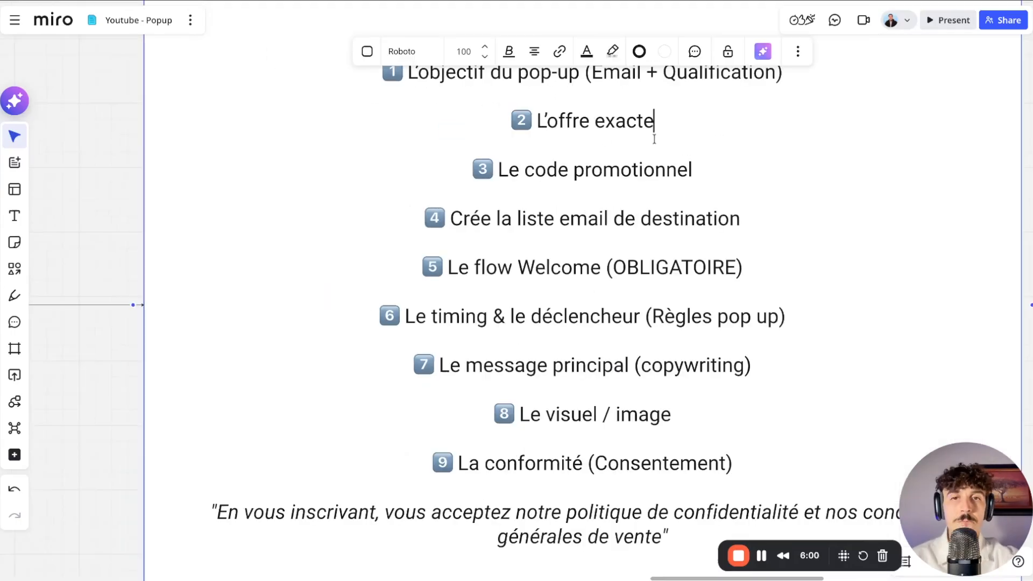
scroll(649, 130, "down", 2)
left_click_drag(613, 123, 676, 123)
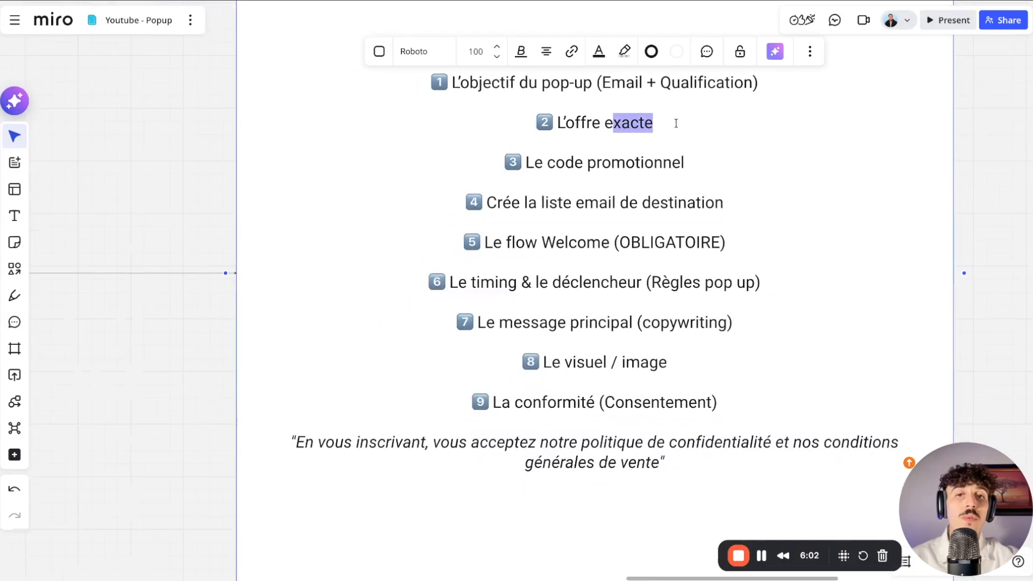
triple_click(676, 123)
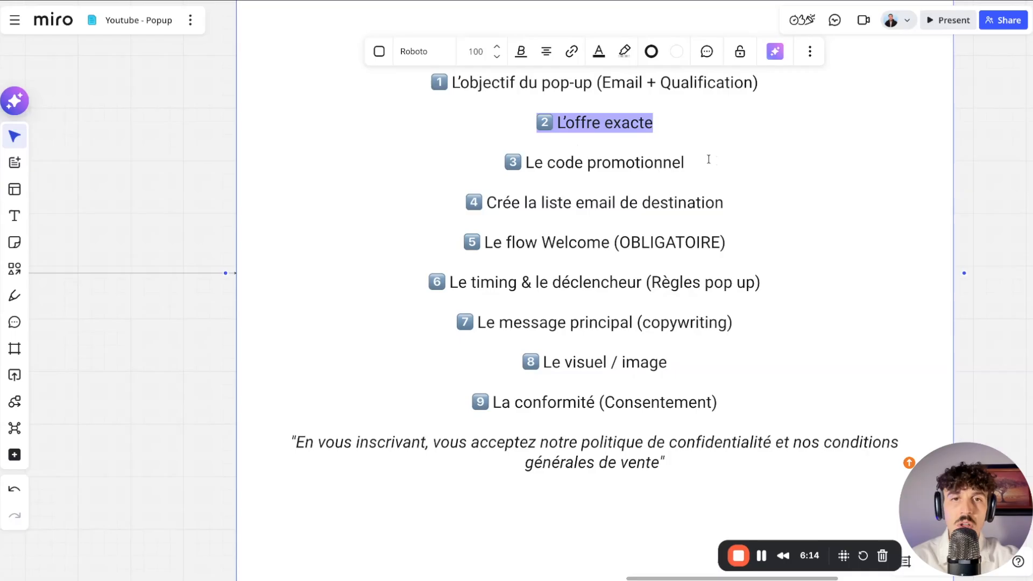
- Highlight the third checklist item, "Le code promotionnel", and clear the highlight after presenting it
left_click(709, 159)
key("ctrl+shift+Left")
key("ctrl+shift+Left")
key("ctrl+shift+Left")
key("ctrl+shift+Left")
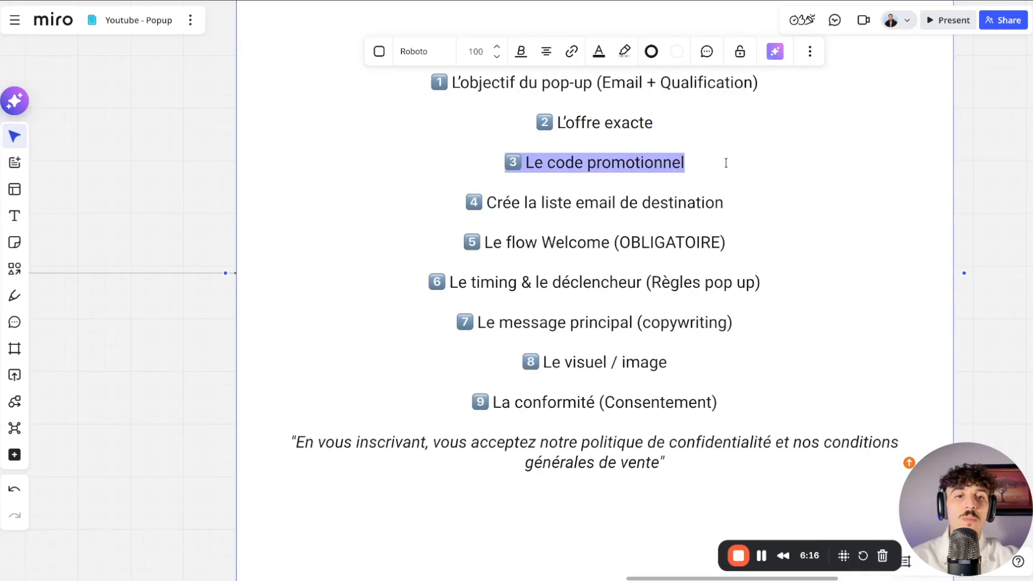
left_click(692, 168)
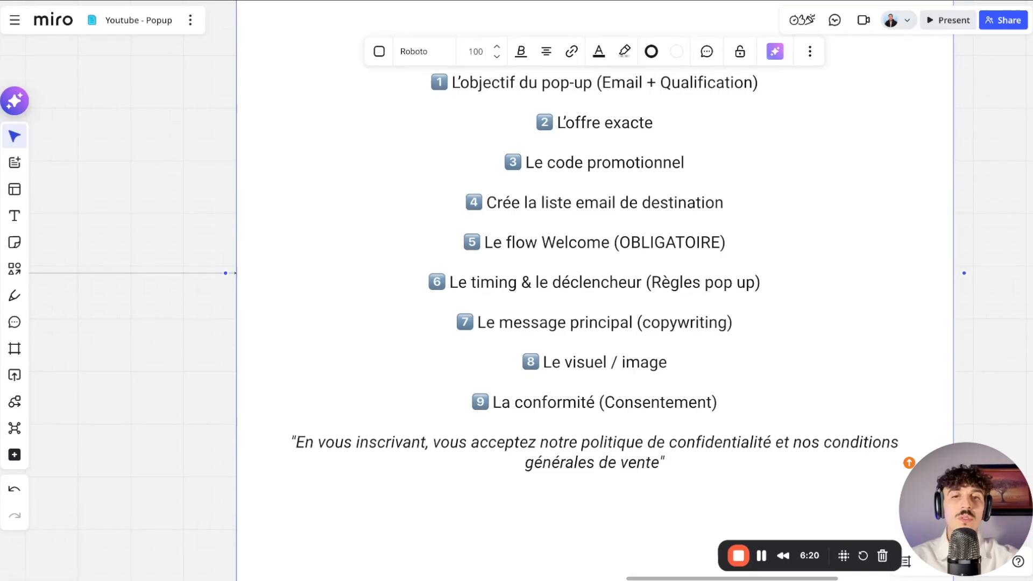
- Highlight the checklist items "Crée la liste email de destination" and "Le flow Welcome (OBLIGATOIRE)" one after the other
left_click_drag(743, 204, 468, 203)
left_click(563, 203)
mouse_move(571, 204)
left_mouse_down()
mouse_move(754, 204)
mouse_move(467, 203)
left_mouse_up()
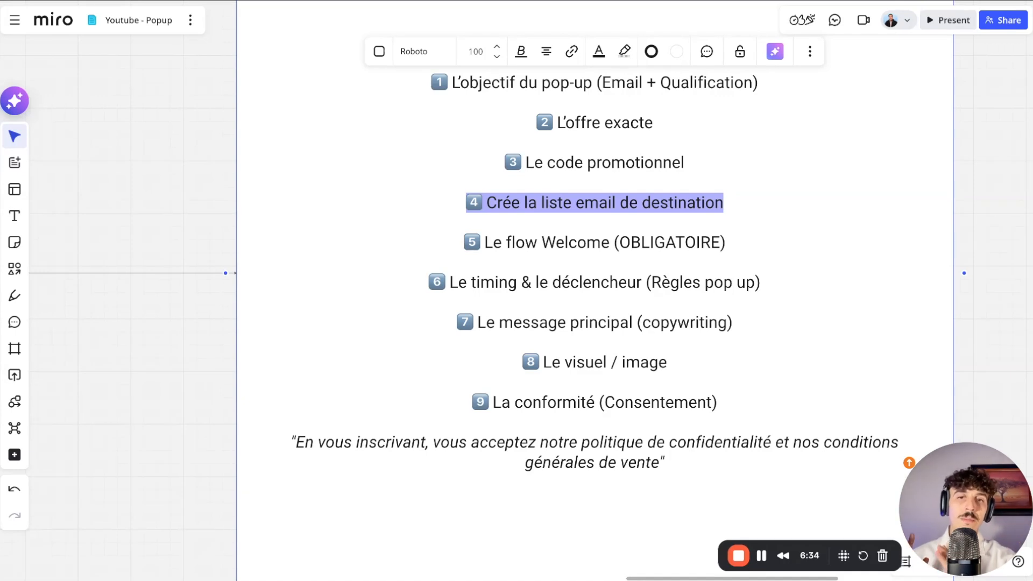
triple_click(747, 245)
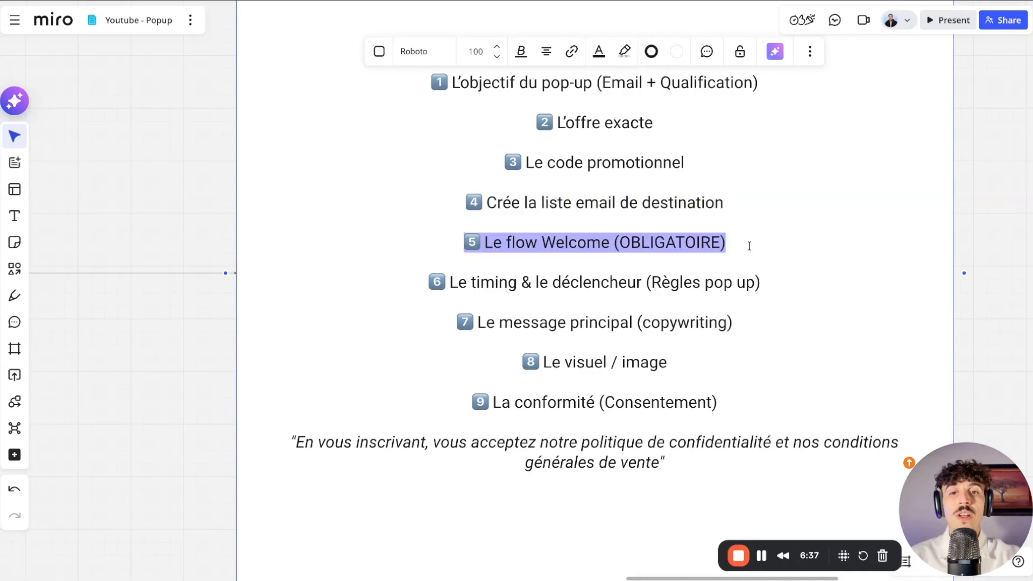
left_click(586, 244)
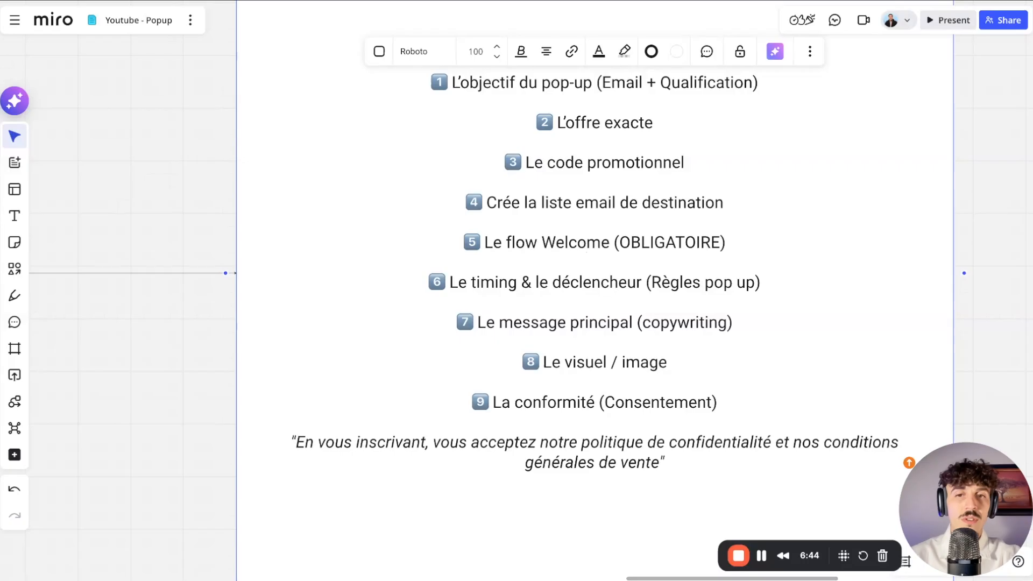
- Highlight the sixth checklist item, "Le timing & le déclencheur (Règles pop up)", and clear the highlight
scroll(587, 268, "down", 2)
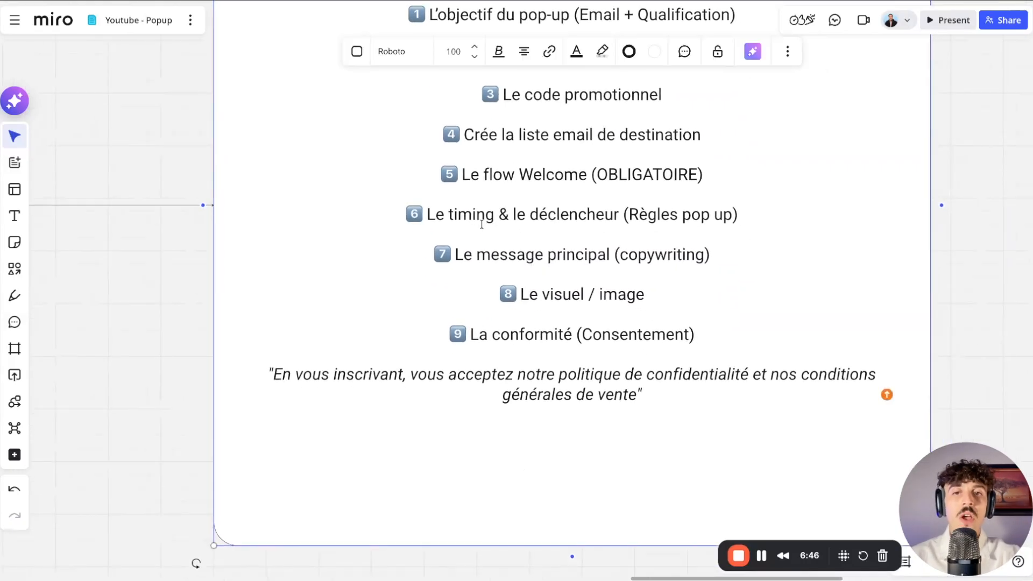
left_click_drag(564, 215, 634, 216)
left_click_drag(751, 215, 582, 215)
left_click(688, 217)
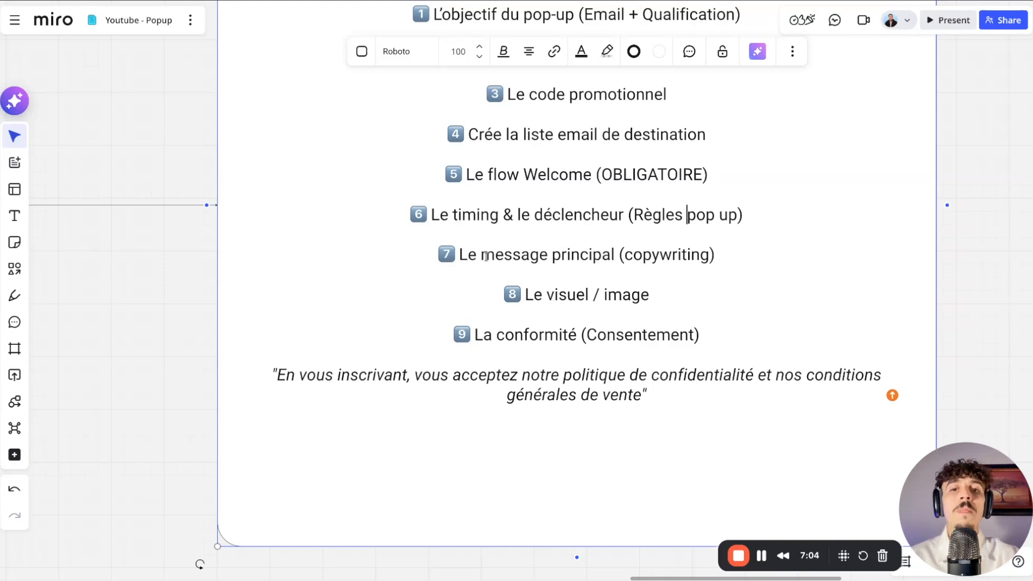
- Highlight the seventh checklist item, "Le message principal (copywriting)"
left_click_drag(459, 254, 723, 256)
left_click(726, 257)
triple_click(732, 256)
- Go to the Nutrimuscle pop-up example and examine its headline and offer copy
scroll(504, 263, "left", 18)
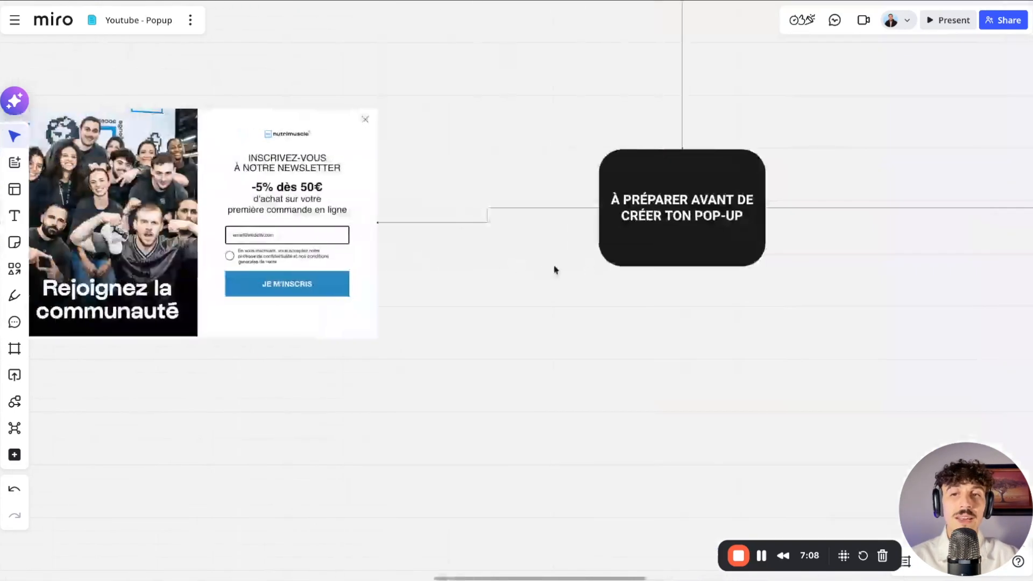
scroll(430, 187, "up", 5)
scroll(431, 187, "left", 2)
scroll(431, 186, "down", 1)
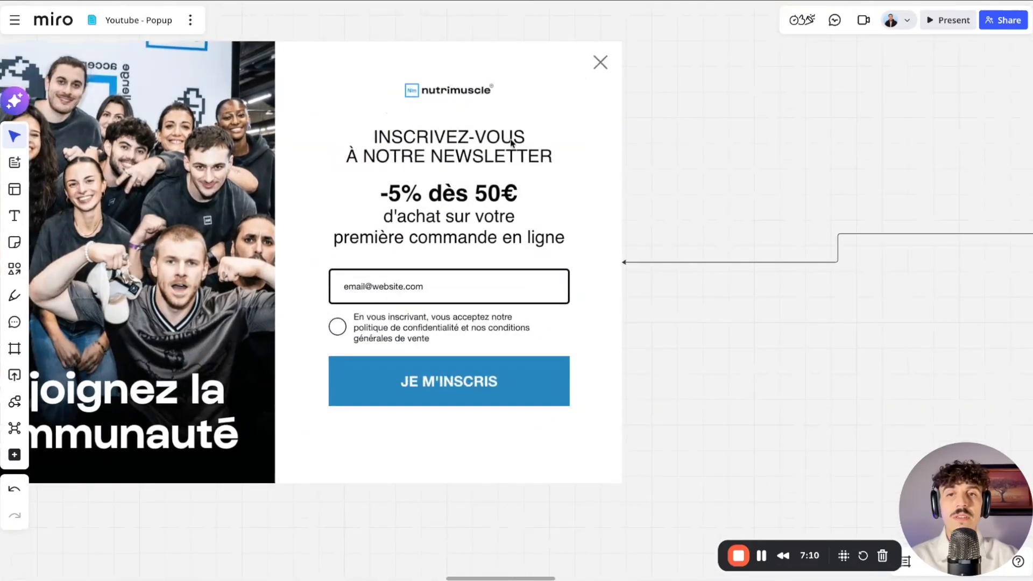
scroll(507, 181, "down", 5)
scroll(475, 235, "up", 4)
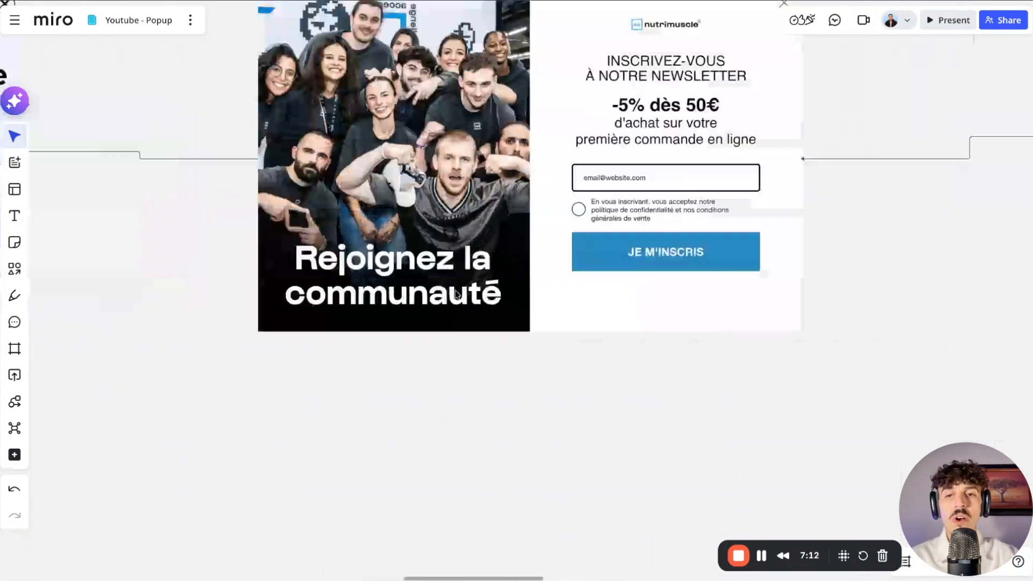
- Compare the messages of the pop-up examples with BOKU and Nutrimuscle in view together
scroll(419, 297, "down", 3)
scroll(419, 297, "down", 5)
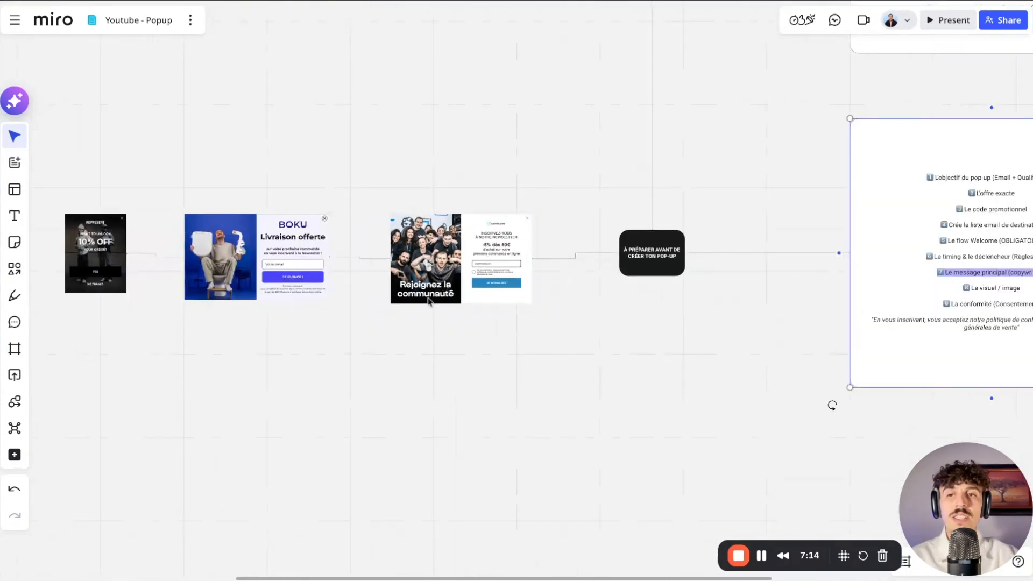
scroll(443, 238, "up", 5)
scroll(443, 237, "right", 5)
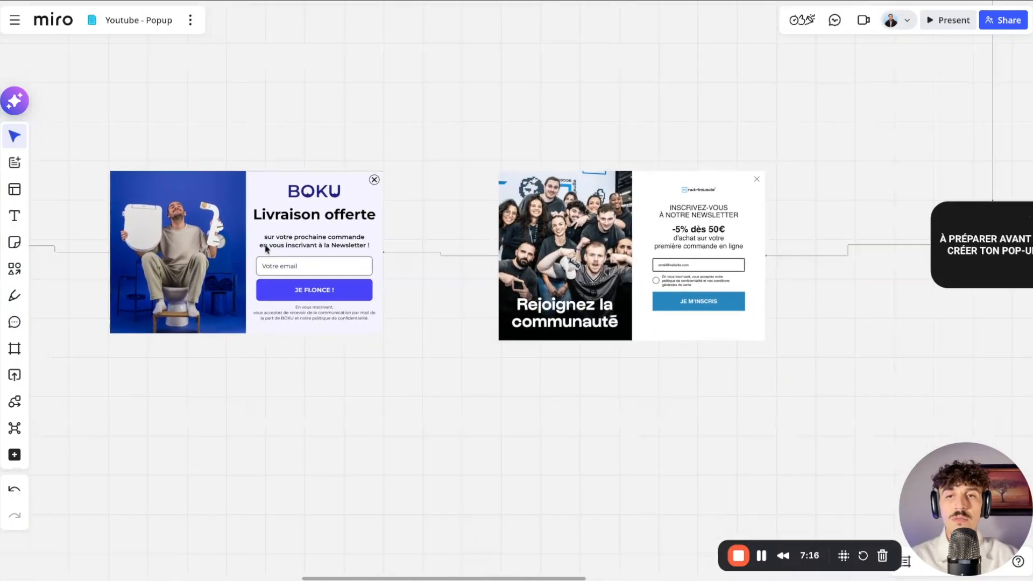
- Return to the checklist card and highlight the eighth item, "Le visuel / image"
scroll(466, 230, "down", 2)
scroll(635, 344, "right", 5)
scroll(595, 371, "up", 6)
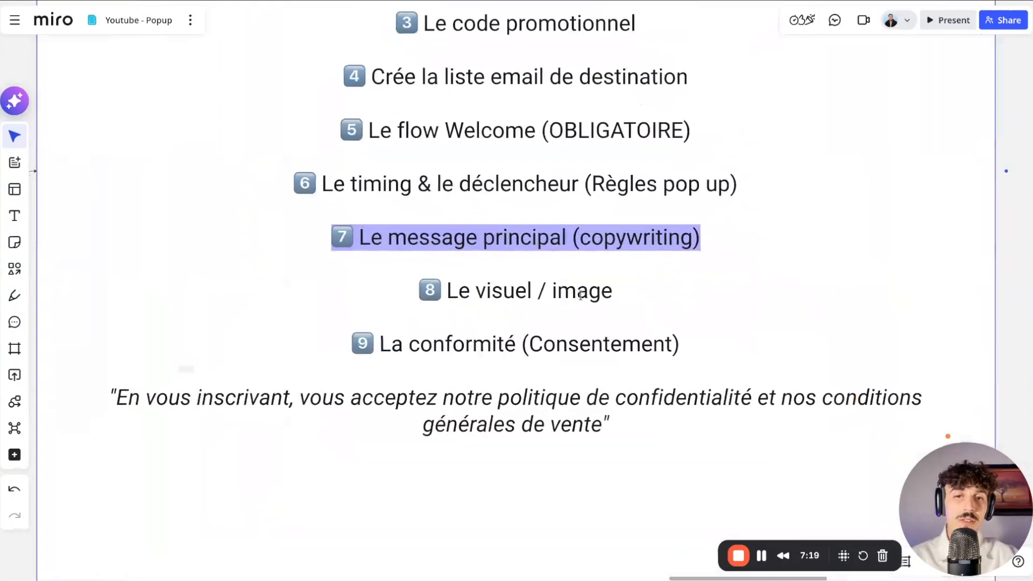
left_click_drag(627, 291, 442, 291)
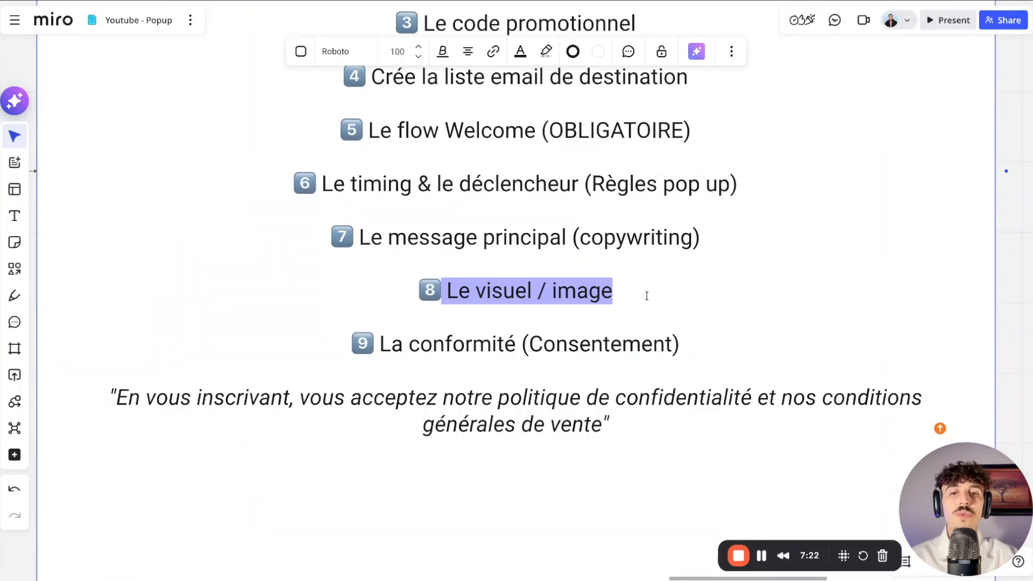
left_click(647, 296)
- Go to the Nutrimuscle pop-up example and examine its "Rejoignez la communauté" team photo
scroll(650, 311, "left", 10)
scroll(337, 305, "down", 2)
scroll(376, 290, "up", 5)
scroll(418, 280, "down", 1)
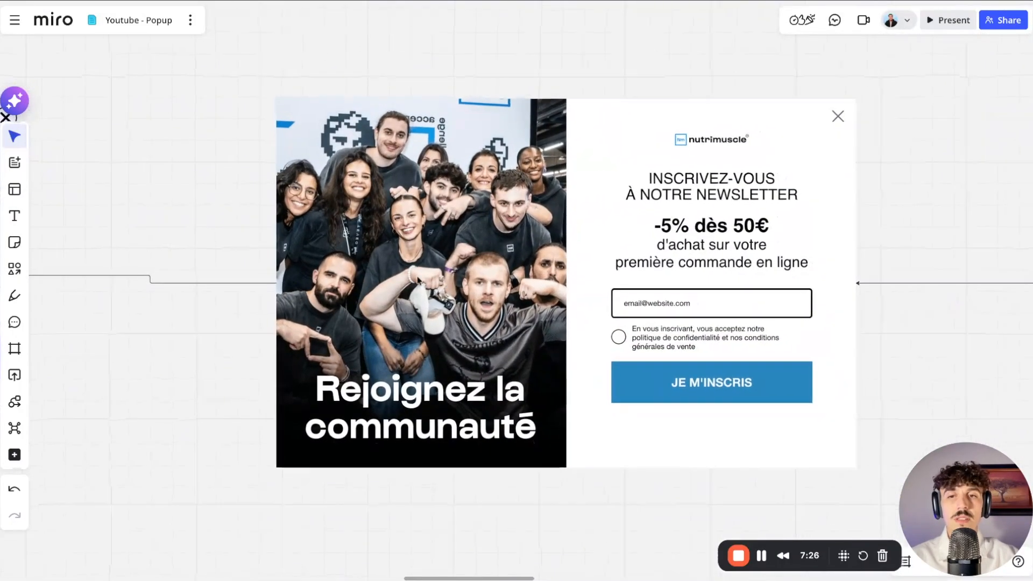
- Move on to the BOKU pop-up example and enlarge it to examine its product photo
scroll(418, 280, "left", 10)
scroll(399, 291, "left", 3)
scroll(344, 237, "up", 3)
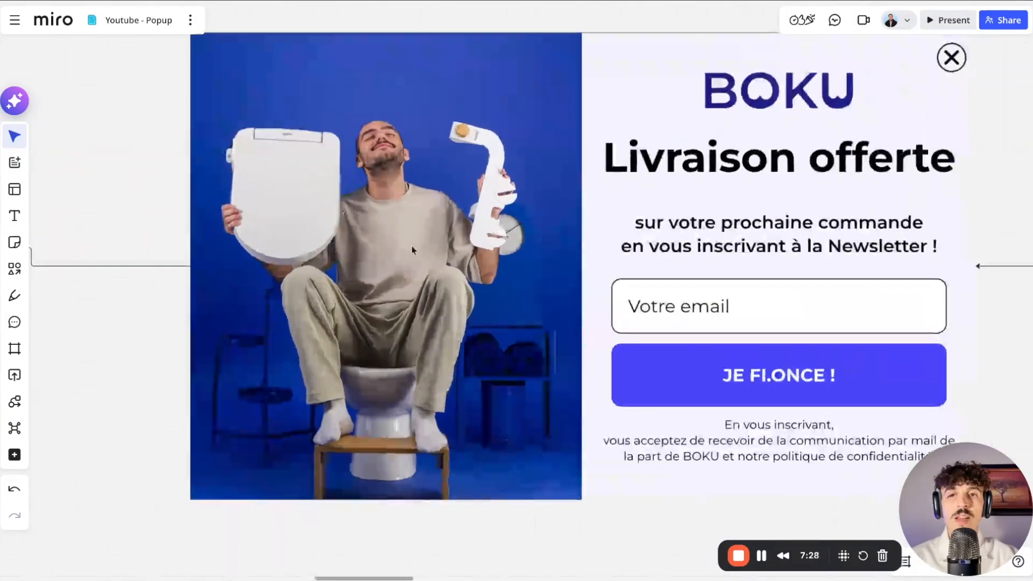
- Move on to the REPRESENT pop-up example and enlarge its background image of the two models
scroll(336, 228, "down", 1)
scroll(382, 250, "down", 3)
scroll(377, 242, "left", 3)
scroll(359, 208, "up", 6)
scroll(359, 208, "up", 4)
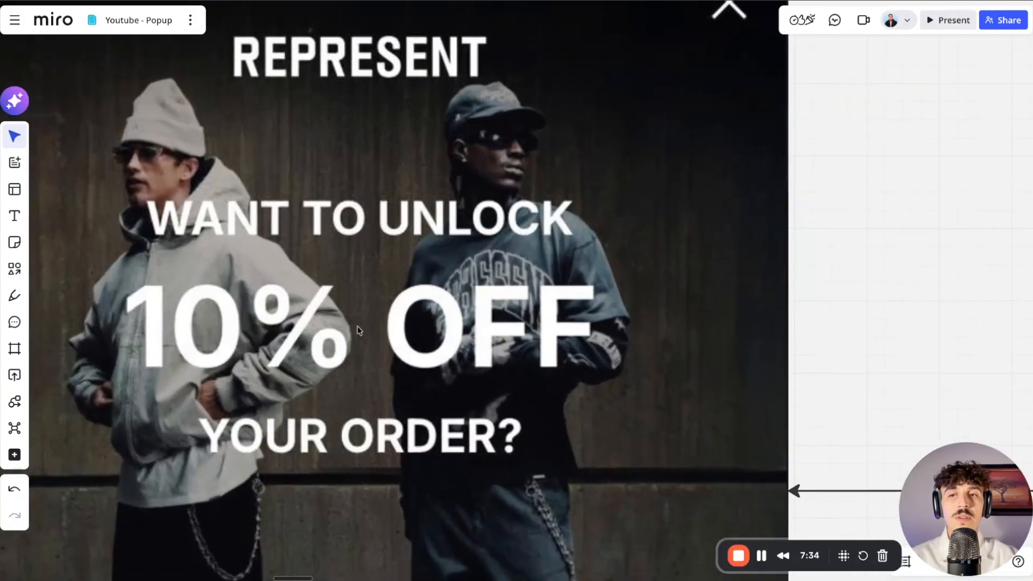
- Leave the REPRESENT example and return to the checklist card's ninth item, "La conformité (Consentement)"
scroll(295, 391, "down", 3)
scroll(306, 343, "up", 2)
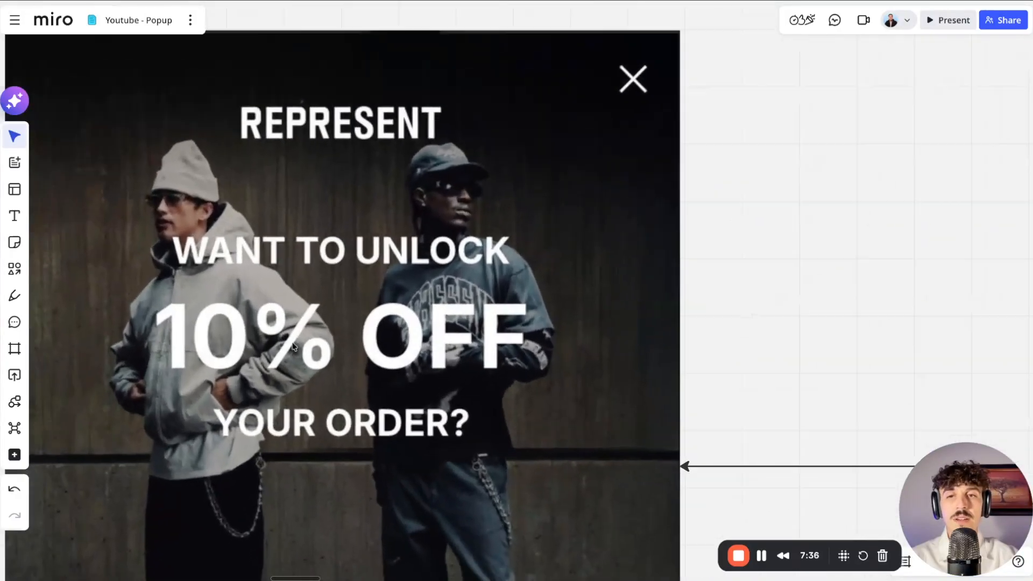
scroll(323, 344, "down", 4)
scroll(377, 347, "right", 15)
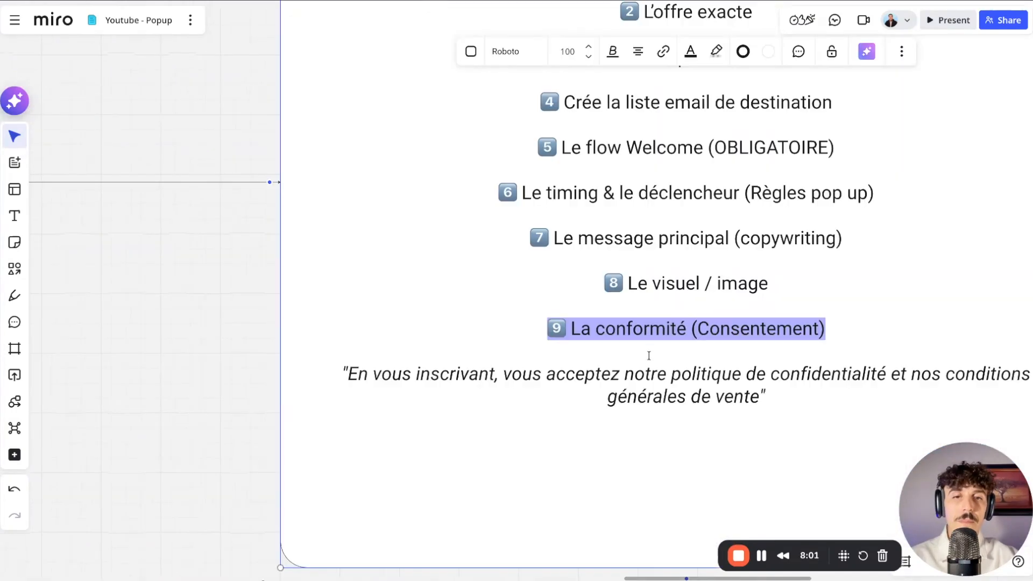
left_click(645, 330)
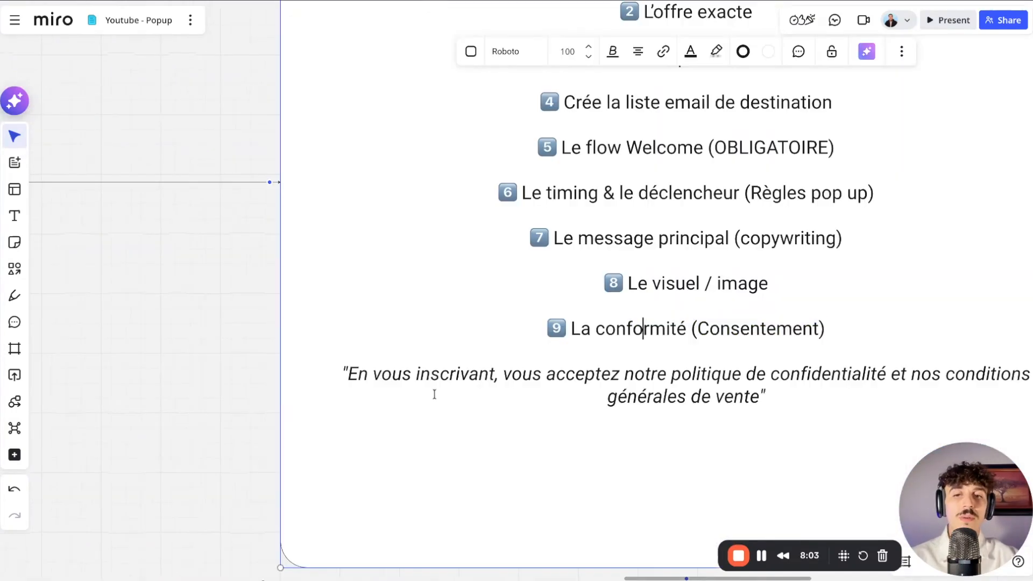
- Center the ninth checklist item and highlight the consent sentence beneath it, "En vous inscrivant, vous acceptez notre politique de confidentialité et nos conditions générales de vente"
scroll(434, 392, "right", 3)
scroll(434, 392, "down", 2)
scroll(379, 384, "right", 3)
scroll(379, 384, "up", 1)
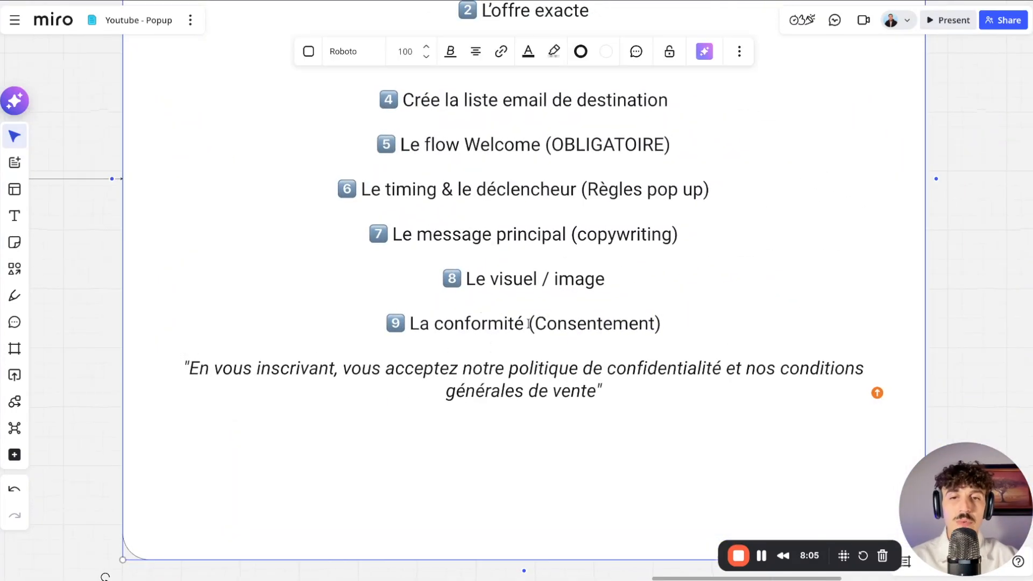
left_click(585, 328)
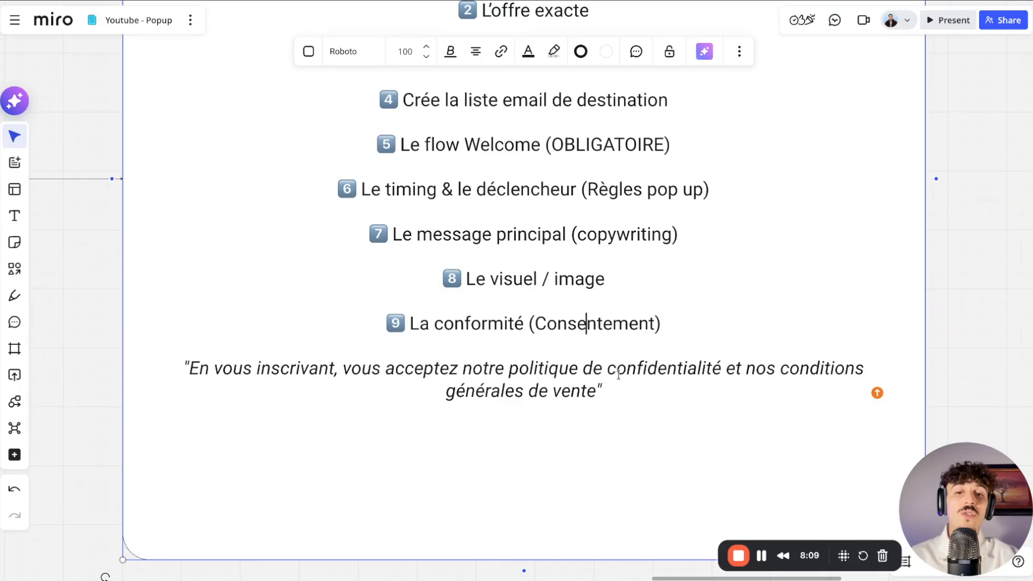
left_click_drag(189, 368, 538, 391)
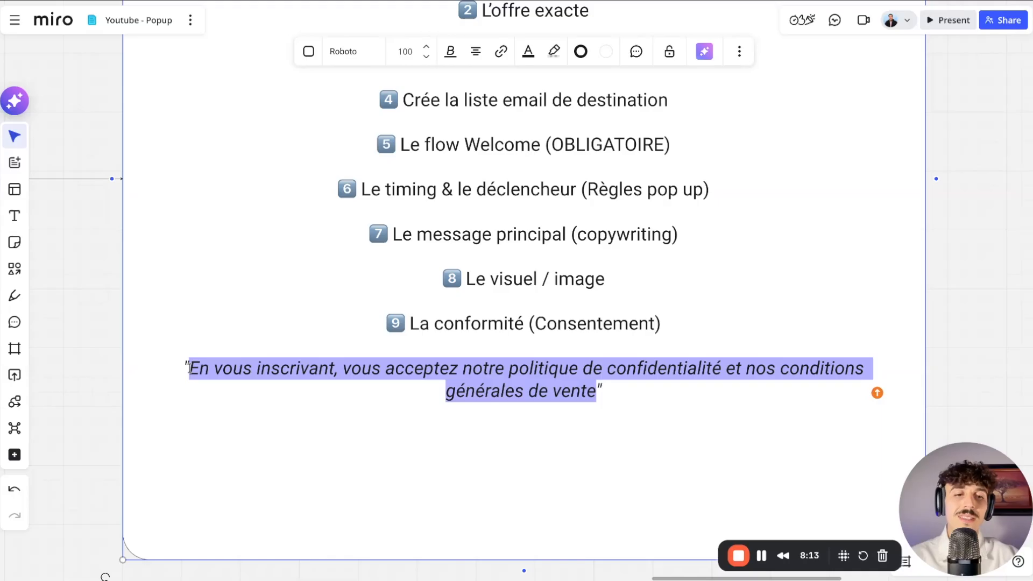
left_click(670, 393)
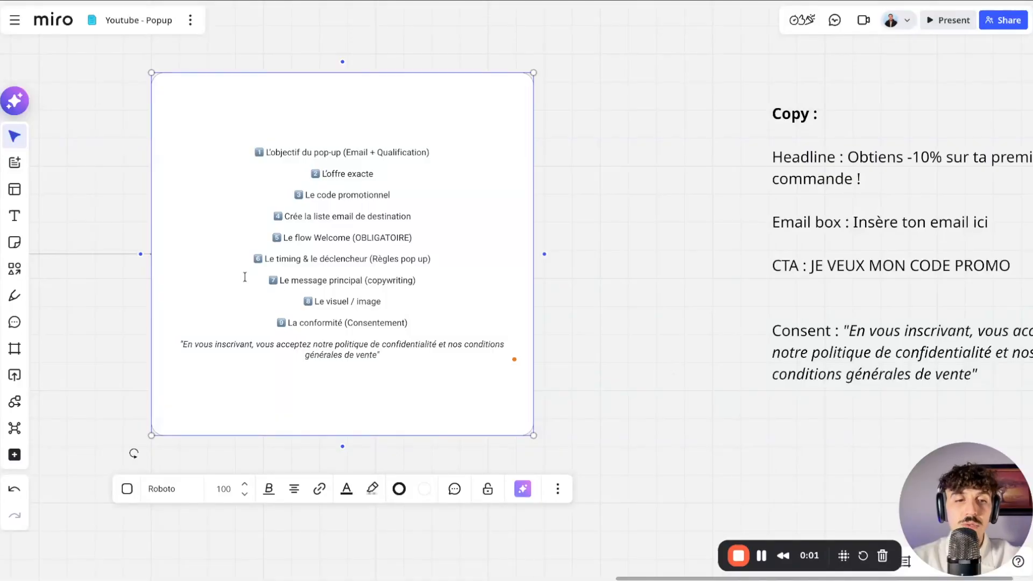
- Highlight the checklist's first item, "L'objectif du pop-up", and bring the Copy notes beside the card fully into view
left_click_drag(279, 152, 383, 153)
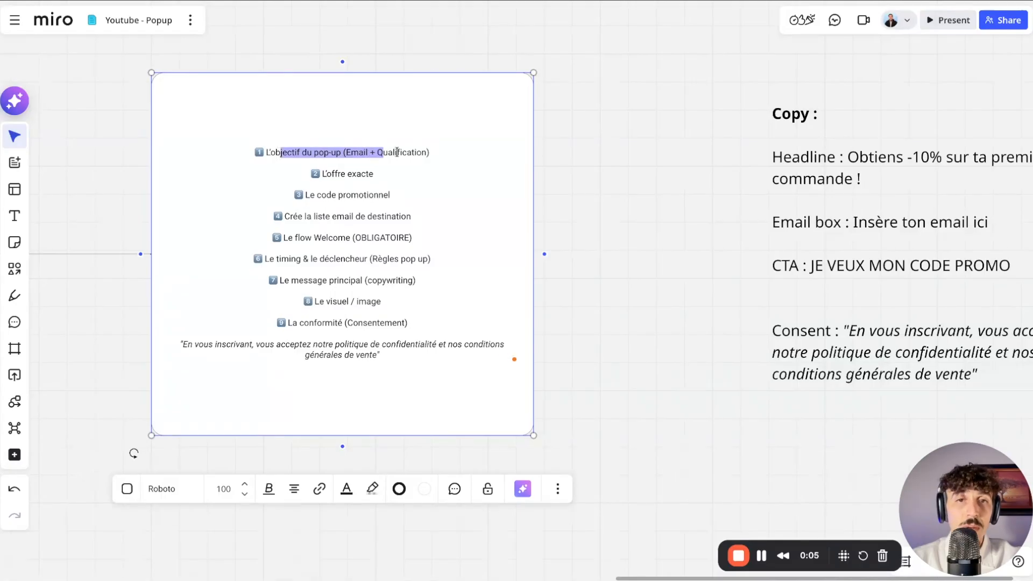
scroll(938, 212, "right", 3)
scroll(679, 152, "up", 2)
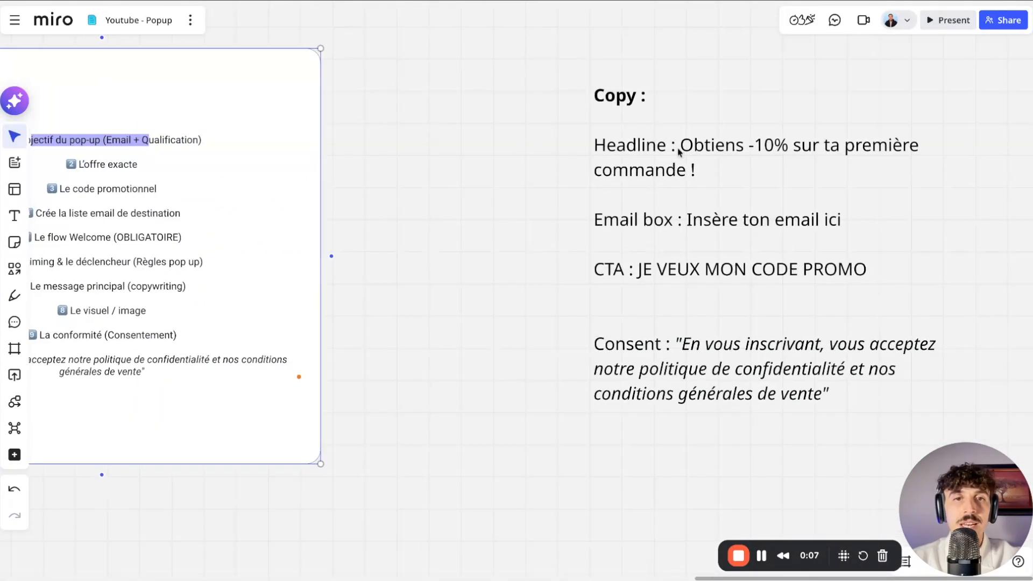
scroll(582, 216, "down", 1)
- Highlight the checklist items "L'offre exacte", "Le code promotionnel" and "Crée la liste email de destination" one after another
left_click_drag(173, 165, 106, 168)
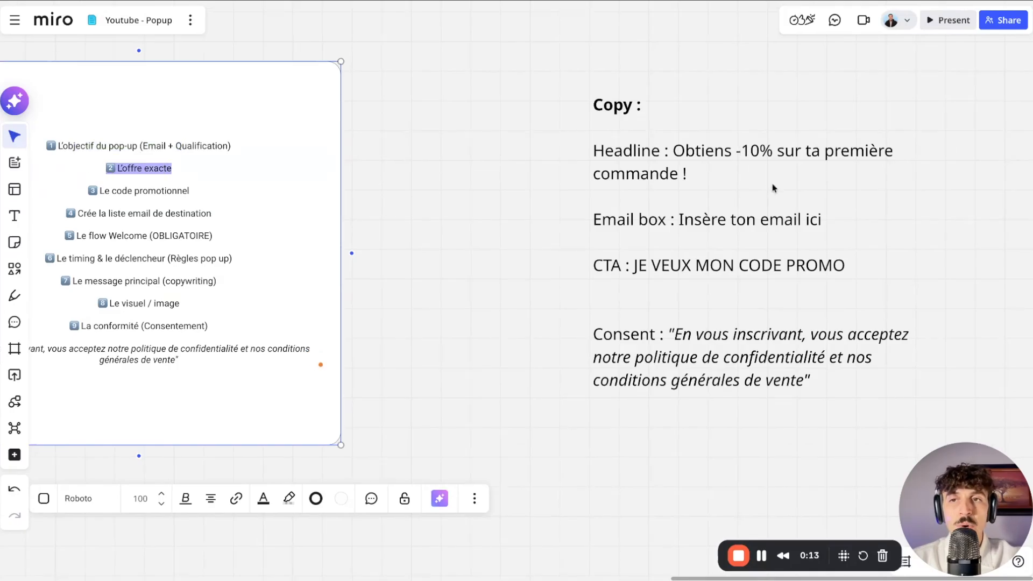
left_click(188, 190)
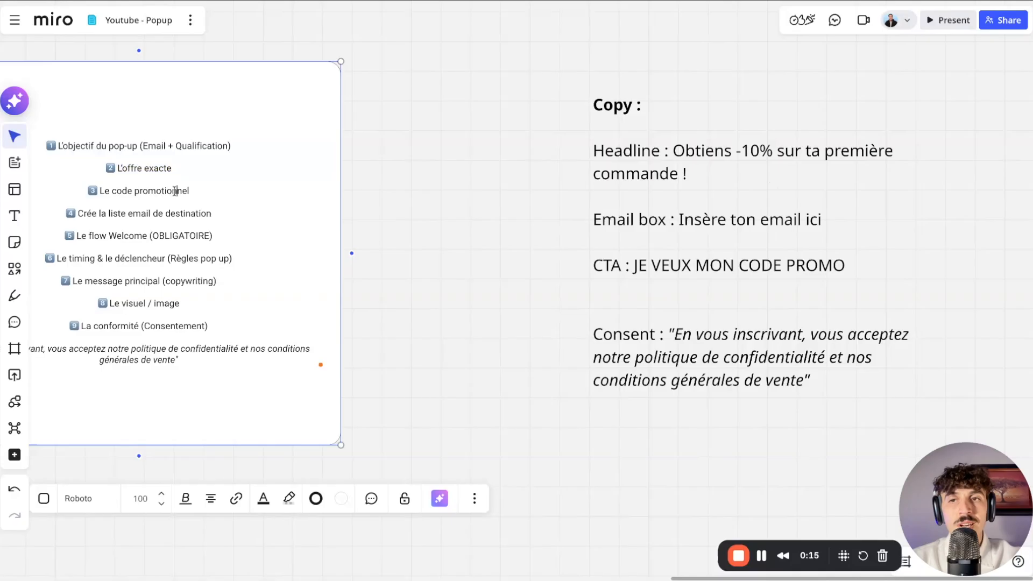
triple_click(202, 188)
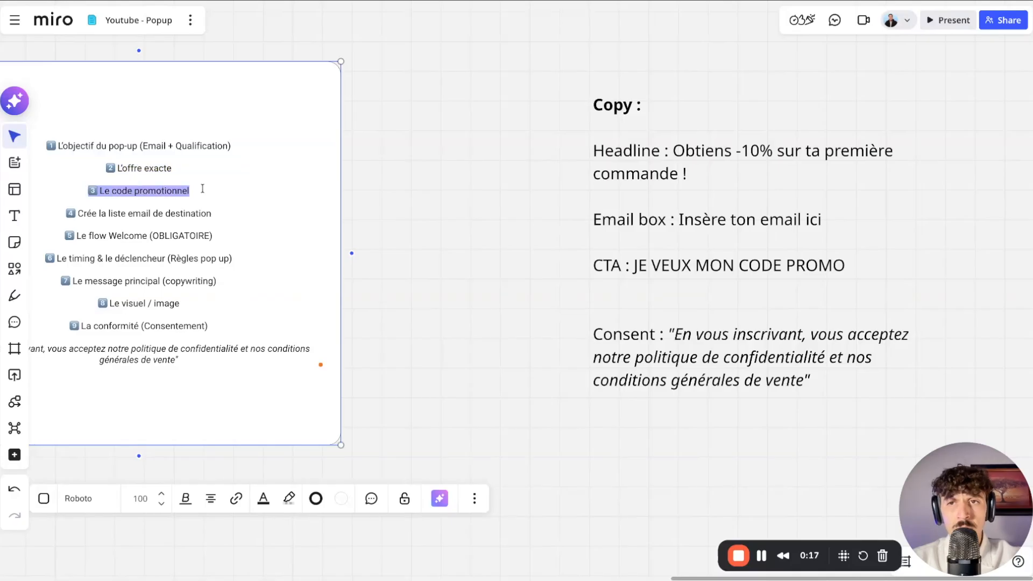
left_click(141, 216)
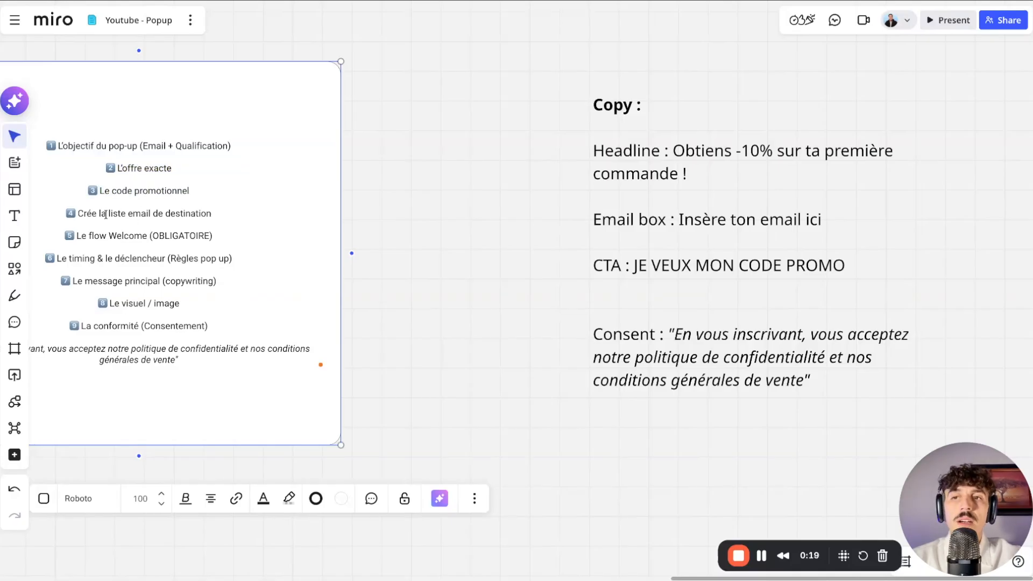
left_click_drag(221, 213, 64, 213)
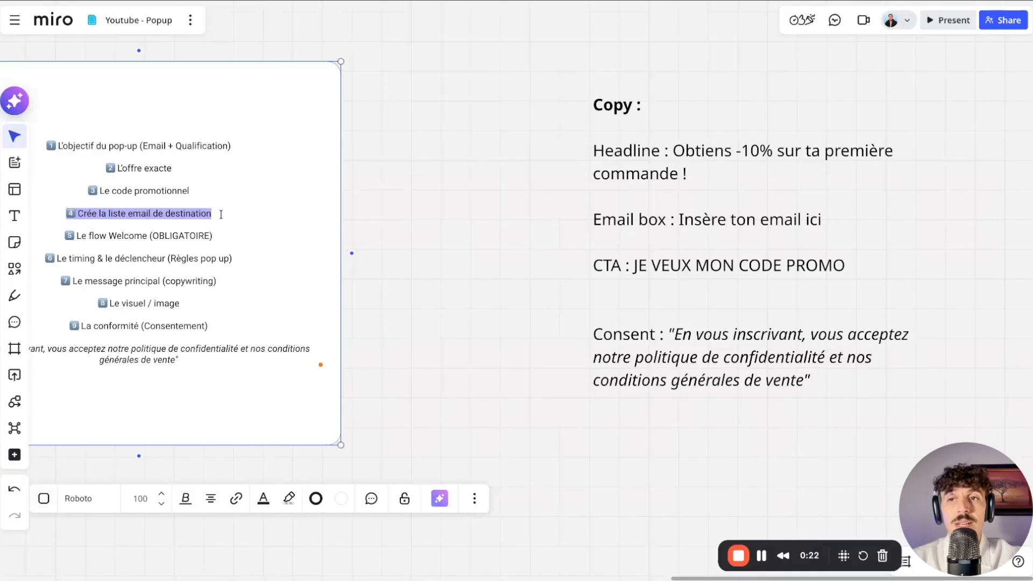
- Switch to Klaviyo and delete the "Email list pop up" list from Lists & segments
left_click(197, 1)
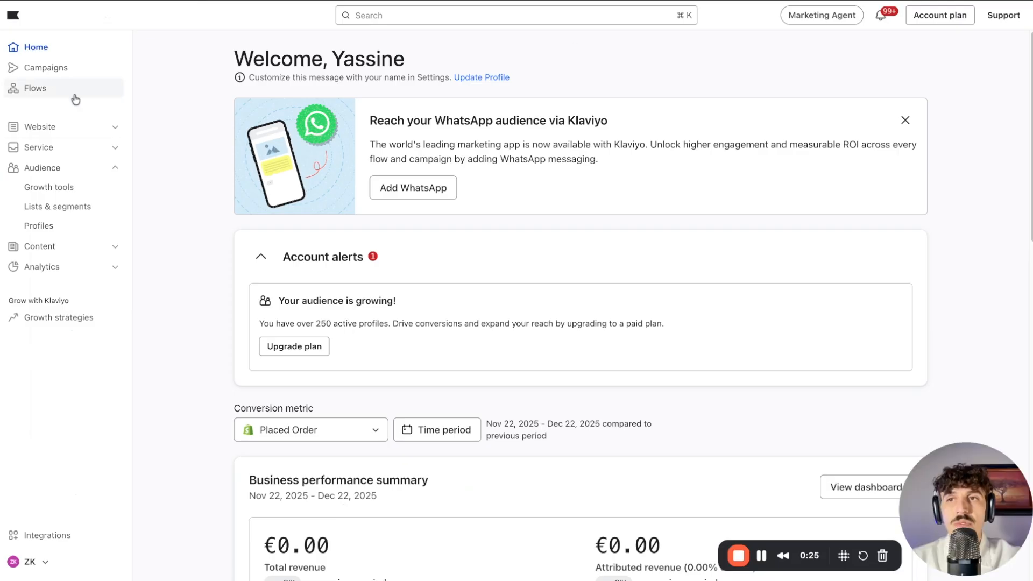
left_click(58, 211)
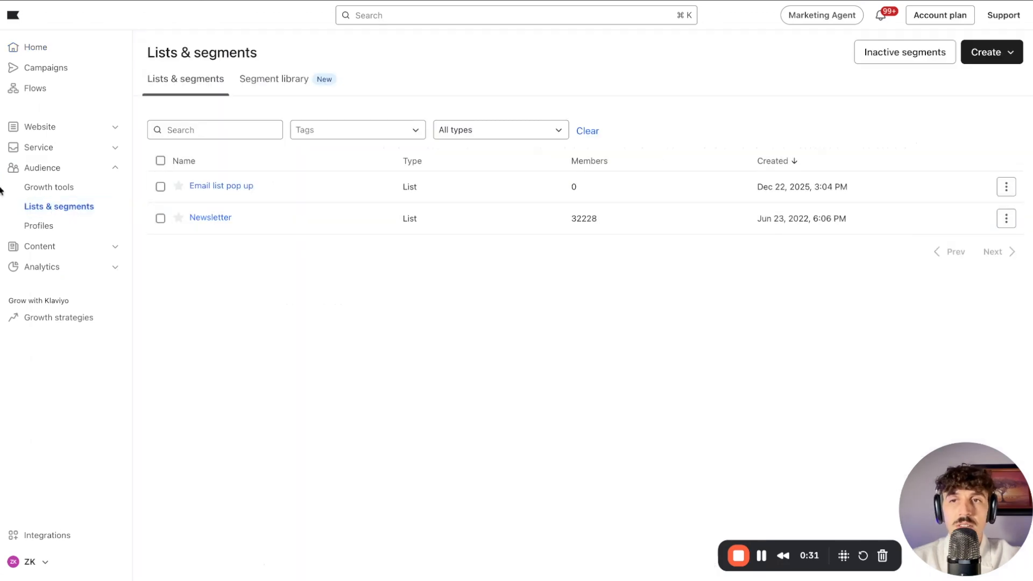
left_click(160, 189)
left_click(745, 263)
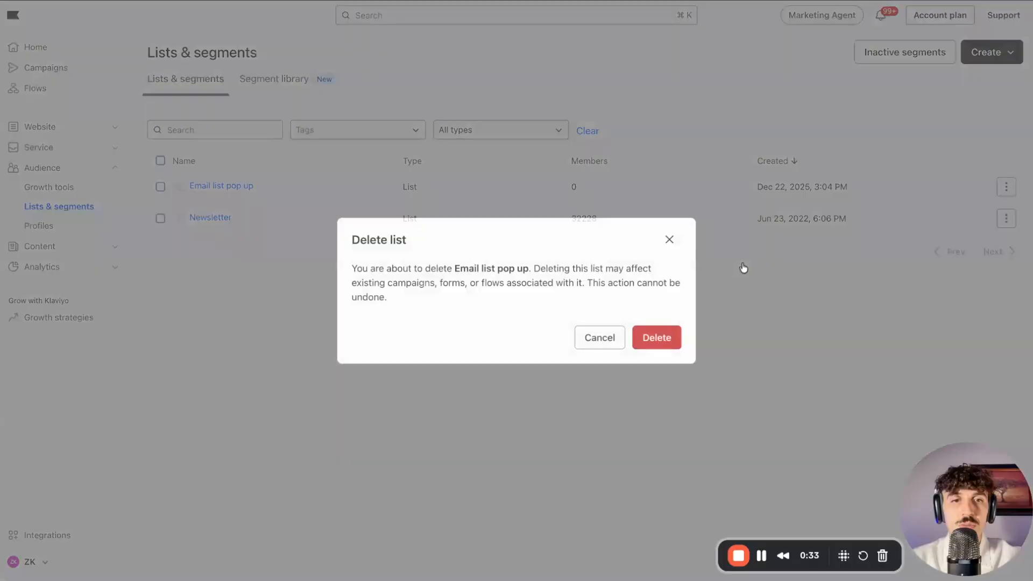
left_click(674, 342)
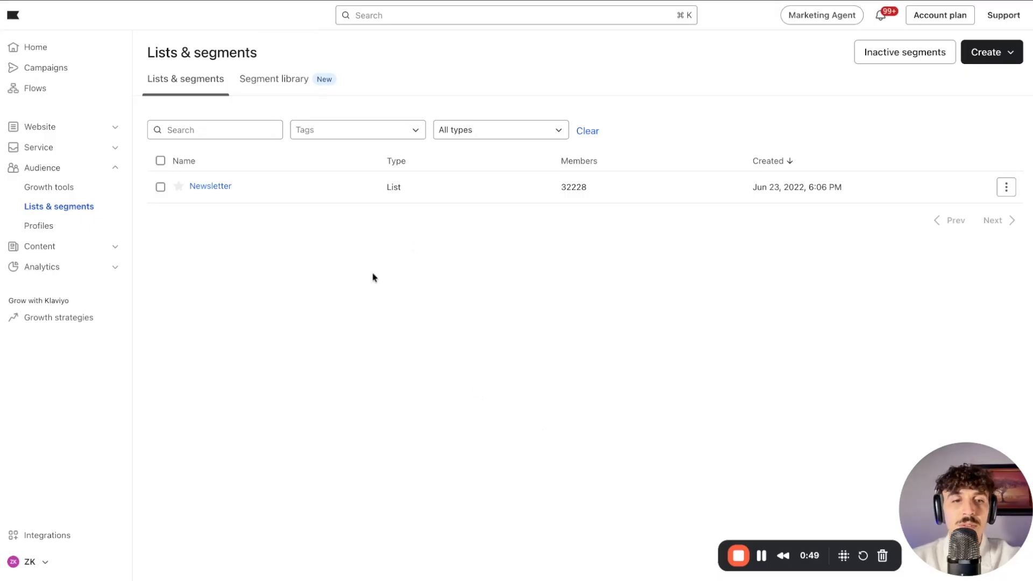
- Create a new list named "List email pop up"
left_click(988, 55)
left_click(918, 89)
left_click(797, 106)
type("List e")
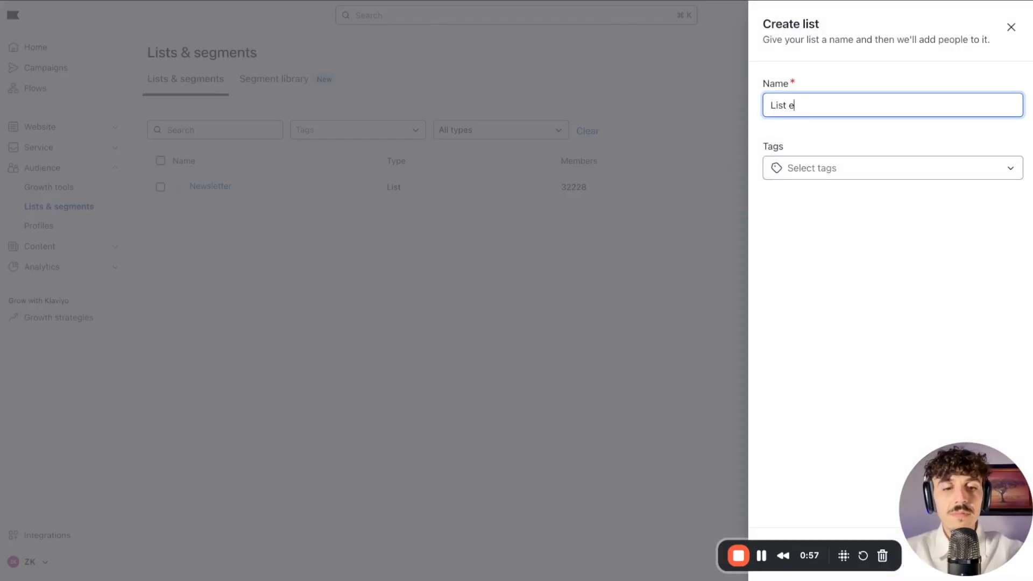
type("mail pop up")
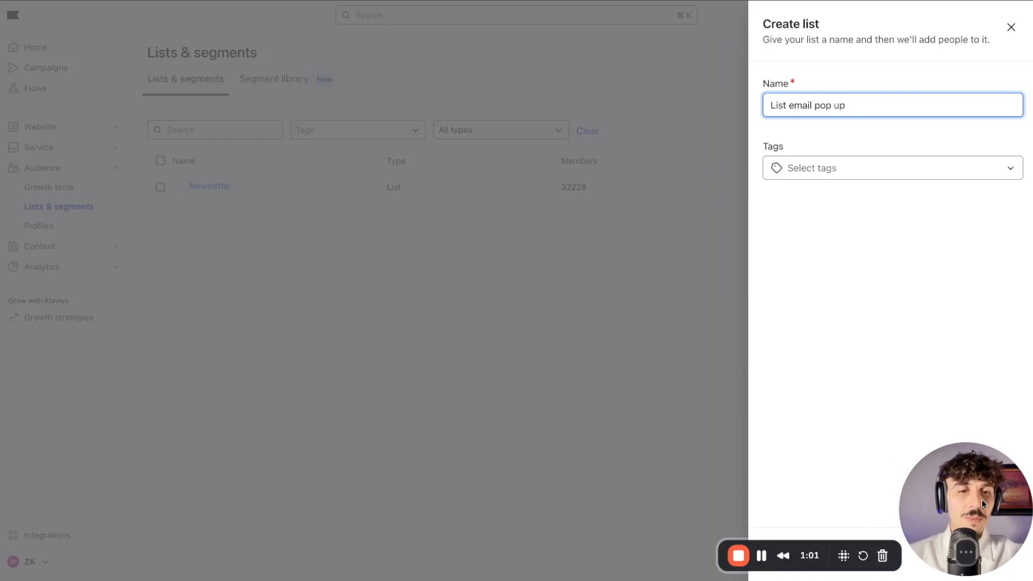
left_click(793, 561)
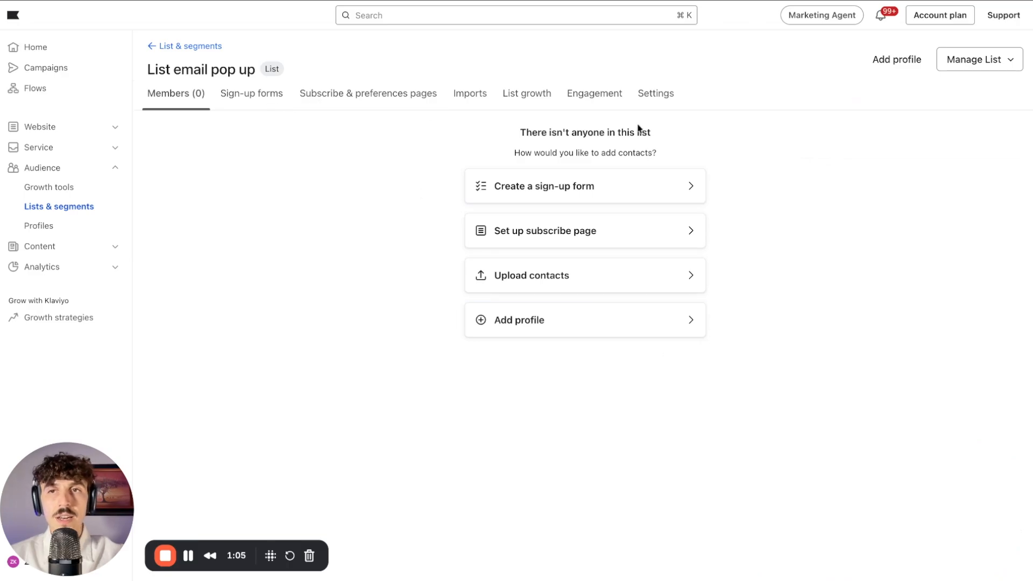
- Set the new list's opt-in process to Single opt-in in its consent settings and save the change
left_click(660, 101)
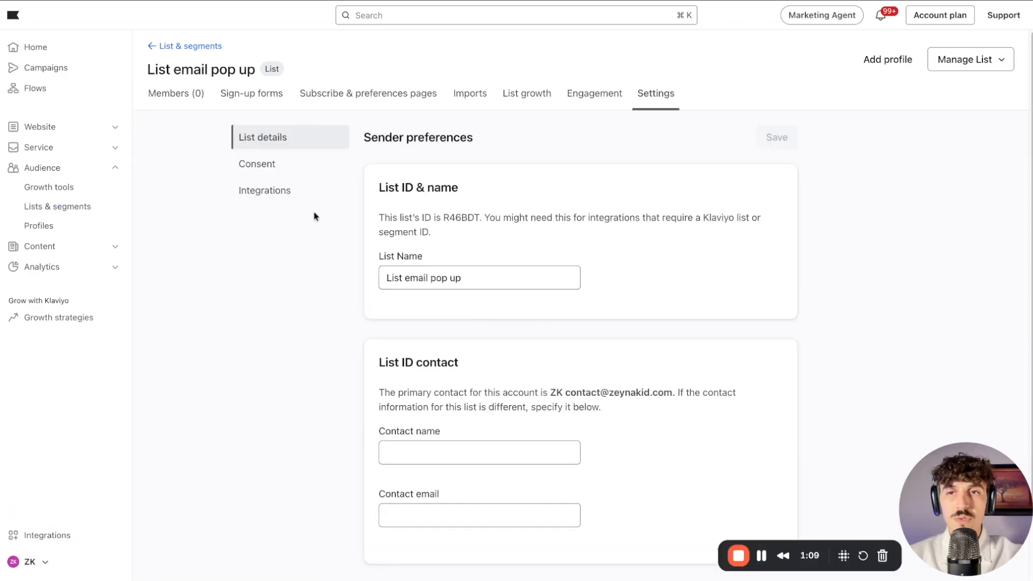
left_click(255, 165)
scroll(590, 367, "down", 2)
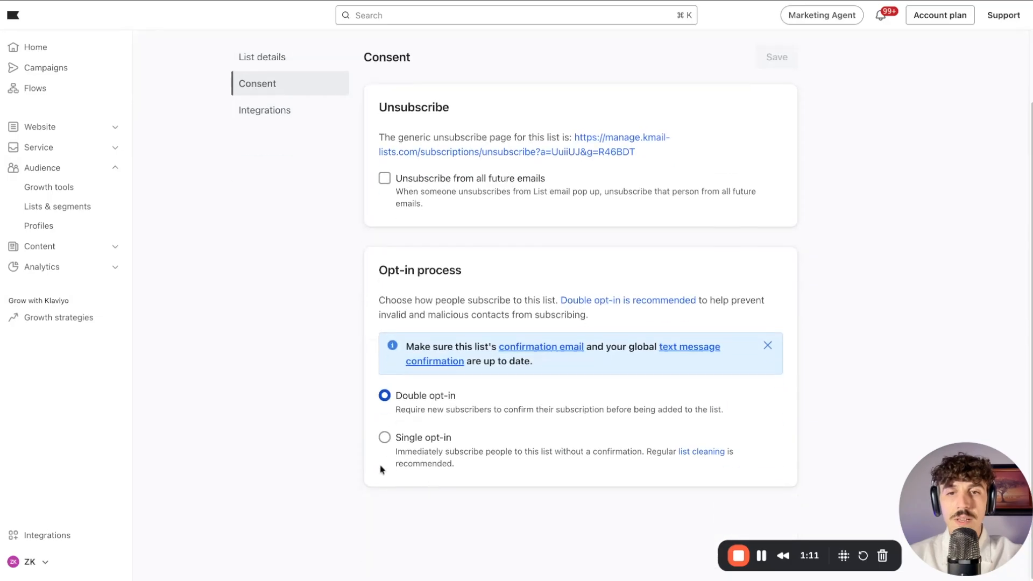
left_click(385, 437)
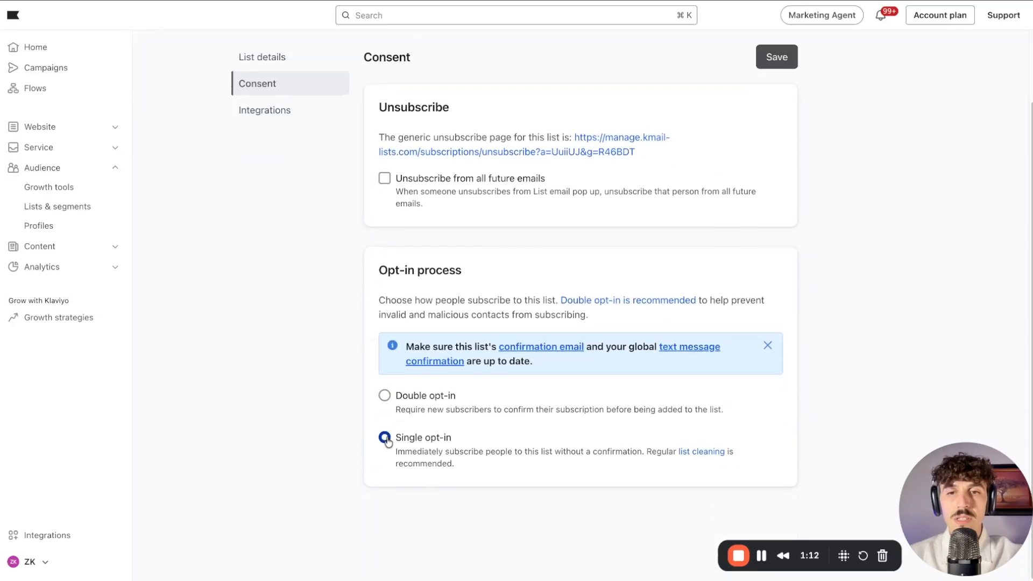
left_click(783, 61)
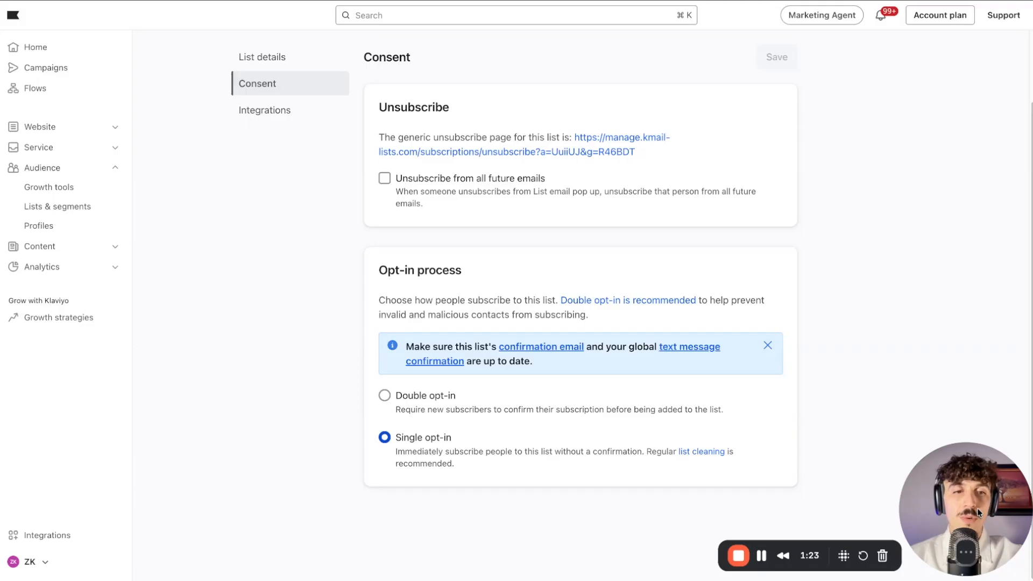
- Switch back to the Miro checklist and highlight its fifth and sixth items, the Welcome flow and the timing and trigger
scroll(978, 509, "right", 5)
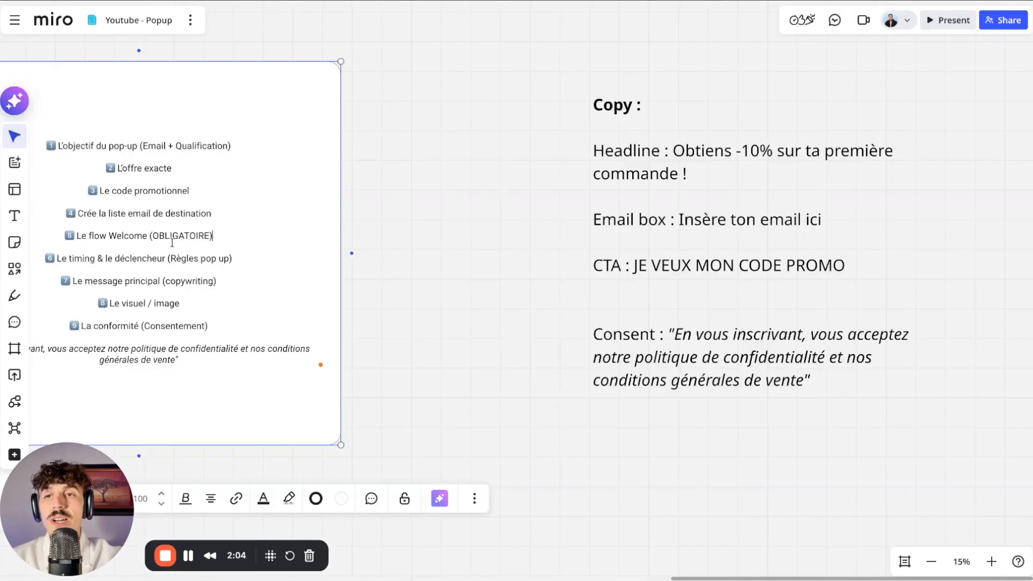
left_click_drag(220, 236, 65, 236)
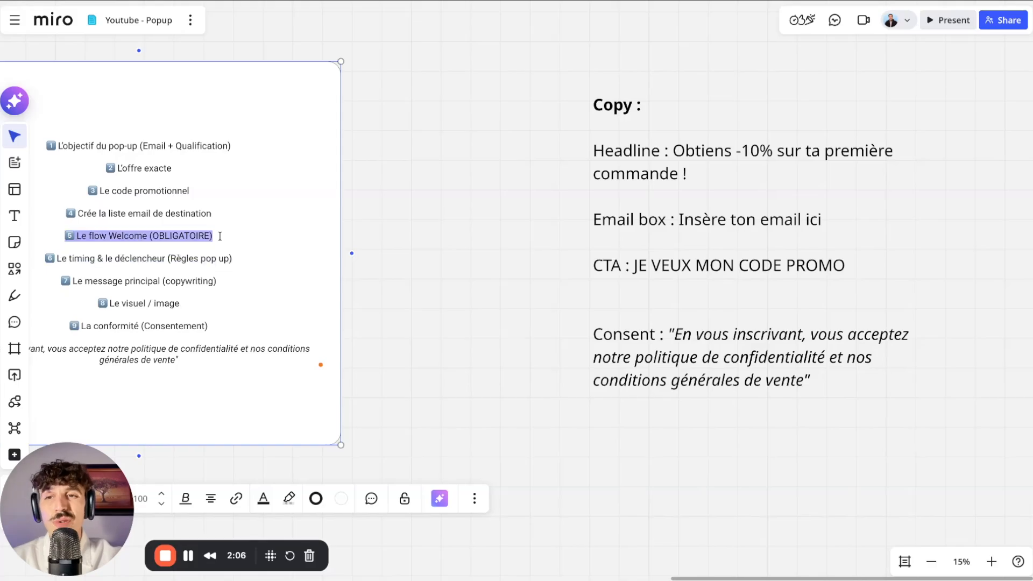
left_click(131, 238)
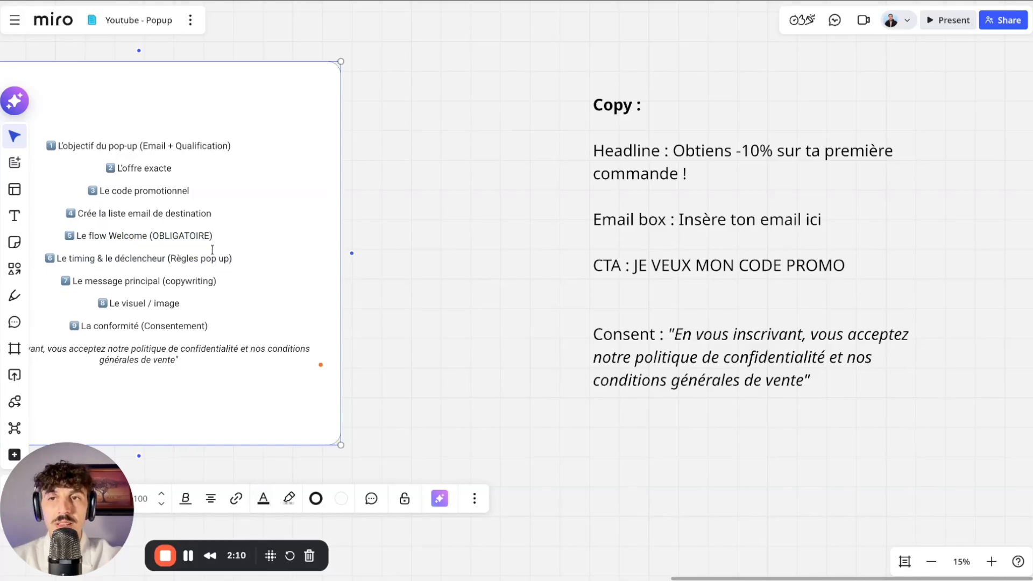
triple_click(223, 235)
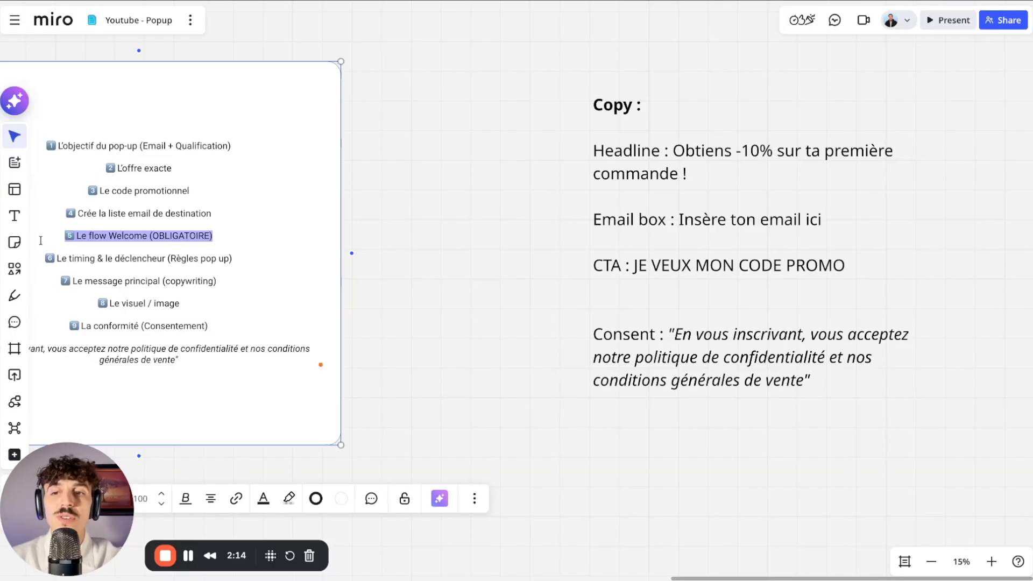
left_click(174, 237)
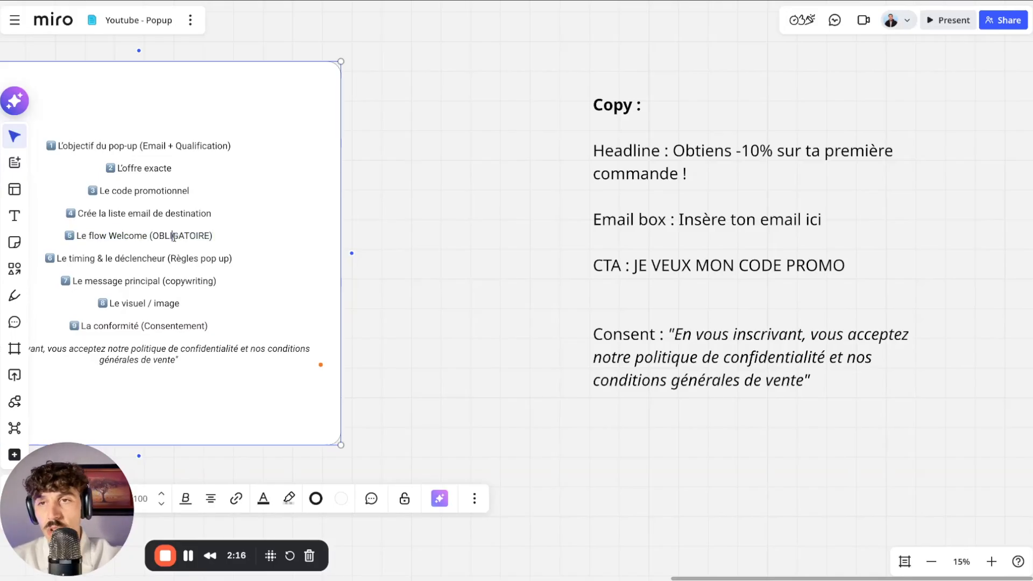
left_click_drag(65, 258, 203, 256)
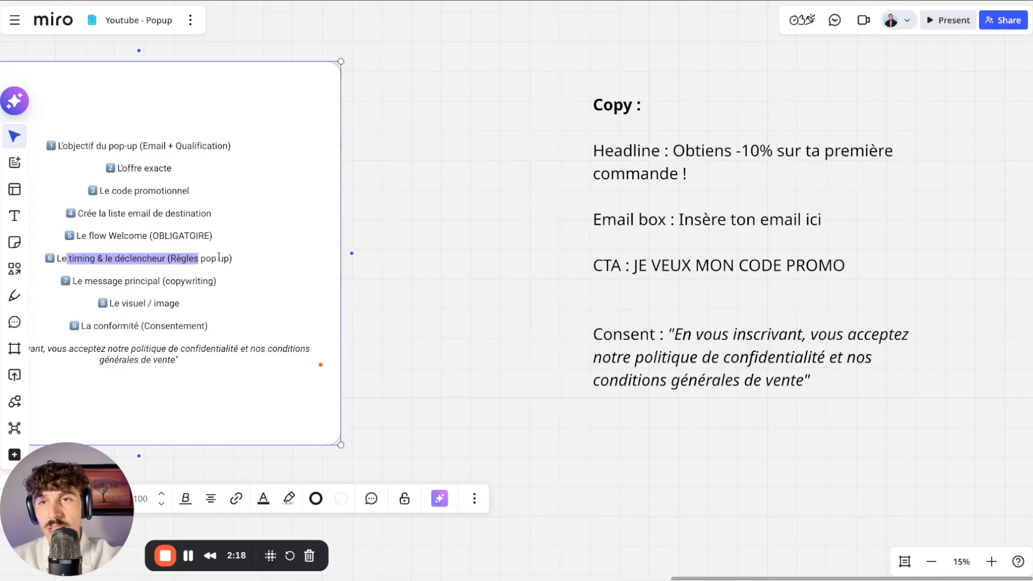
triple_click(254, 259)
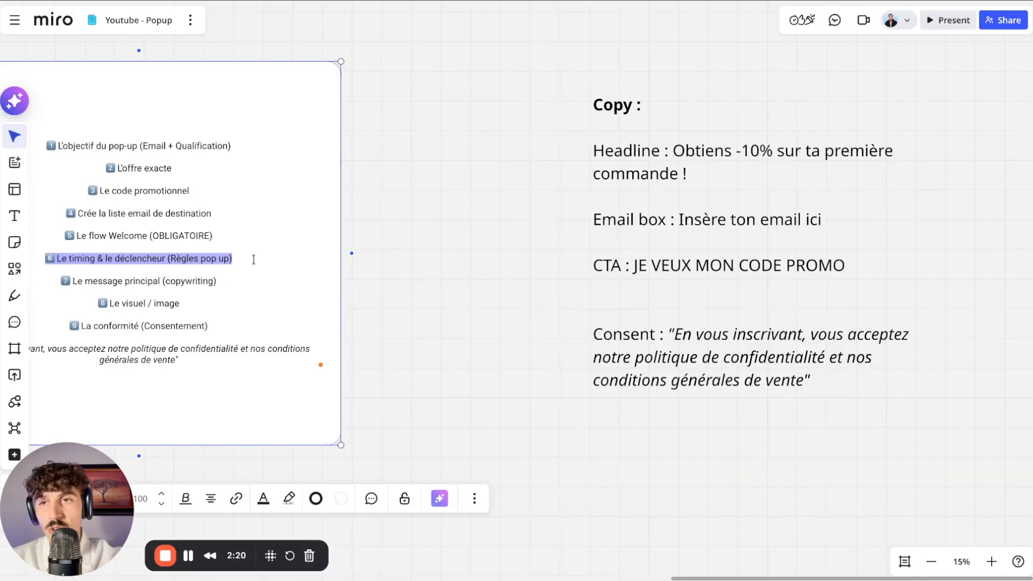
- Switch to Klaviyo and start a new form from Sign-up forms, opening the form template gallery
left_click(239, 2)
left_click_drag(79, 490, 978, 489)
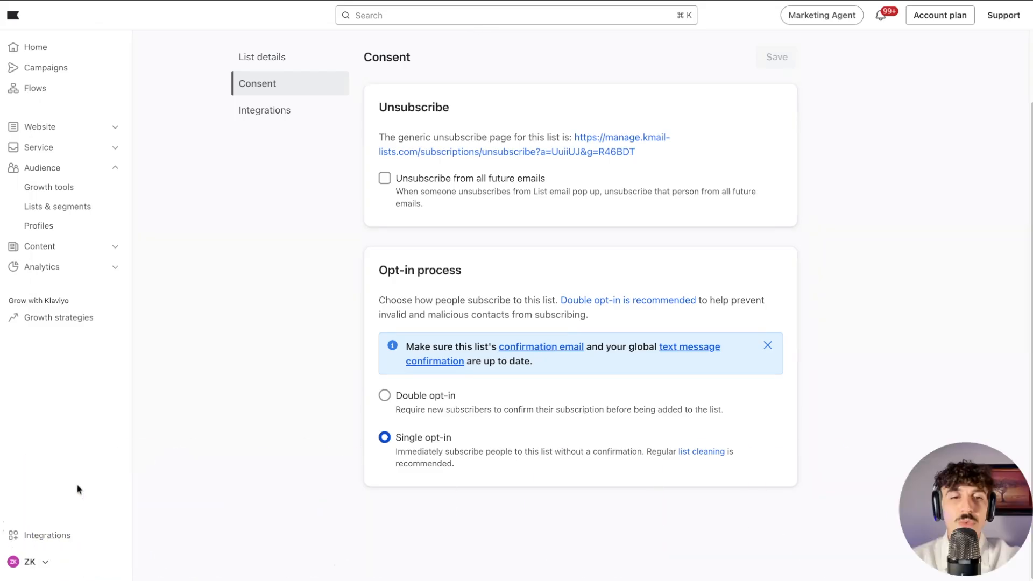
left_click(66, 127)
left_click(63, 148)
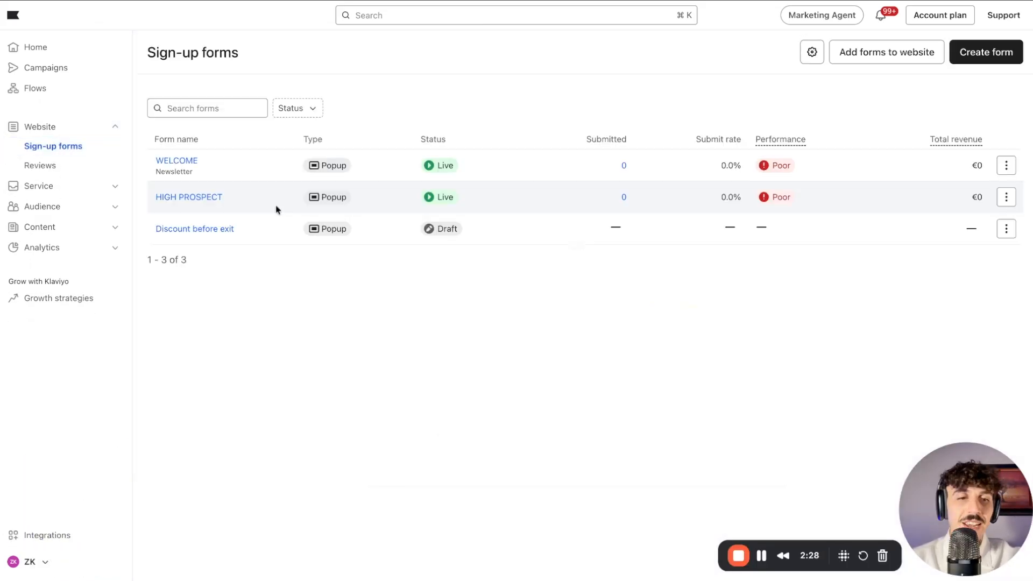
left_click(989, 61)
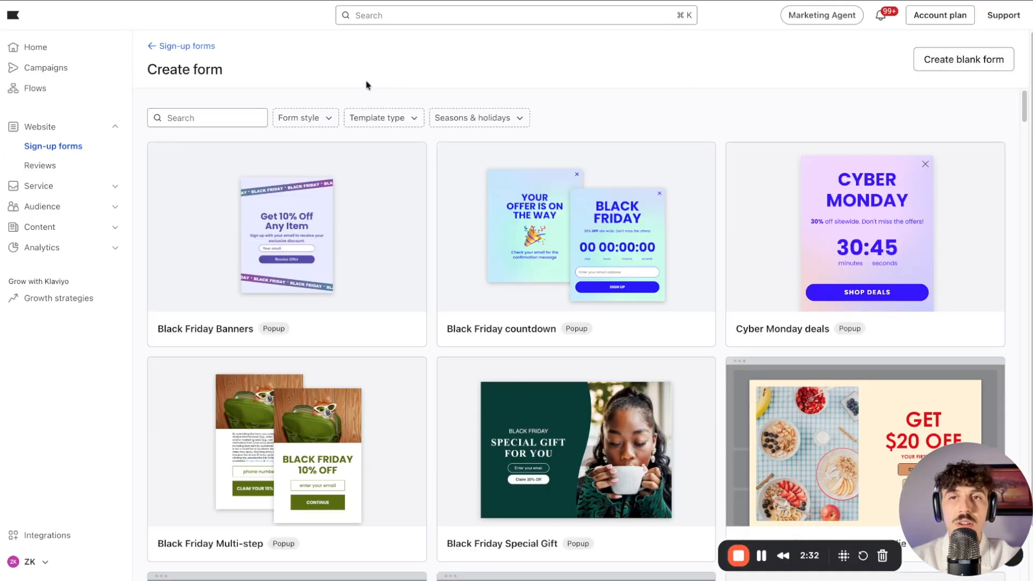
- Filter the form templates to the Popup form style and the Email template type
left_click(304, 119)
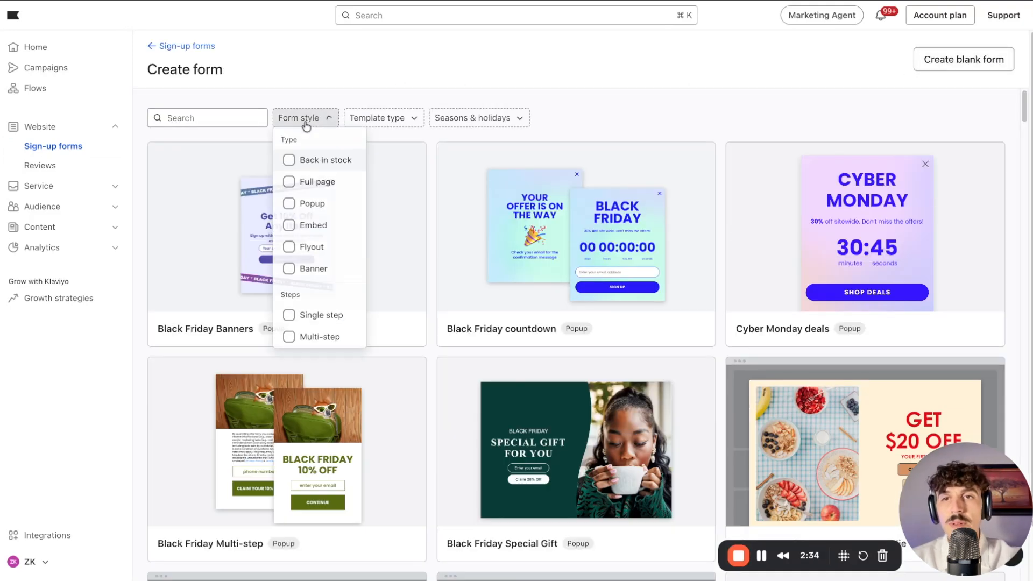
left_click(289, 208)
left_click(385, 89)
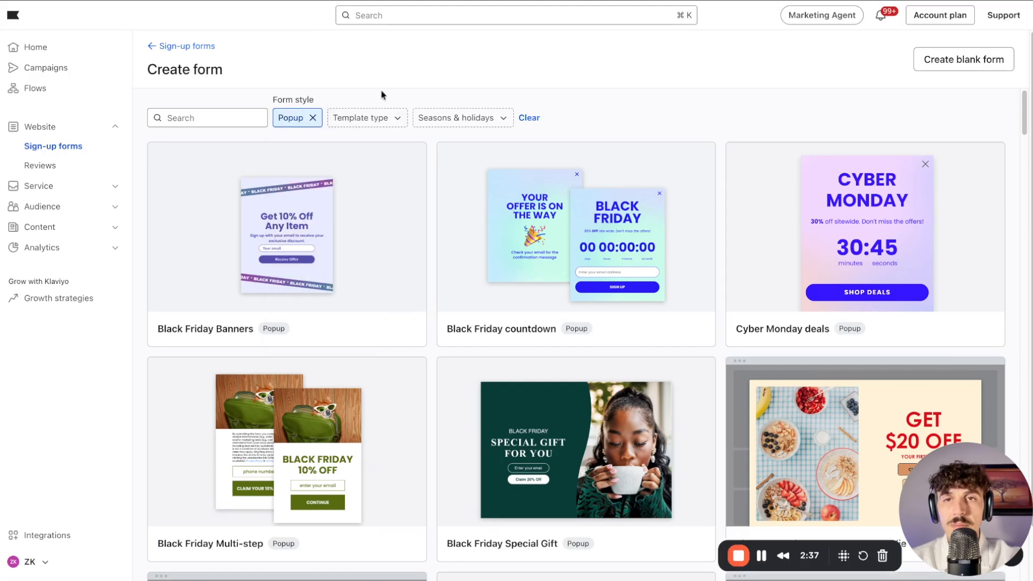
left_click(377, 118)
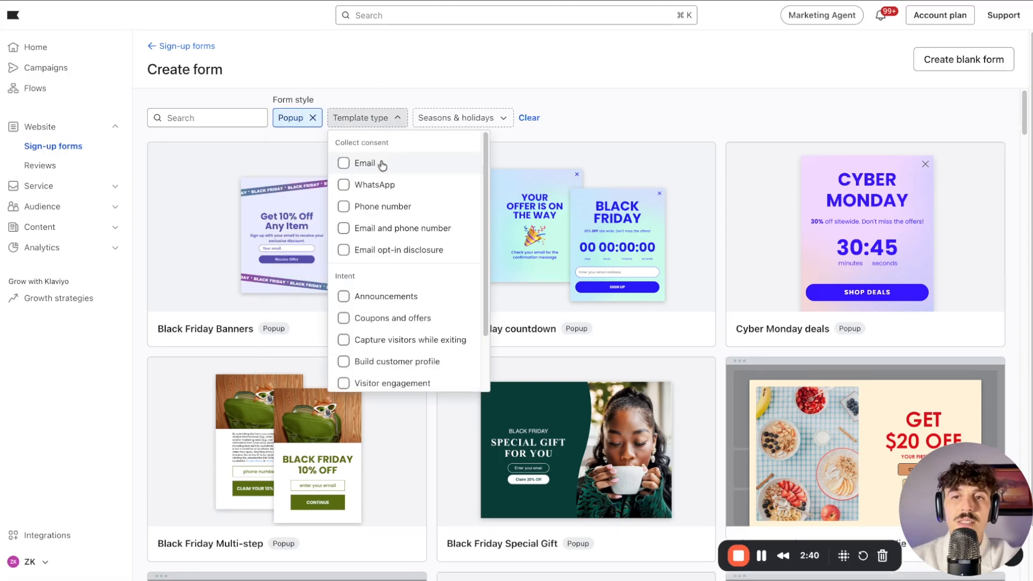
left_click(346, 165)
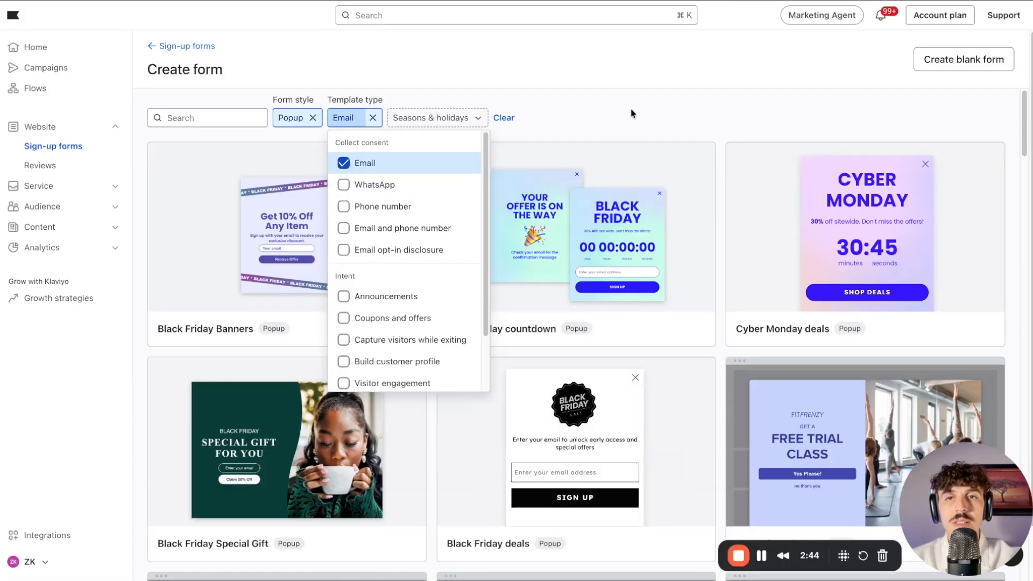
left_click(633, 114)
- Choose the Black Friday deals template and name the new form "Pop up (Youtube)"
scroll(640, 233, "down", 5)
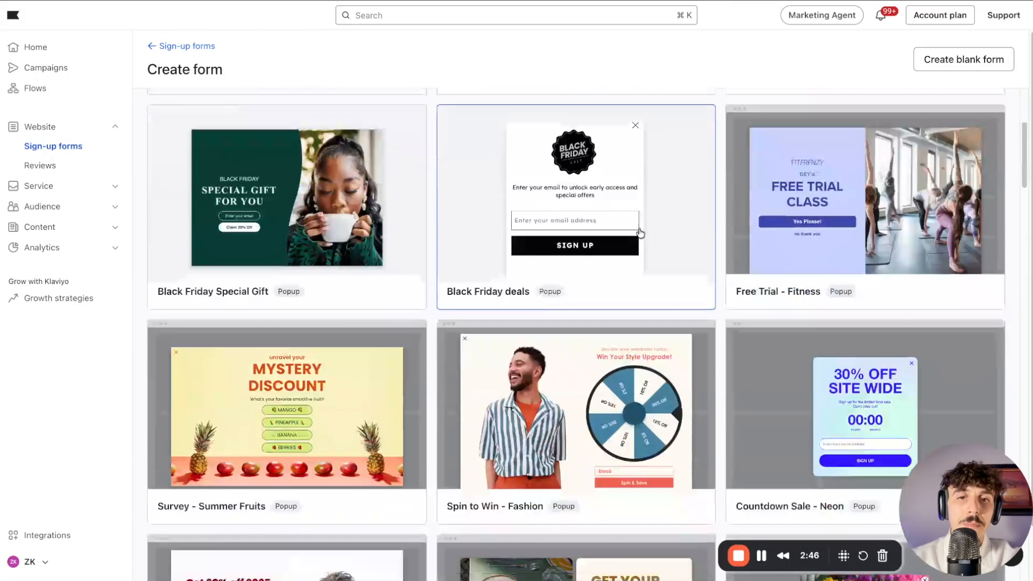
scroll(640, 233, "up", 2)
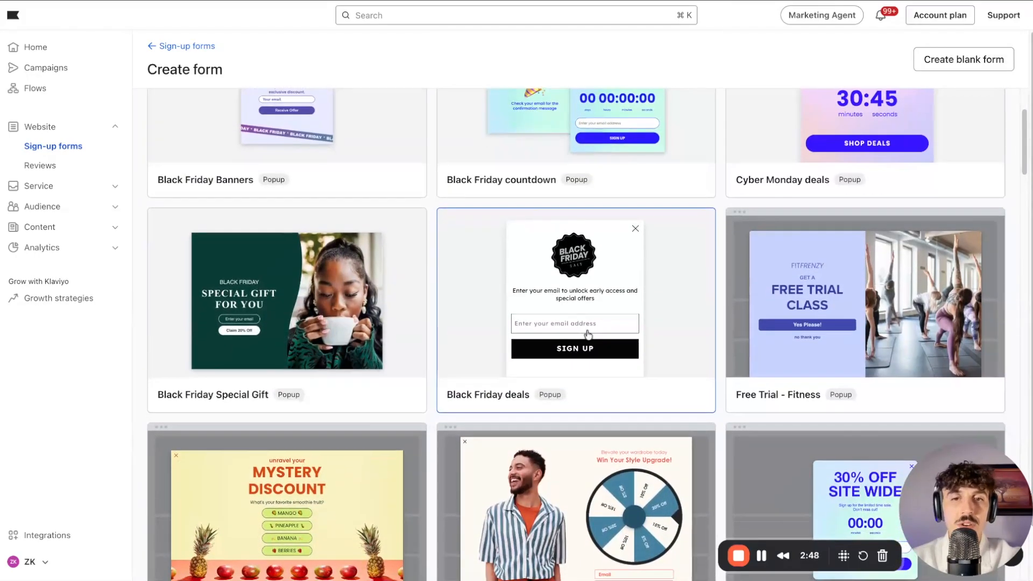
scroll(580, 357, "down", 2)
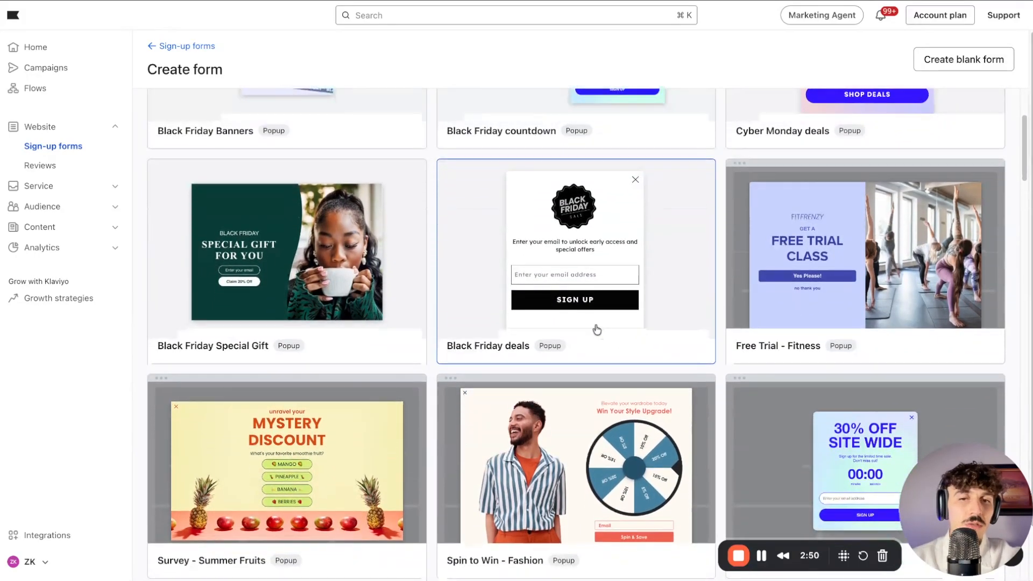
scroll(590, 273, "up", 1)
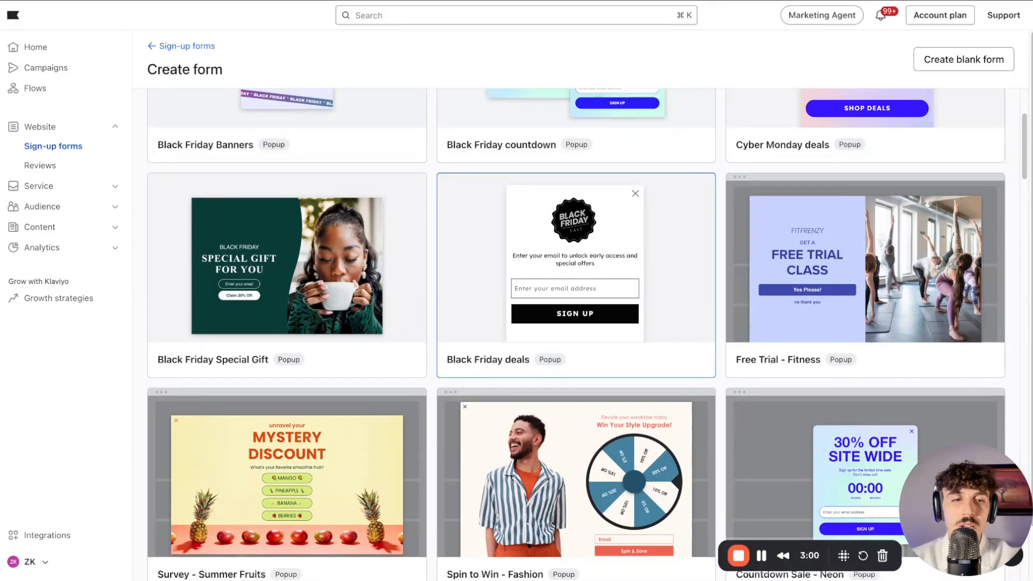
left_click(598, 245)
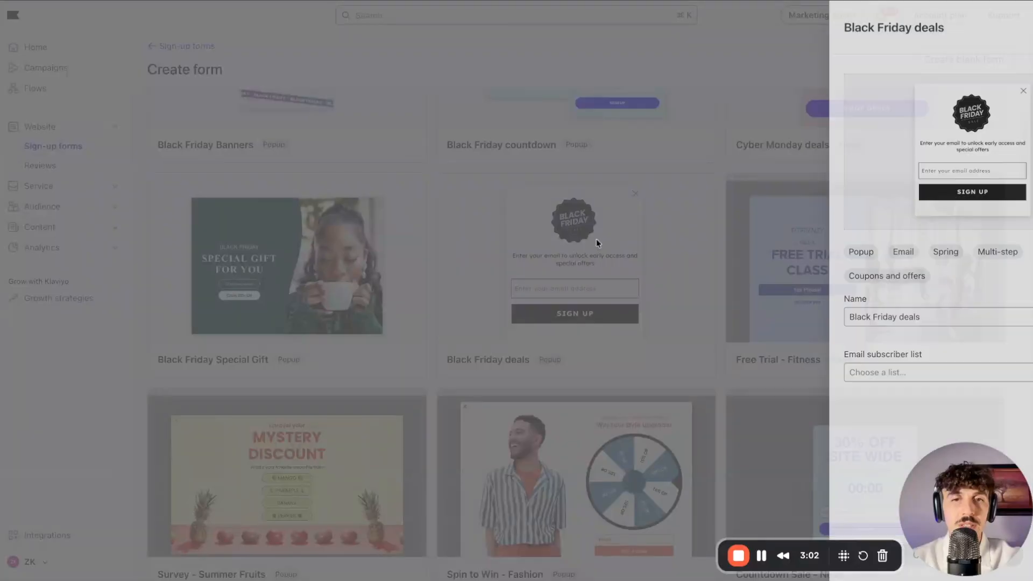
left_click_drag(856, 317, 694, 315)
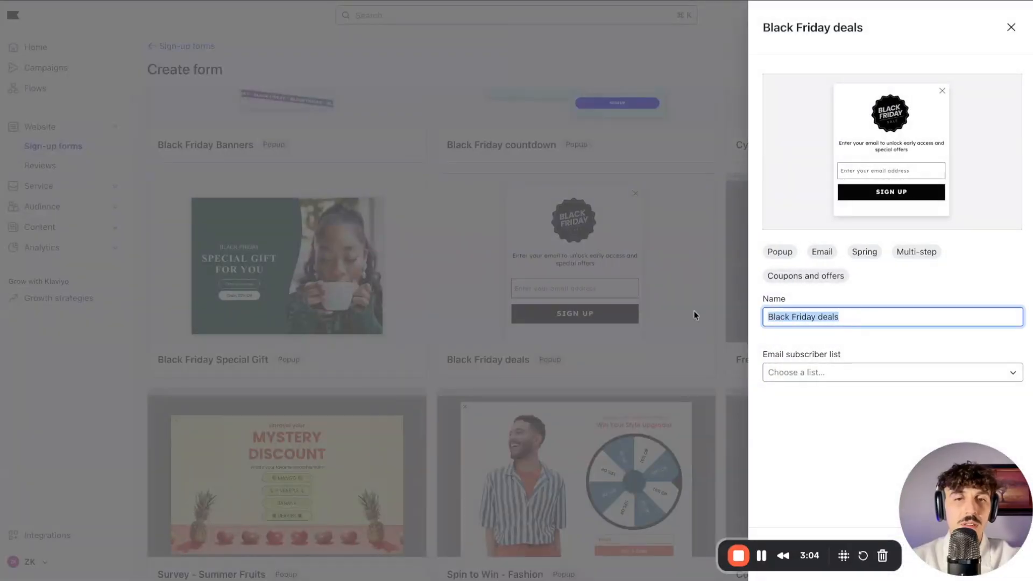
type("Pop up (Youtube")
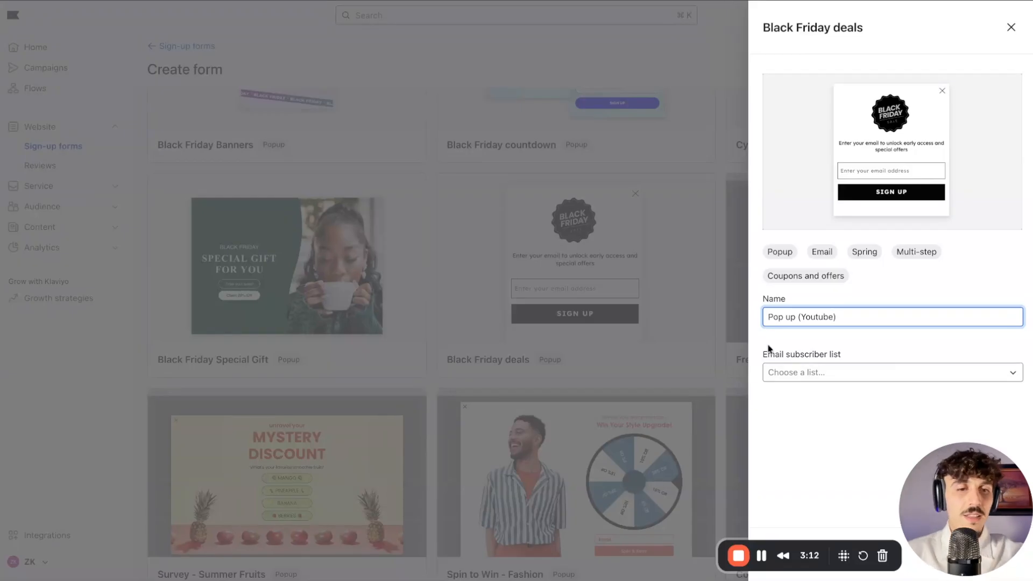
- Assign "List email pop up" as the email subscriber list and create the form
left_click_drag(978, 511, 736, 571)
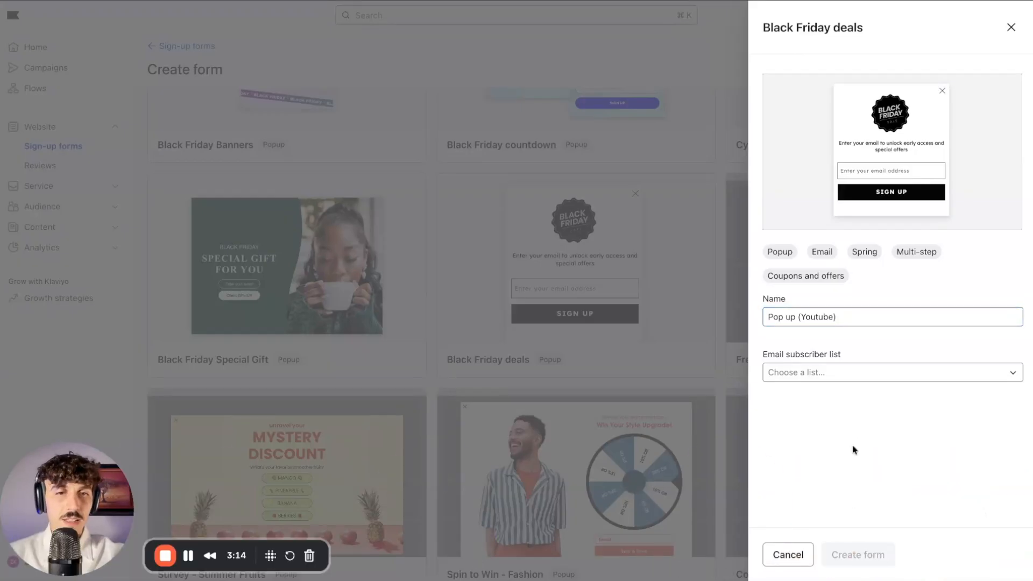
left_click(844, 372)
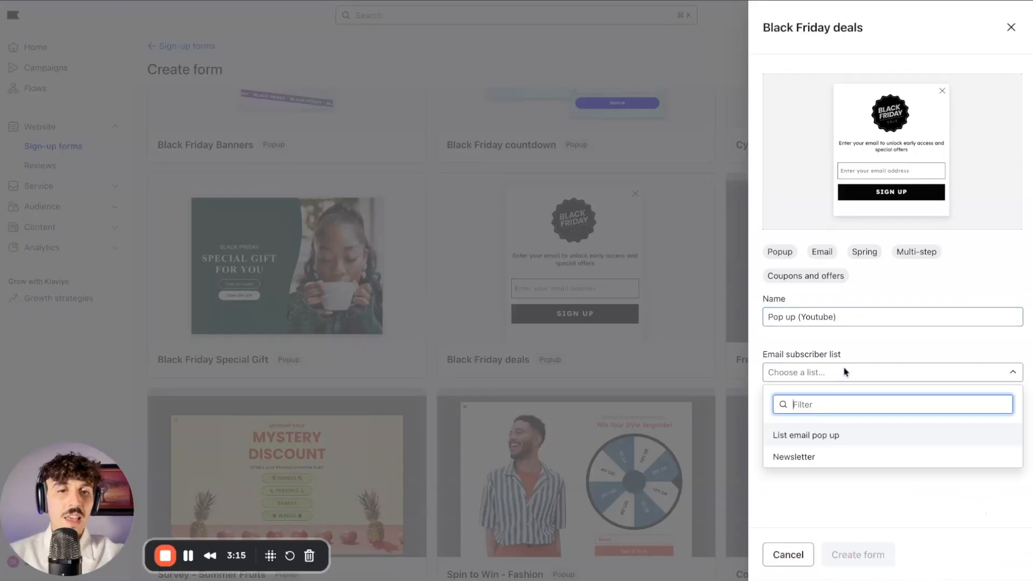
left_click(810, 438)
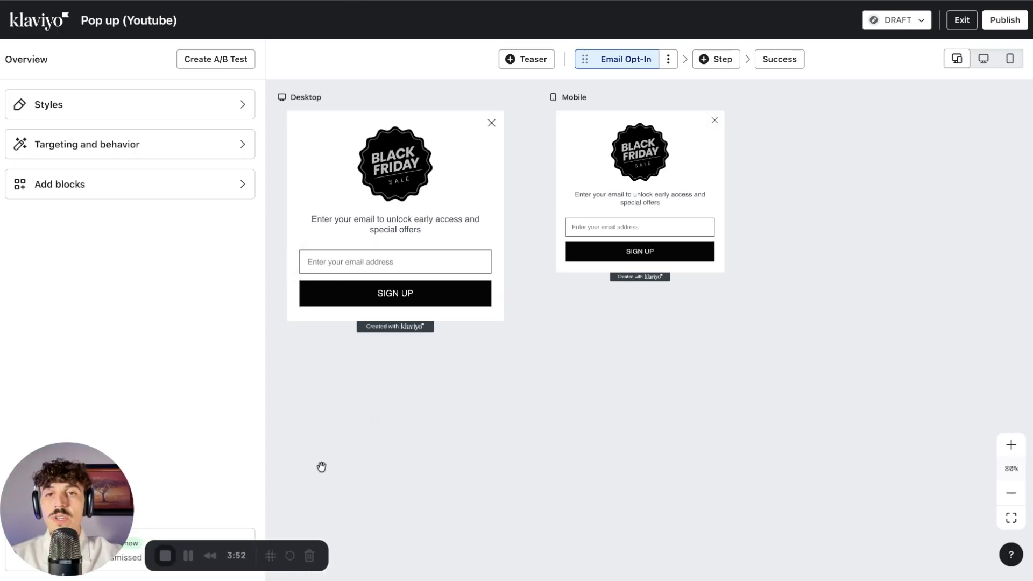
left_click_drag(66, 495, 966, 501)
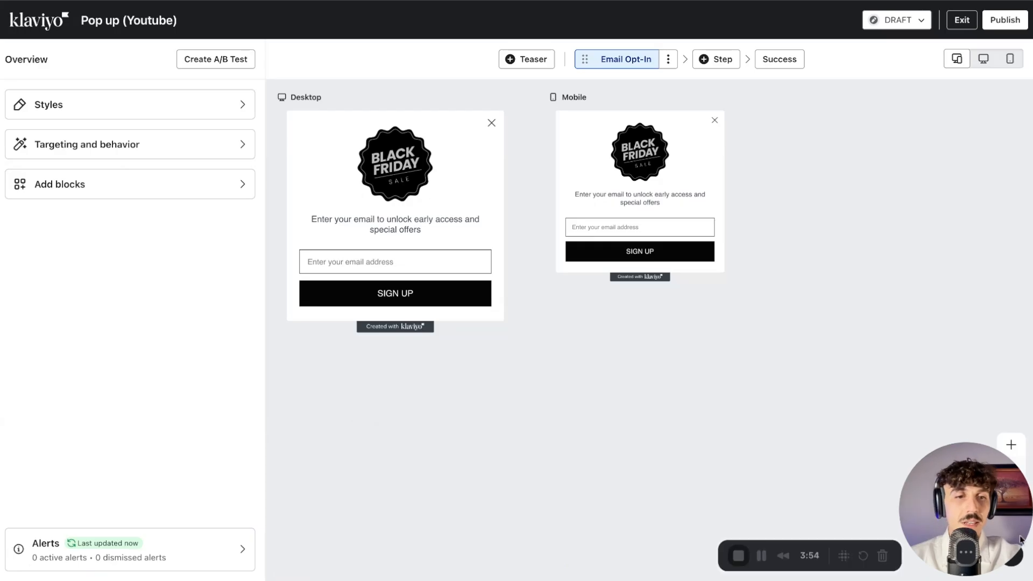
- Add a teaser to the pop-up form and delete it again
left_click(401, 172)
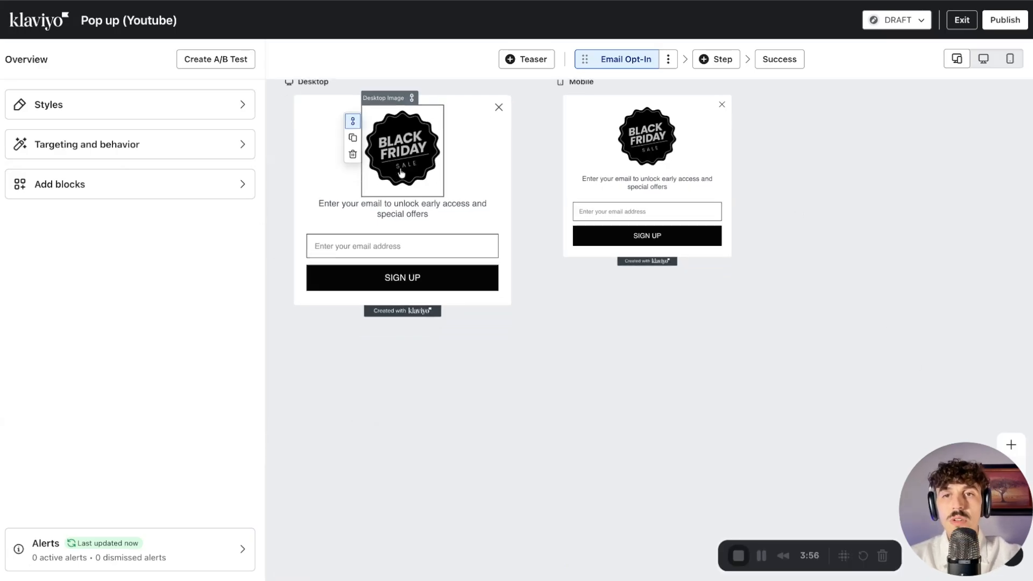
left_click(557, 194)
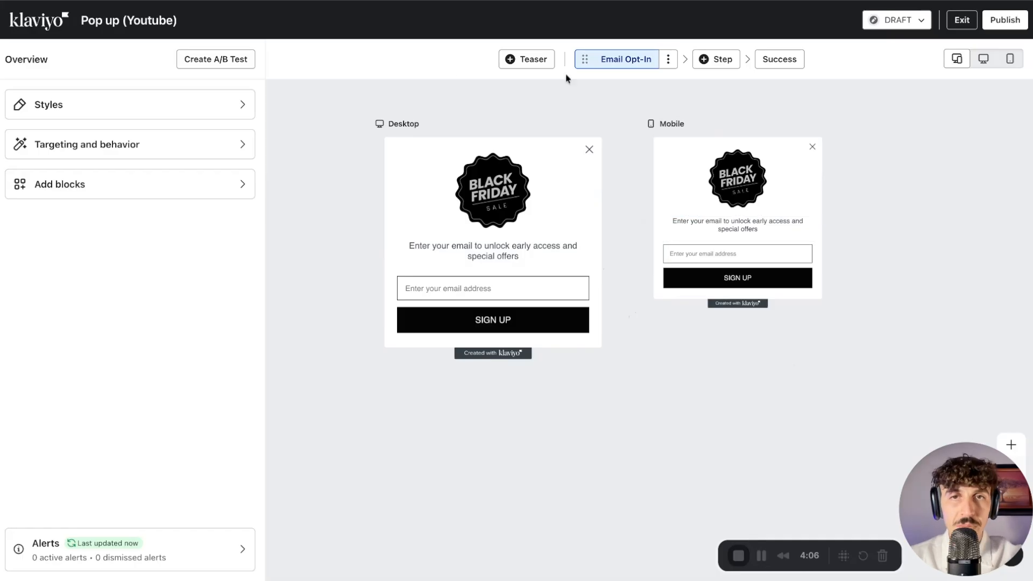
left_click(531, 59)
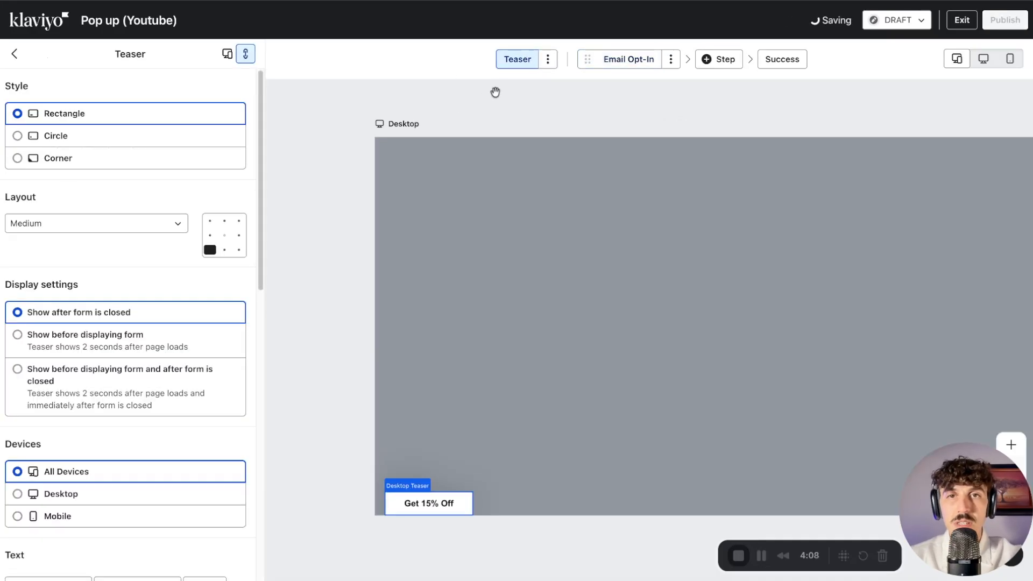
left_click(547, 60)
left_click(508, 83)
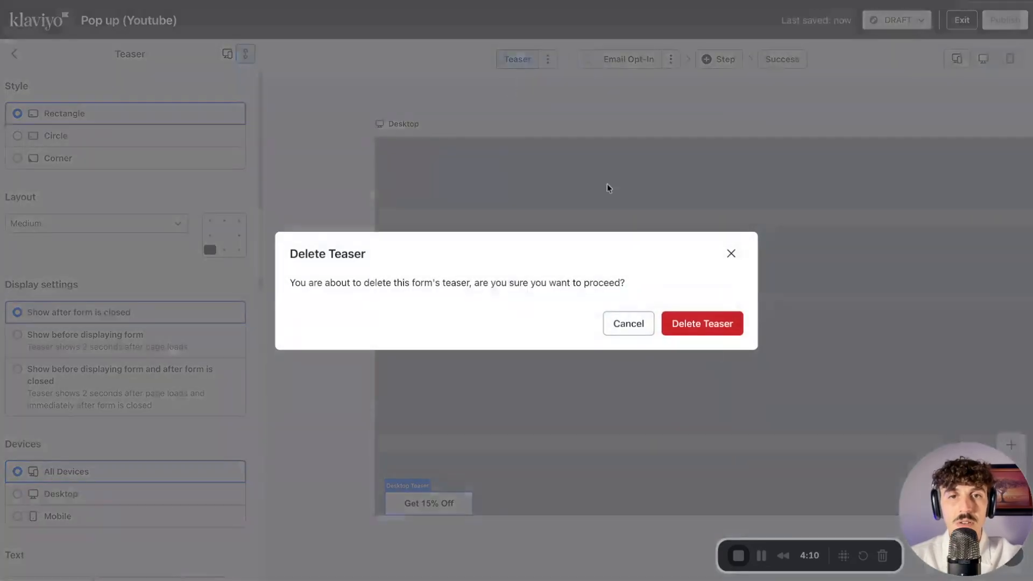
left_click(711, 325)
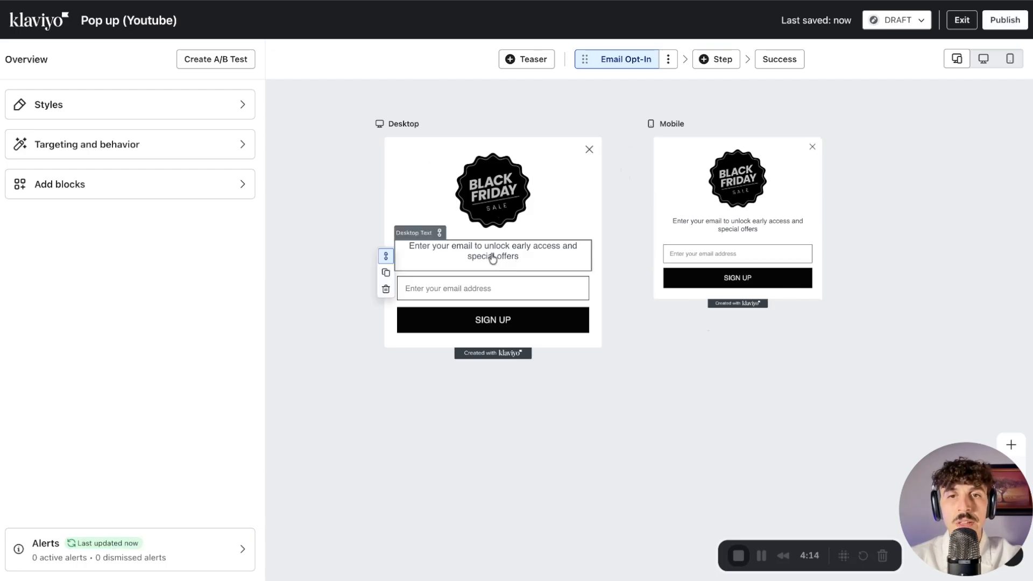
- Move the Black Friday image block below the text block and look at the image in the image editor without changing it
left_click(494, 214)
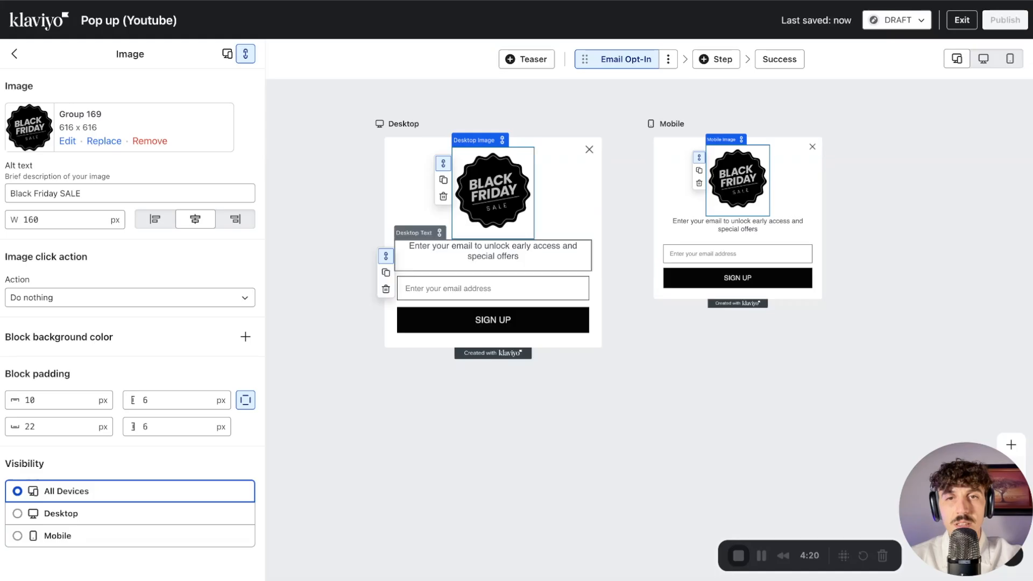
left_click_drag(500, 189, 507, 259)
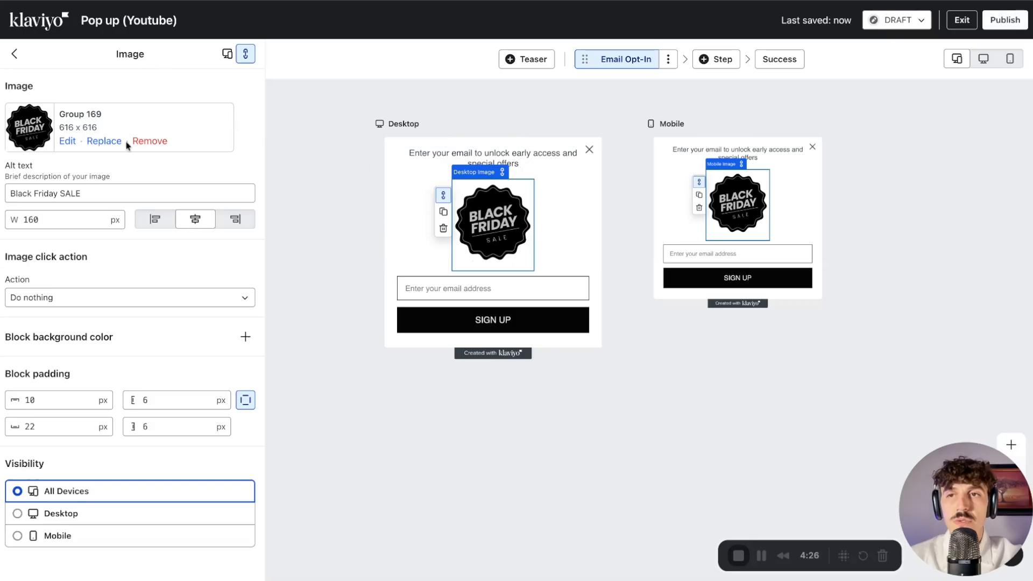
left_click(67, 143)
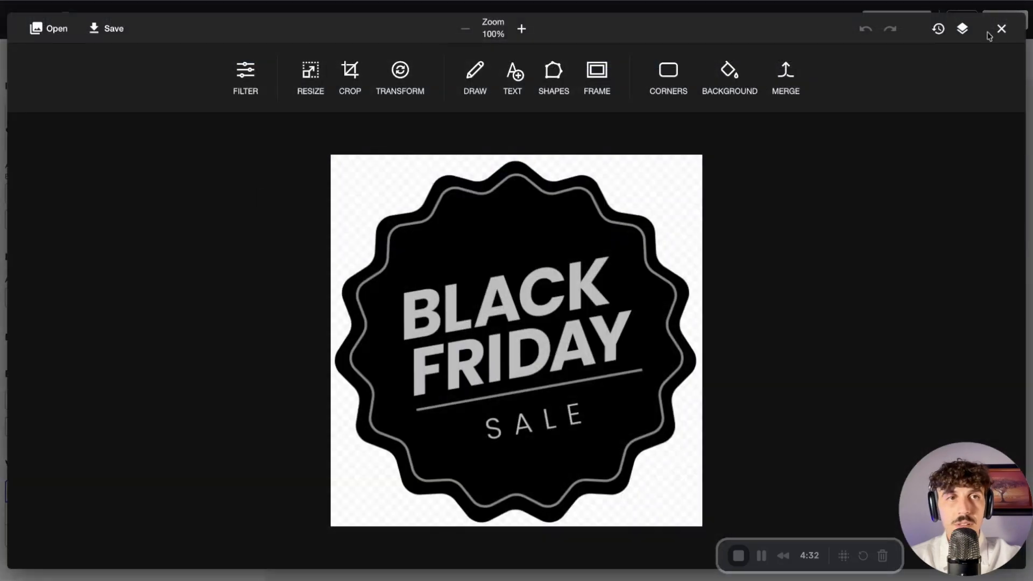
left_click(1002, 31)
- Replace the Black Friday image with an uploaded photo of the black sneaker
left_click(100, 142)
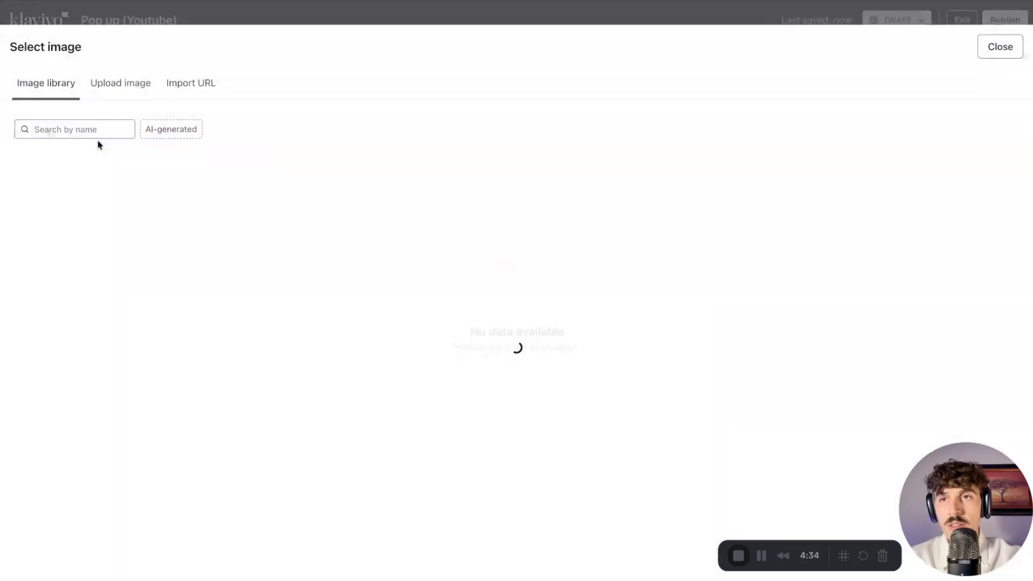
left_click(110, 86)
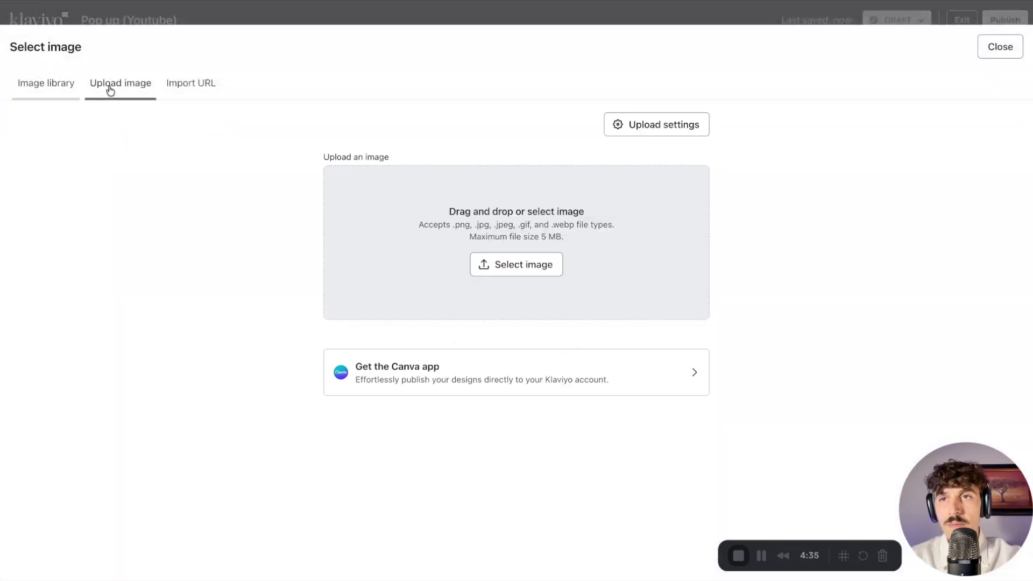
left_click(527, 276)
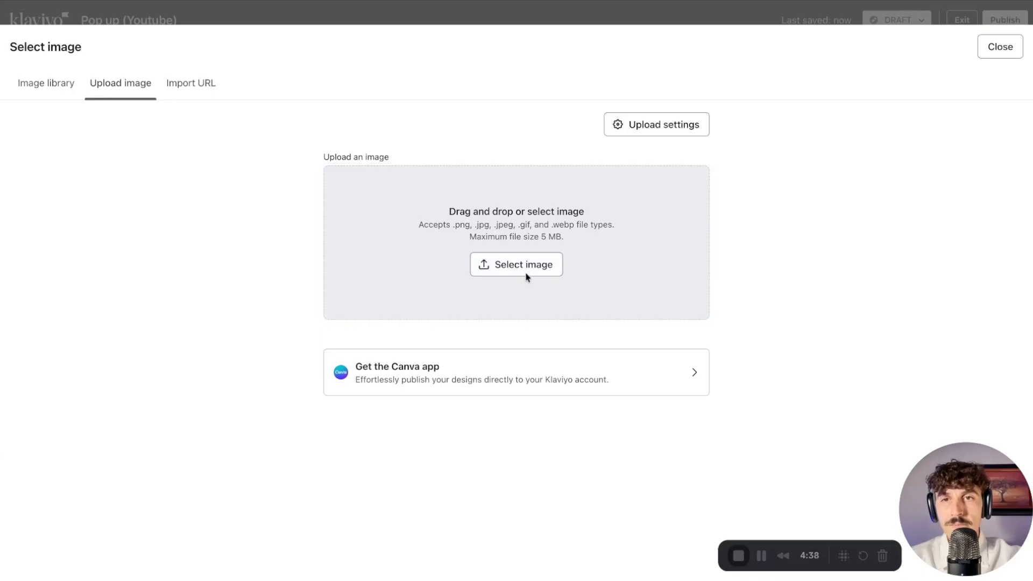
left_click(830, 436)
scroll(753, 387, "down", 5)
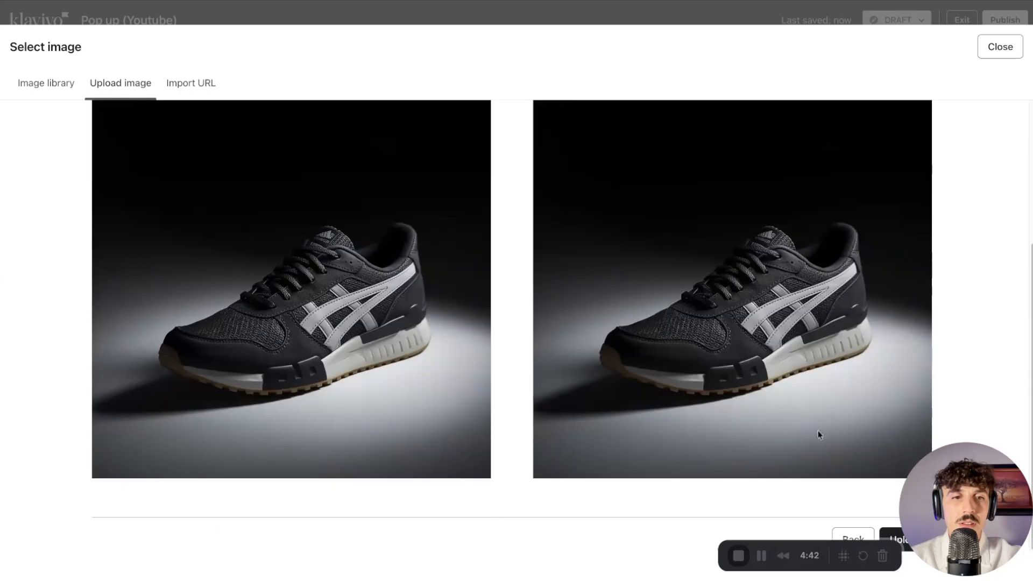
left_click(893, 544)
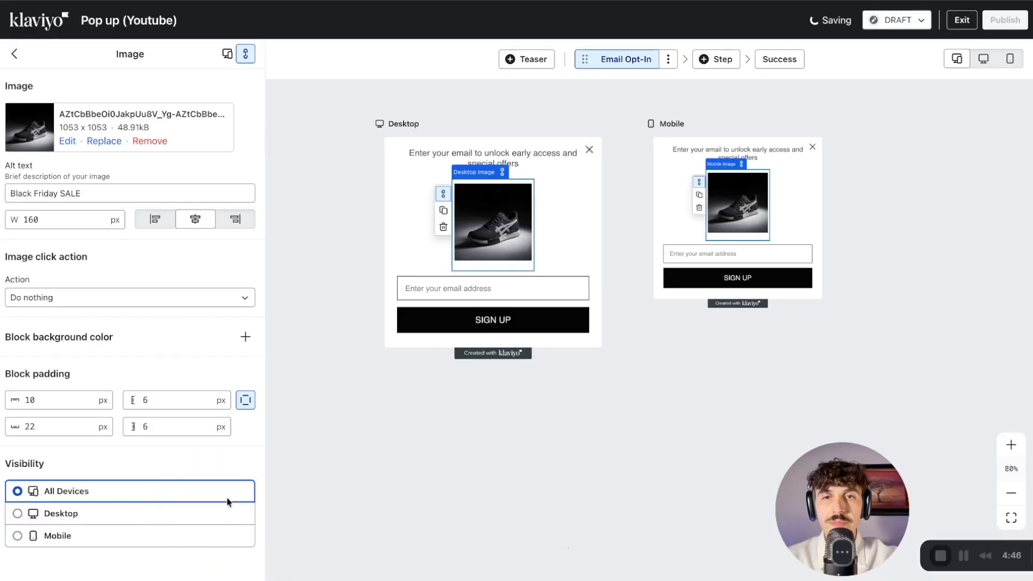
- Set the sneaker image's width to 400 px
double_click(42, 218)
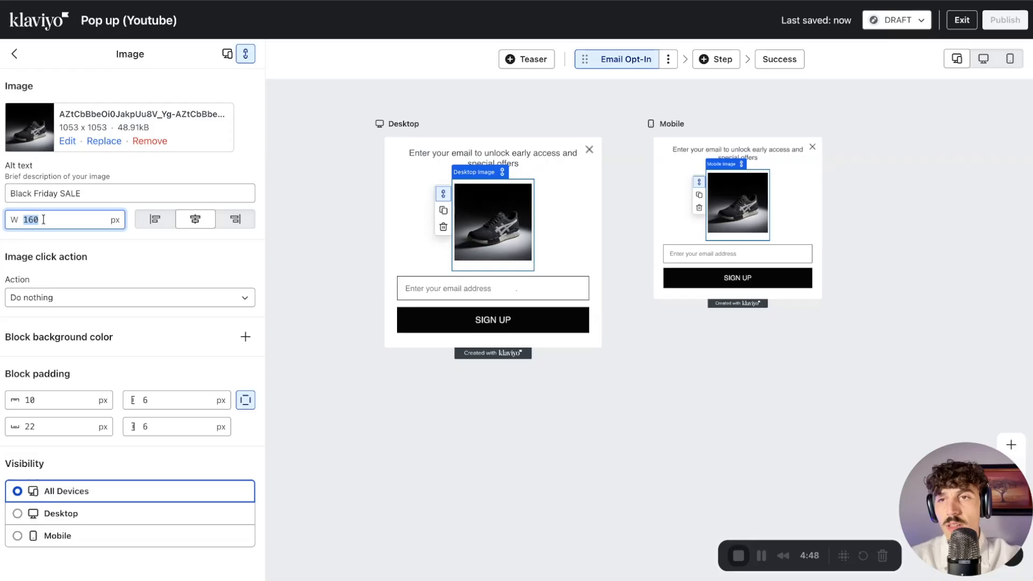
type("3")
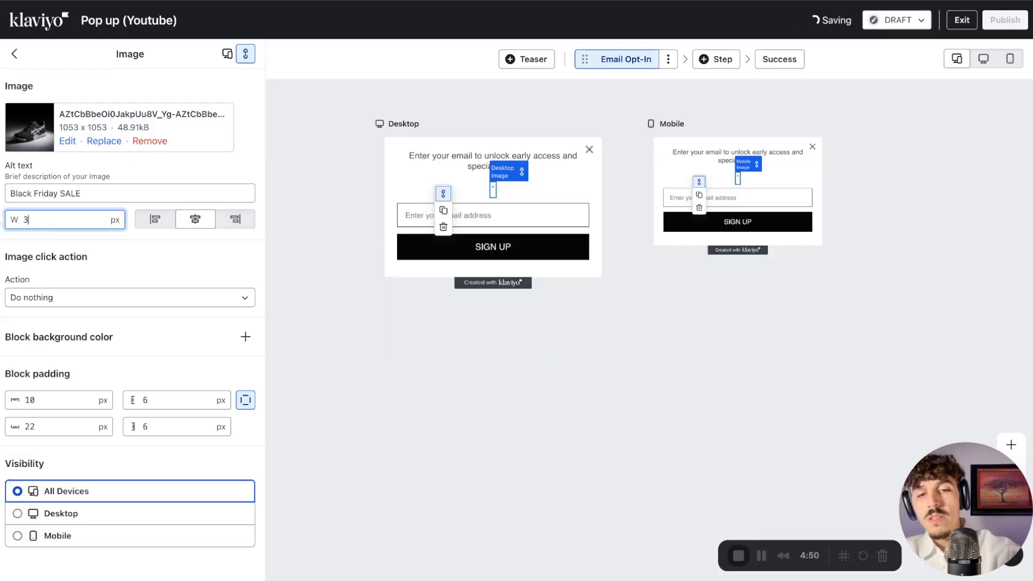
type("00")
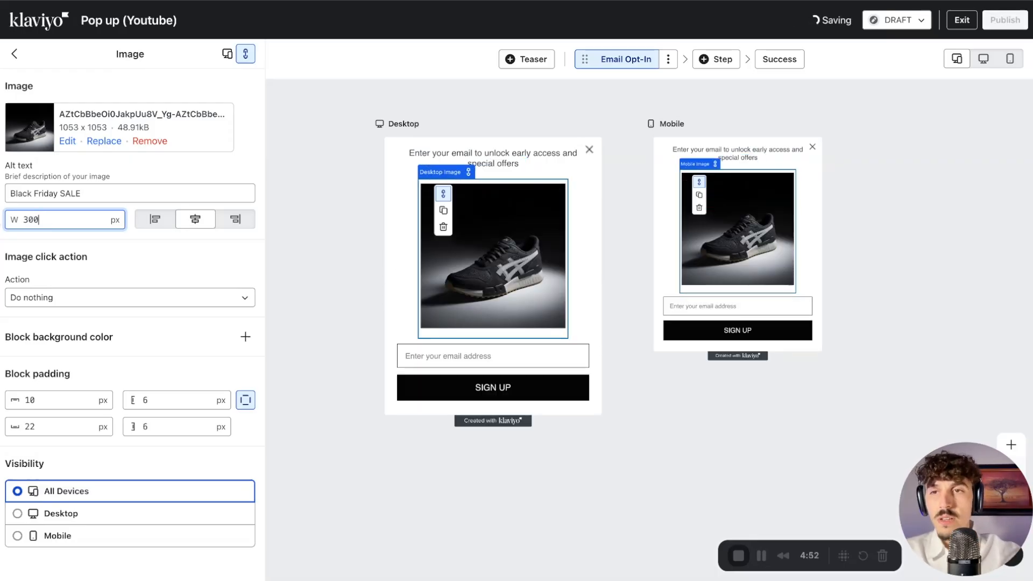
key("BackSpace")
key("BackSpace")
key("BackSpace")
type("100")
key("BackSpace")
type("04")
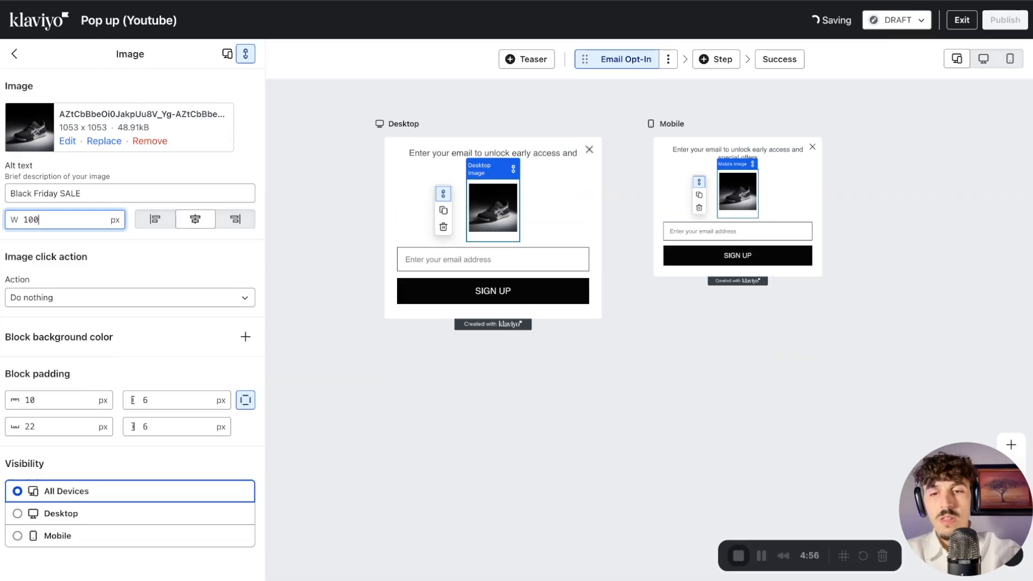
key("BackSpace")
key("BackSpace")
type("0")
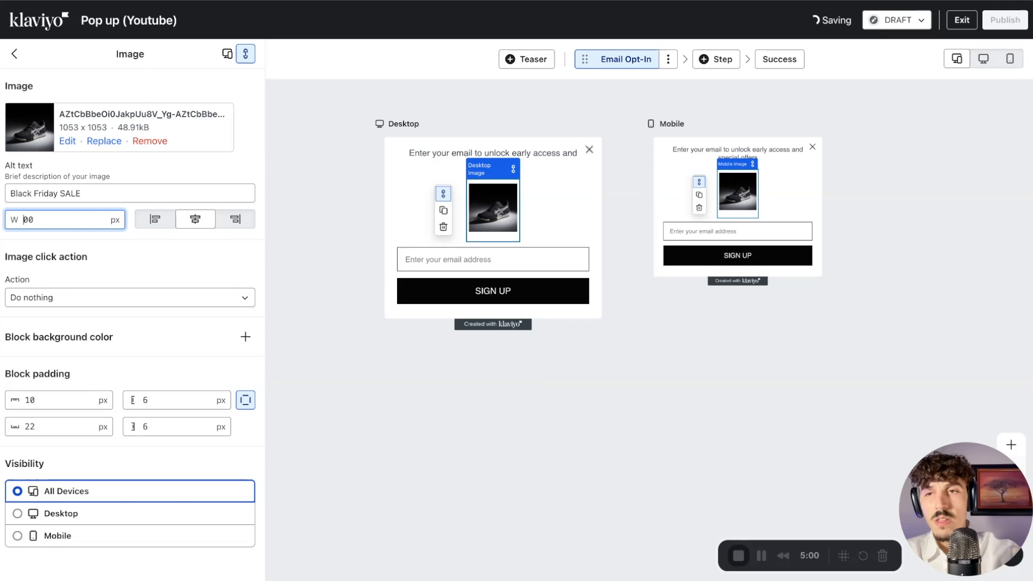
type("4")
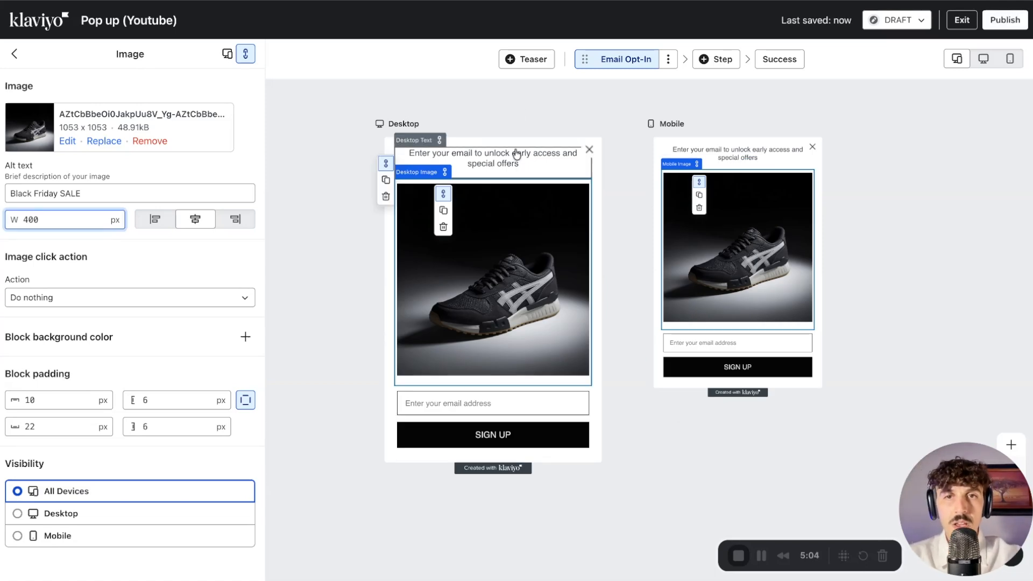
- Copy the headline "Obtiens -10% sur ta première commande !" from the Miro board and paste it with formatting over the Klaviyo pop-up's heading text
left_click(518, 2)
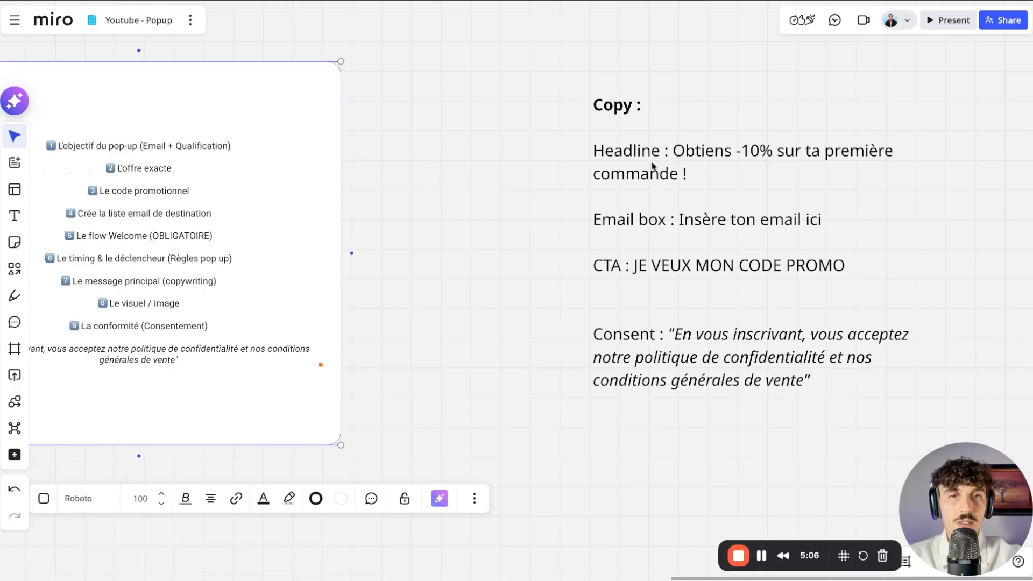
double_click(704, 173)
triple_click(704, 174)
key("super+c")
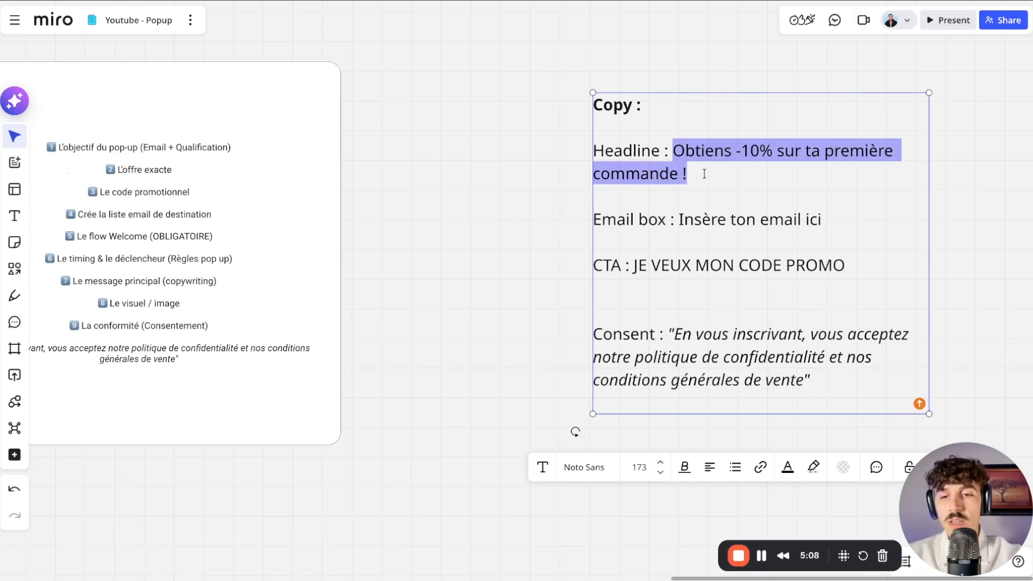
left_click(543, 3)
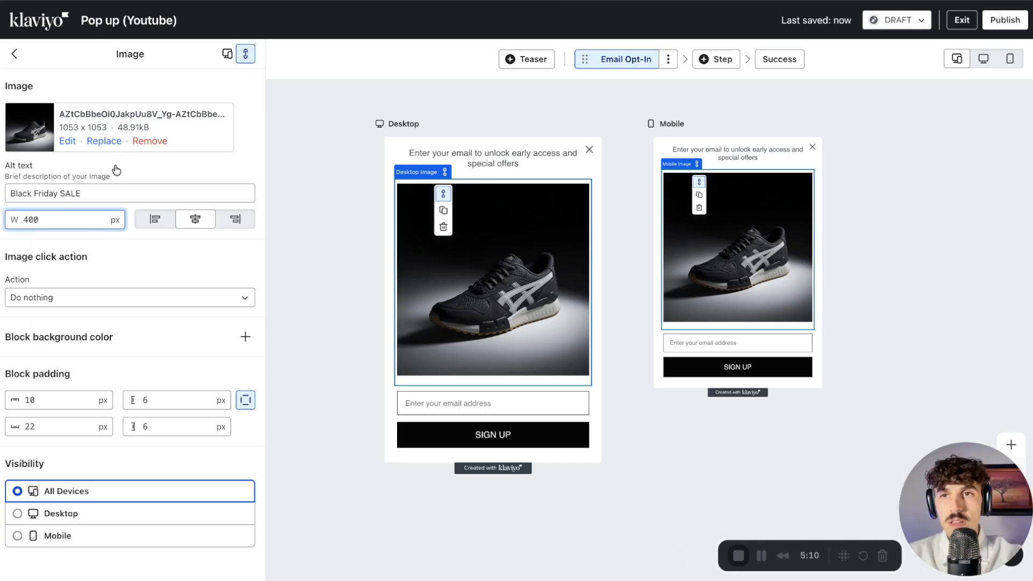
left_click(491, 165)
triple_click(166, 188)
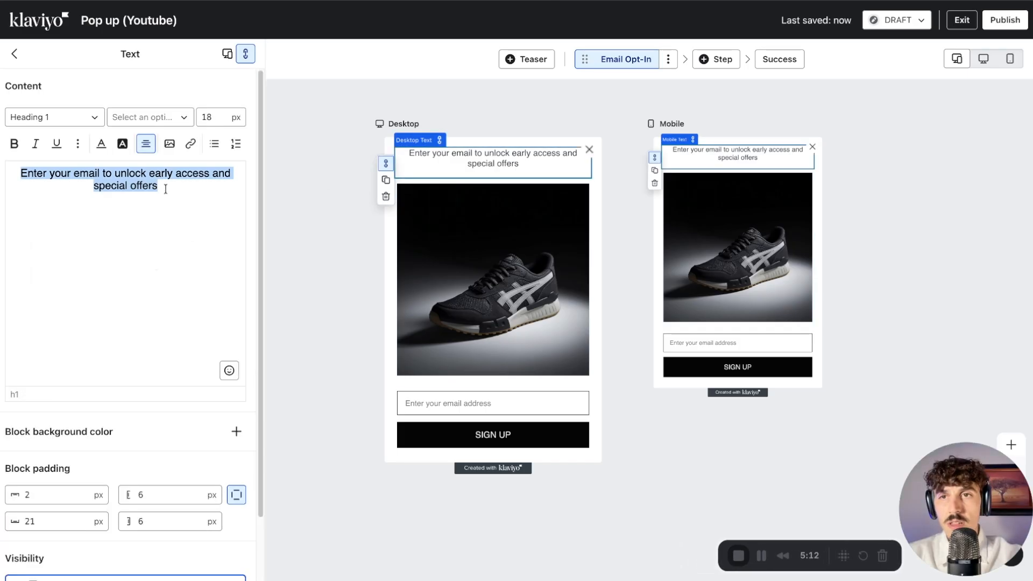
key("ctrl+v")
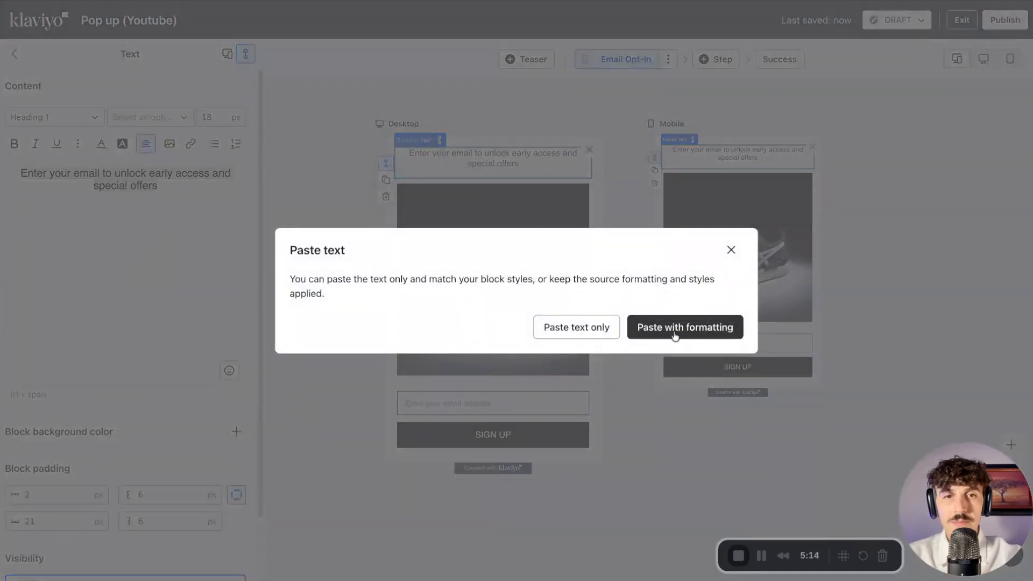
left_click(674, 334)
- Format the whole headline in Poppins-Klaviyo-Hosted Bold 700 at 32 px
key("ctrl+a")
left_click(158, 117)
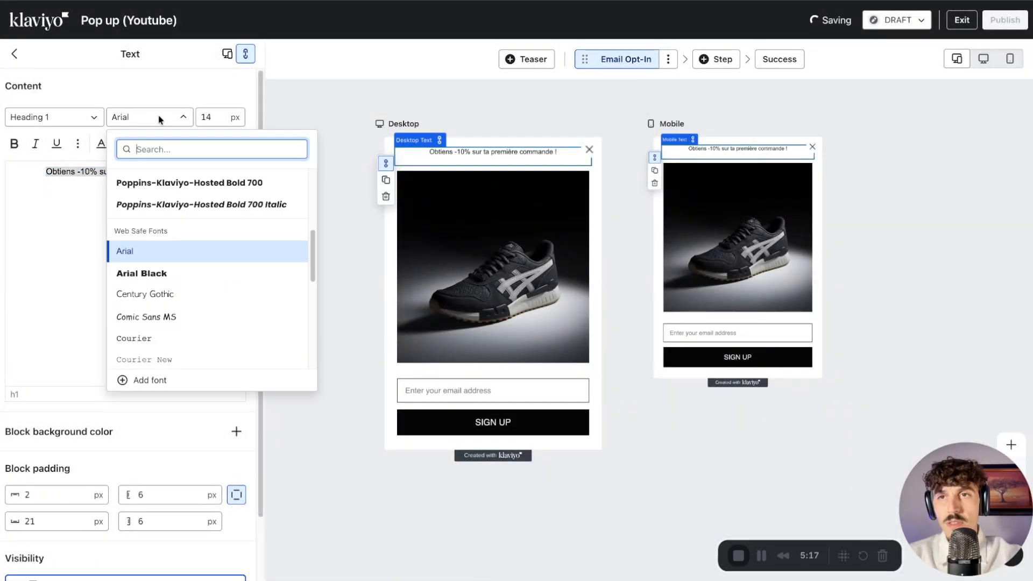
left_click(169, 180)
left_click(149, 174)
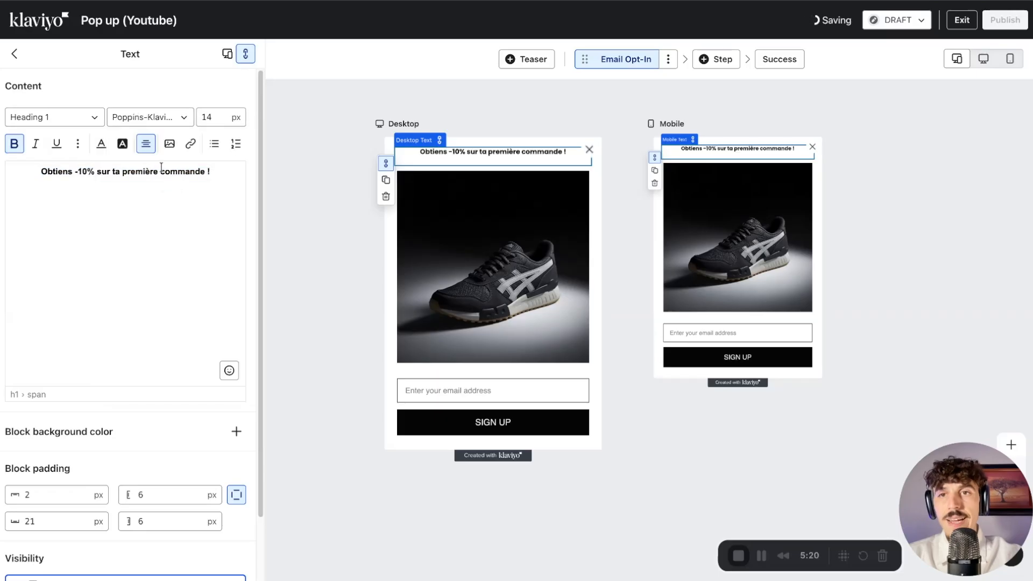
triple_click(170, 173)
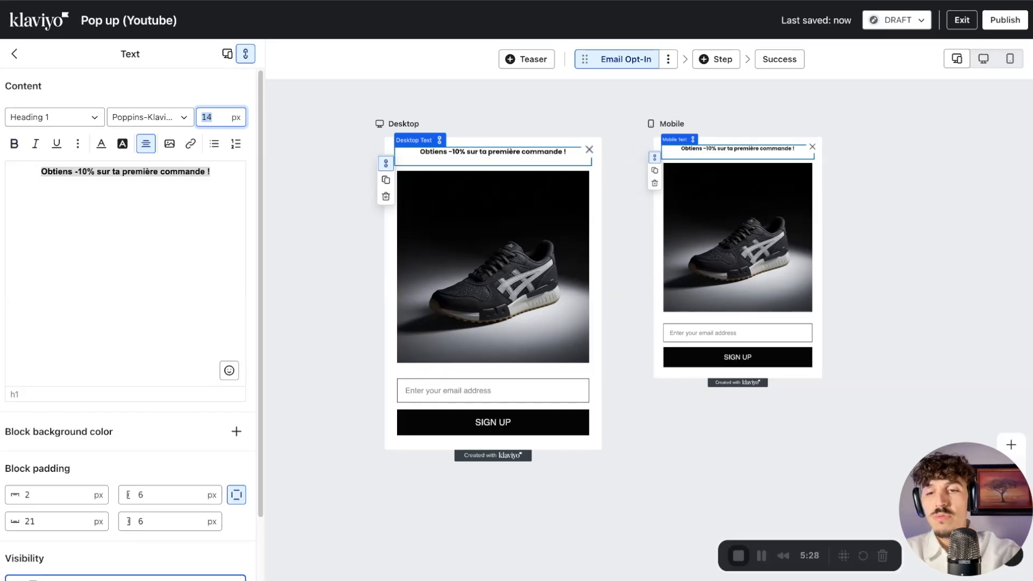
type("32")
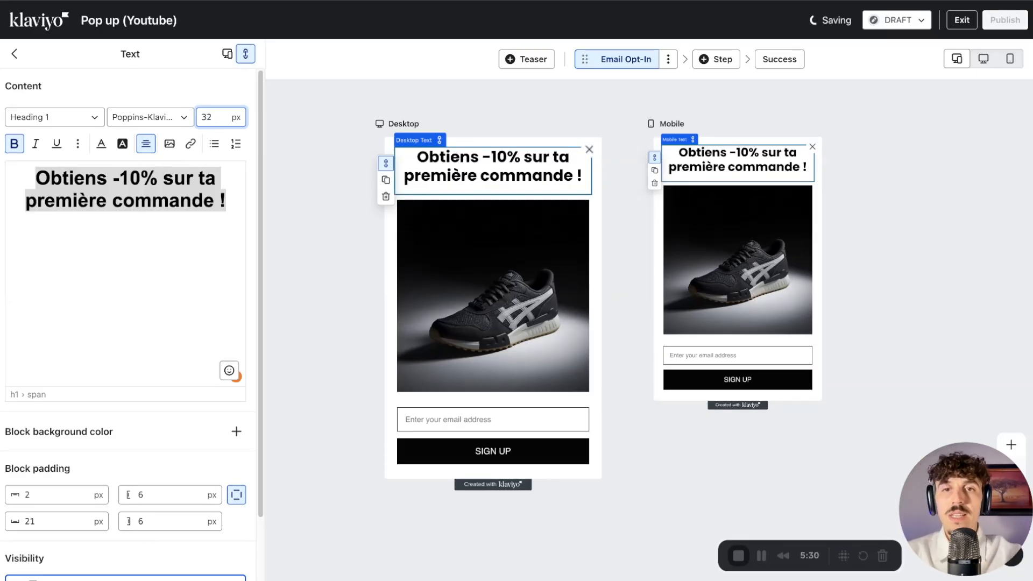
- Set the headline block's bottom padding to 2 px
scroll(147, 470, "down", 3)
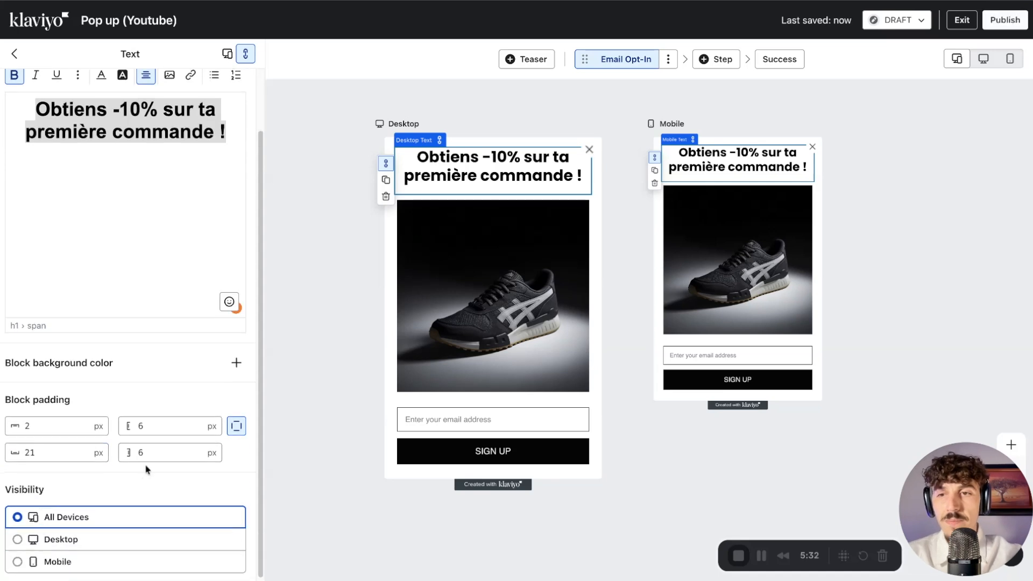
double_click(42, 453)
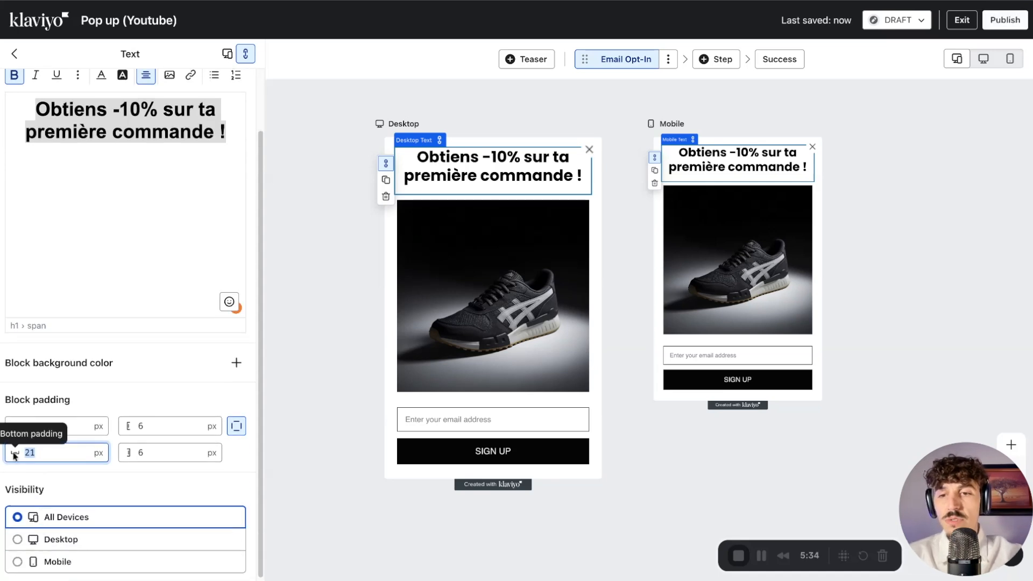
type("2")
left_click(244, 456)
scroll(244, 456, "up", 3)
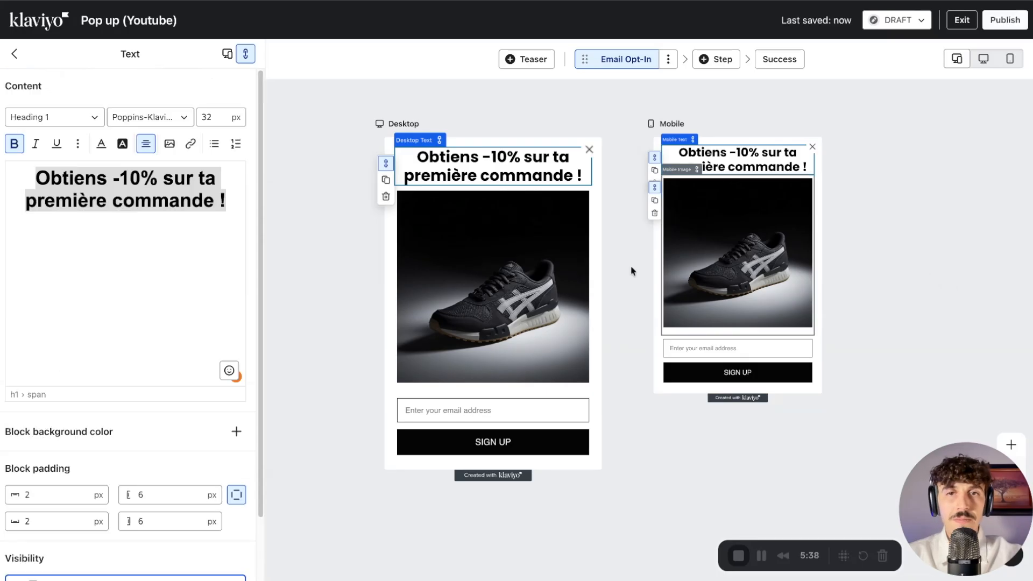
- Look through the form's style settings, compare the desktop and mobile previews, and inspect the headline and image blocks
left_click(467, 304)
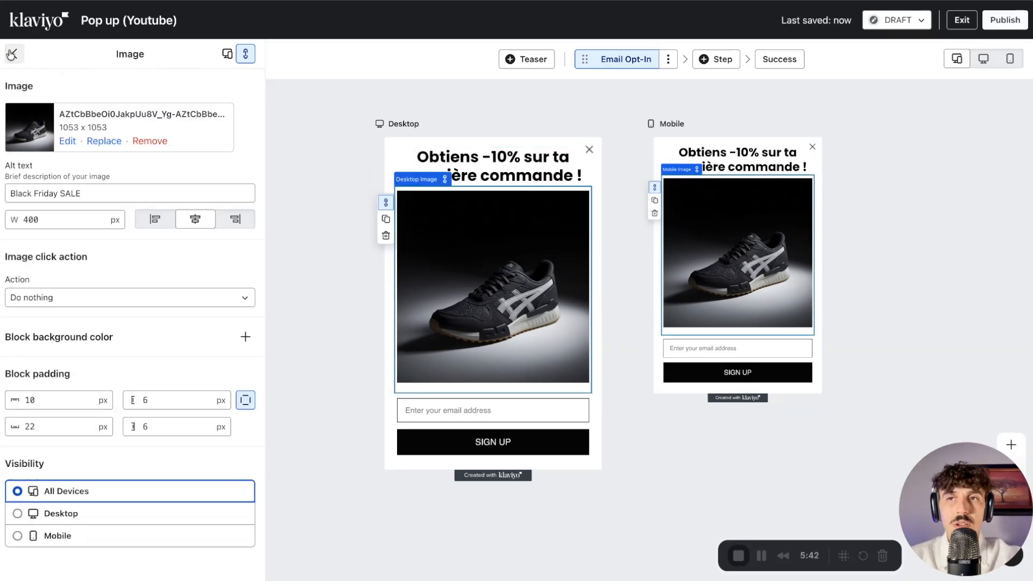
left_click(11, 54)
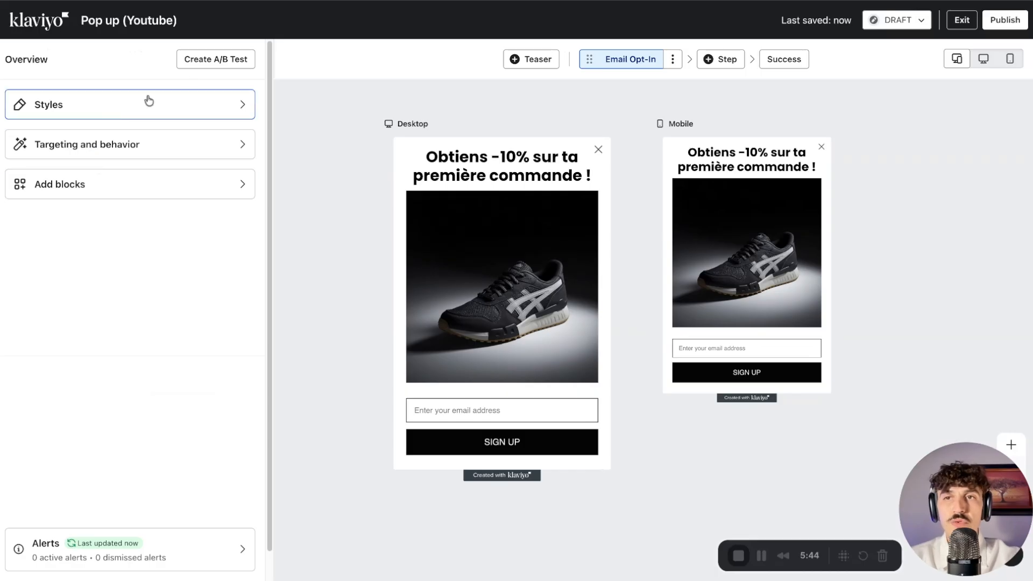
left_click(84, 108)
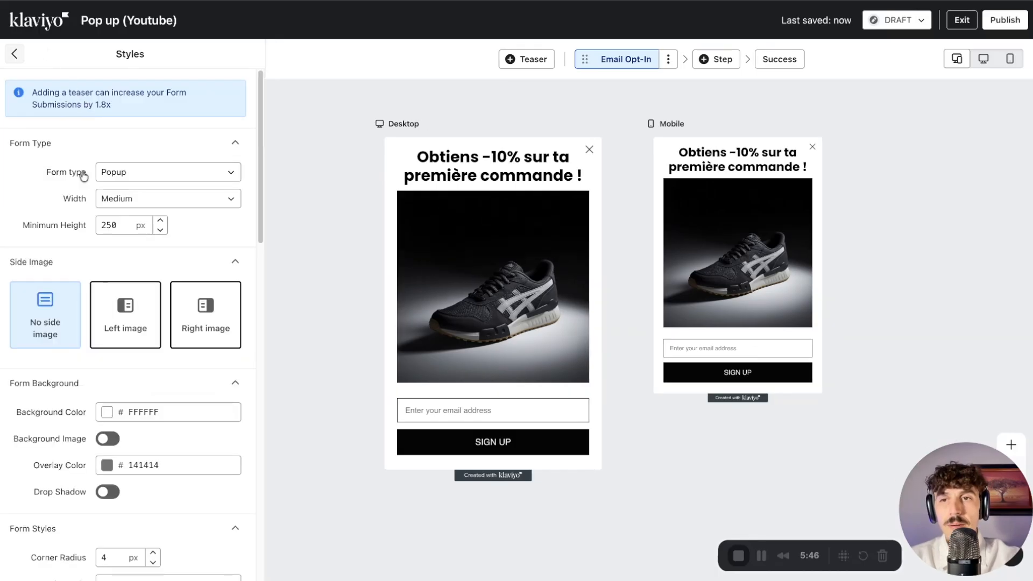
scroll(54, 130, "down", 20)
scroll(14, 122, "up", 20)
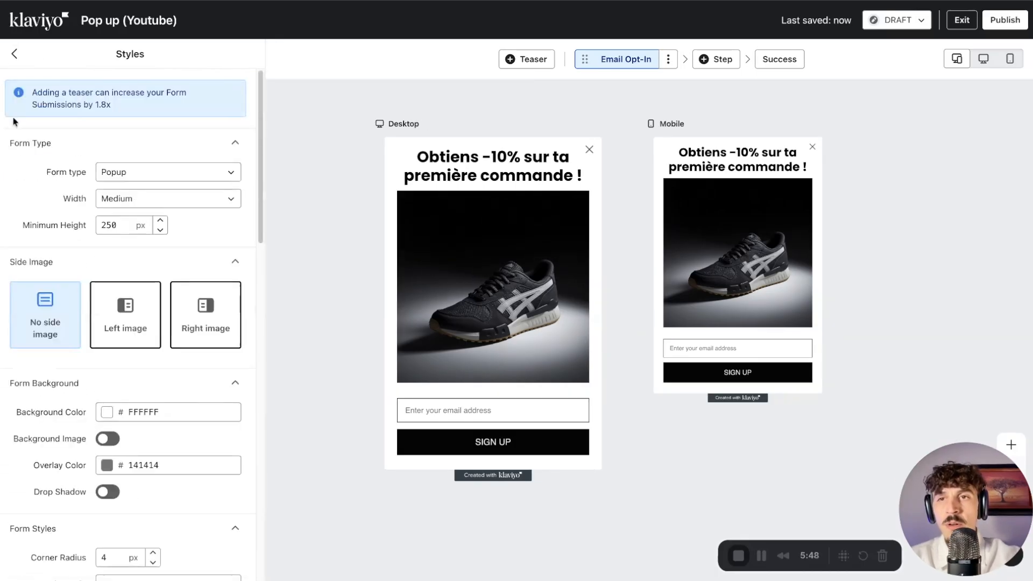
left_click(16, 55)
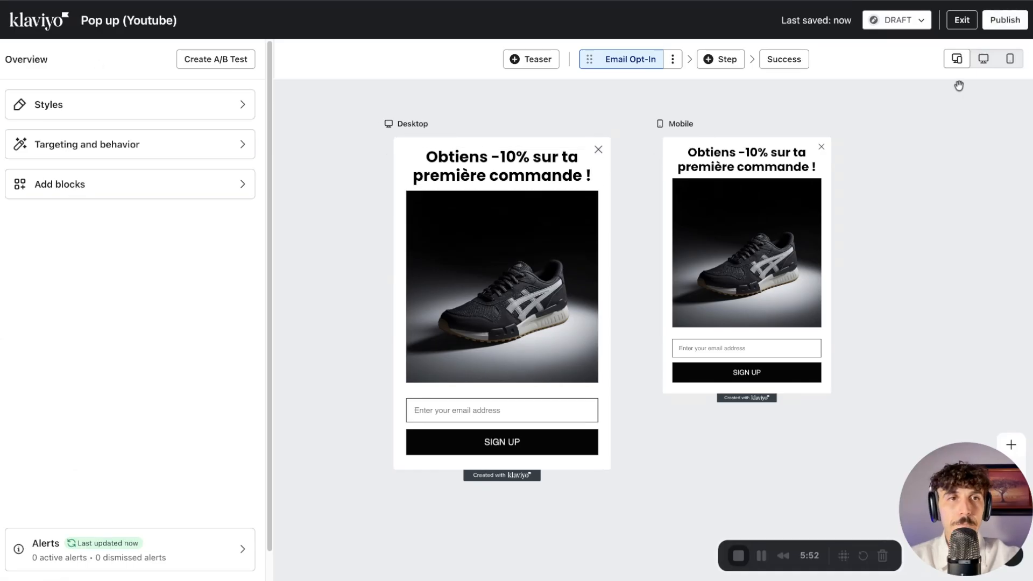
left_click(990, 64)
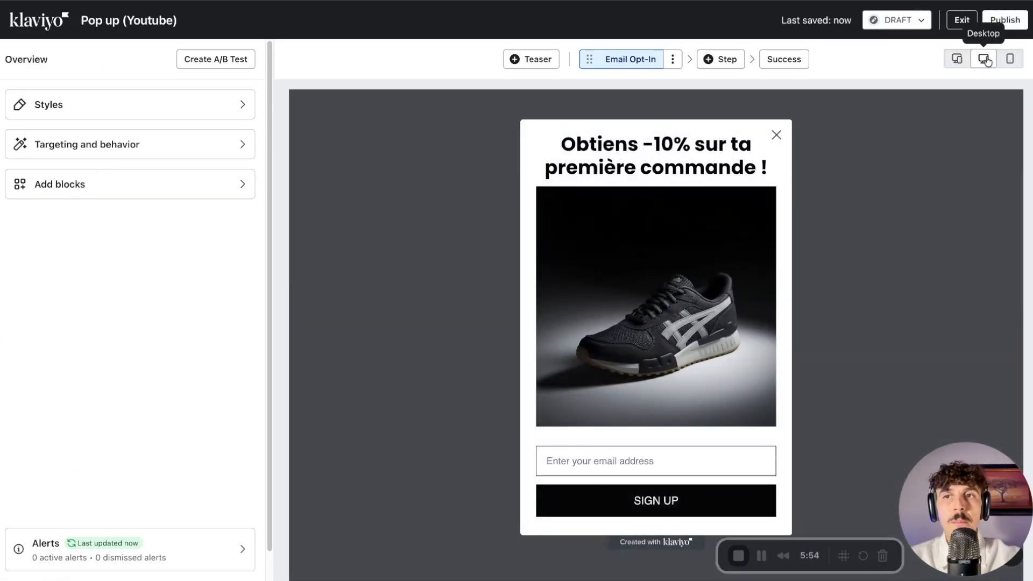
left_click(956, 59)
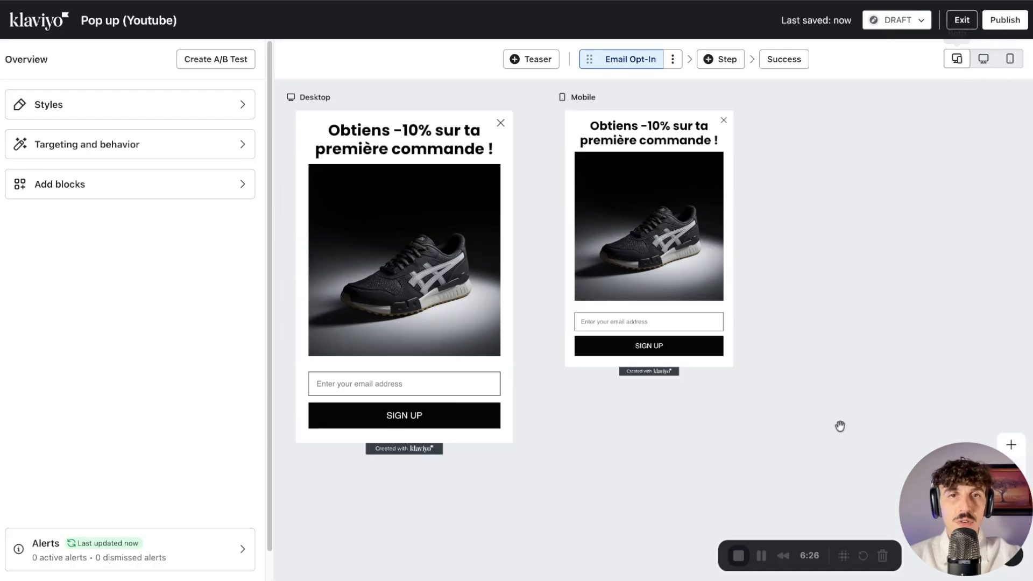
left_click(1010, 58)
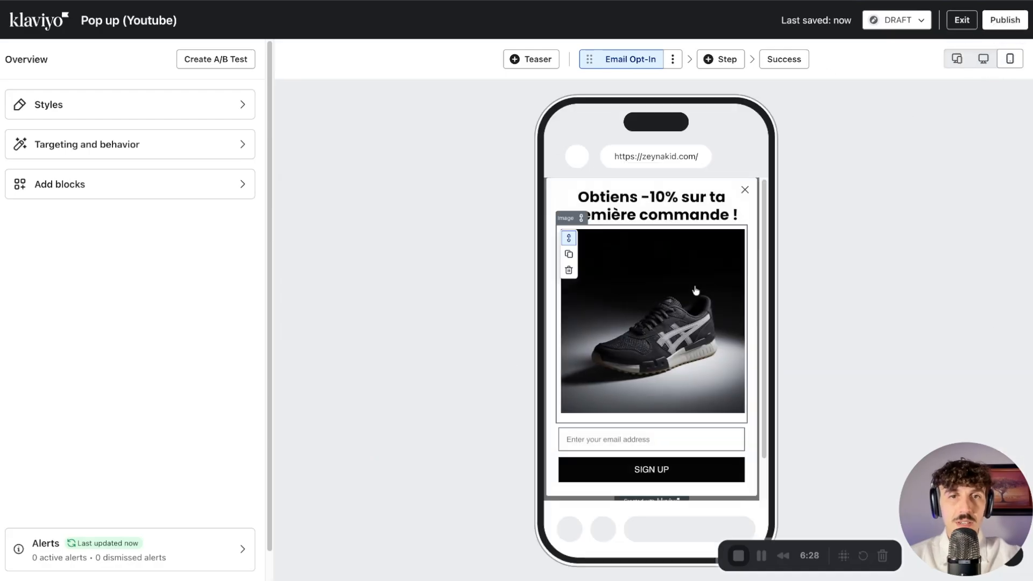
left_click(987, 63)
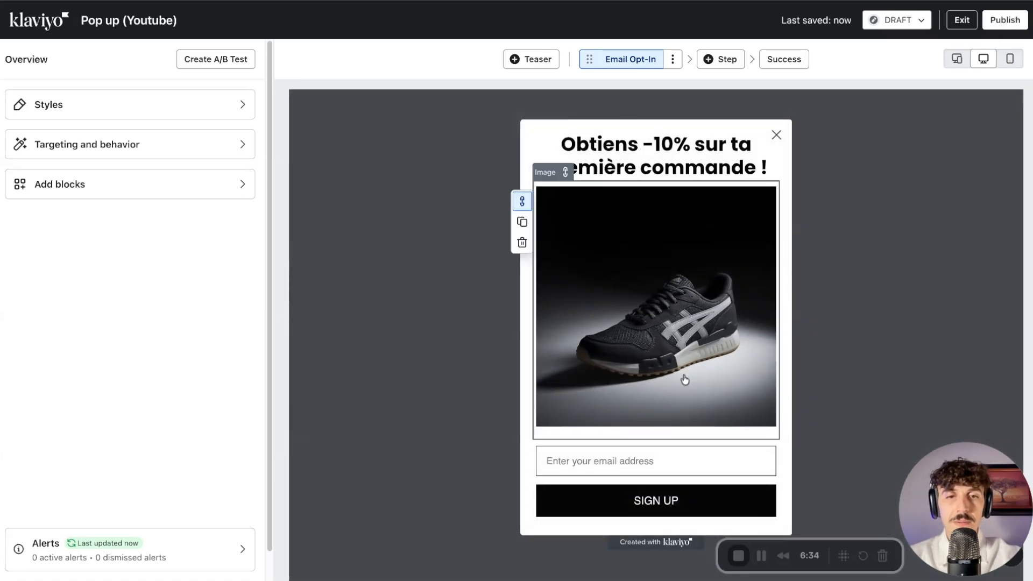
left_click(625, 164)
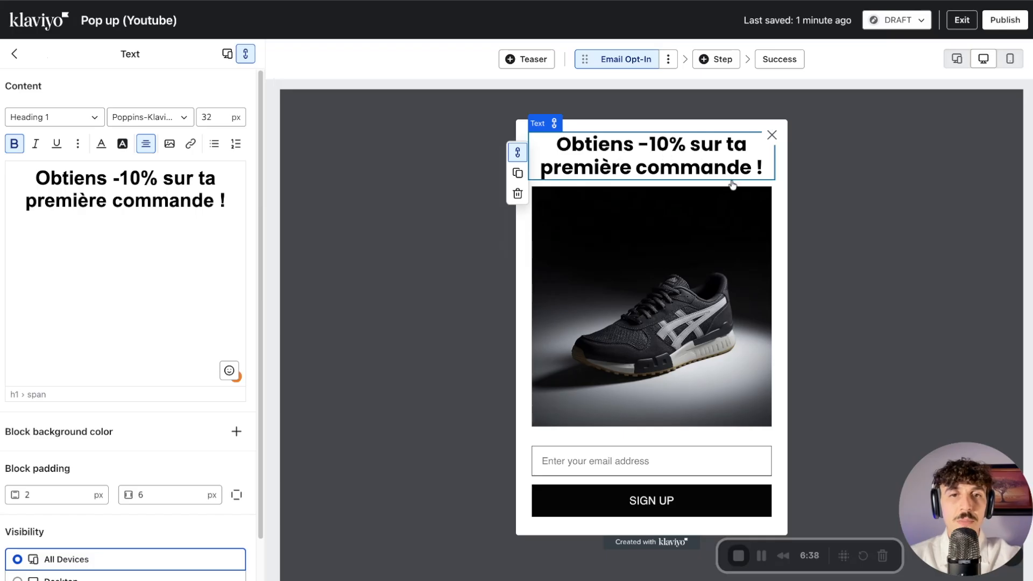
left_click(684, 323)
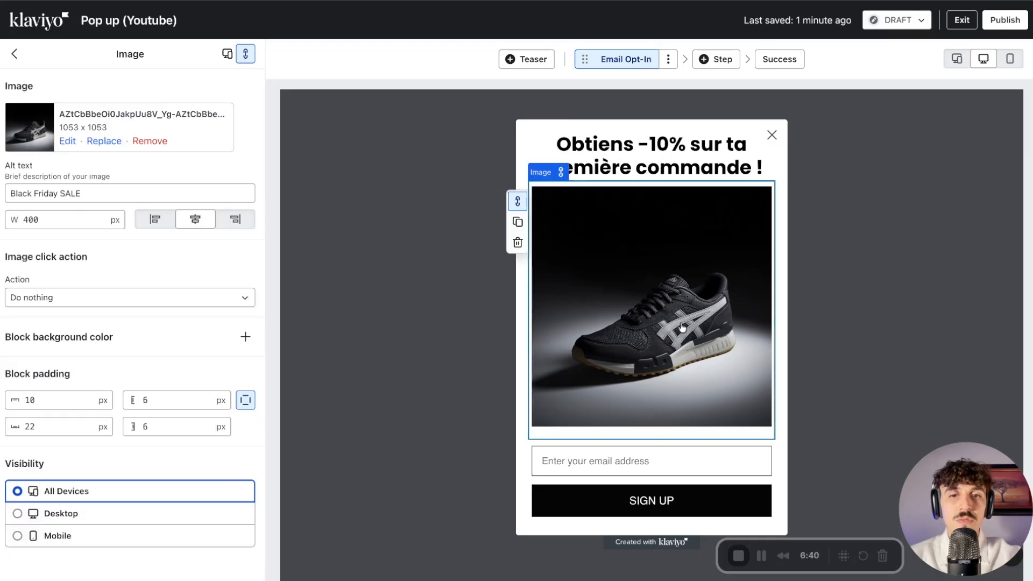
- Take the email box copy from the Miro board and set the Klaviyo email input's placeholder text to "Insère ton email ici"
left_click(453, 1)
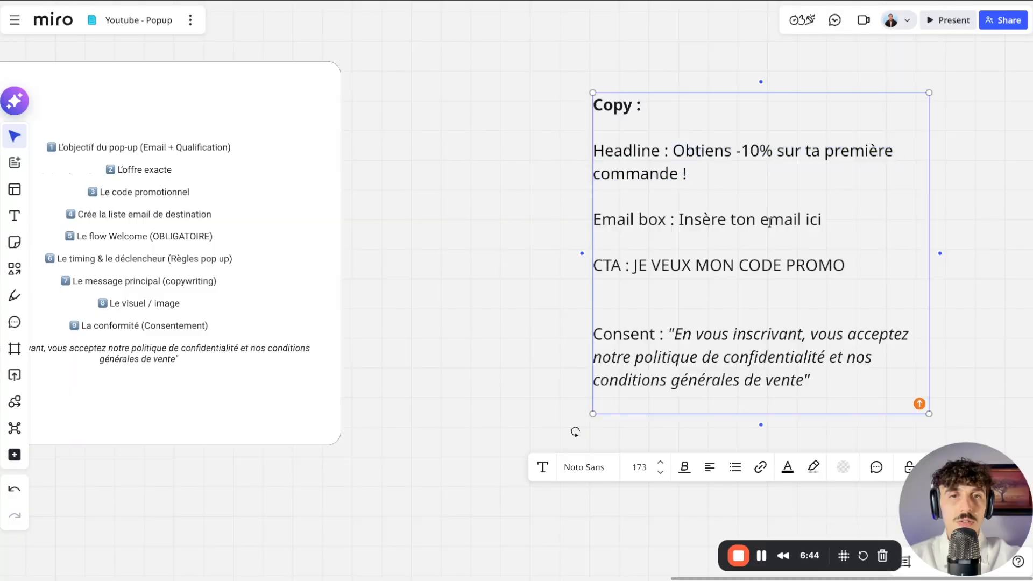
left_click_drag(830, 219, 694, 219)
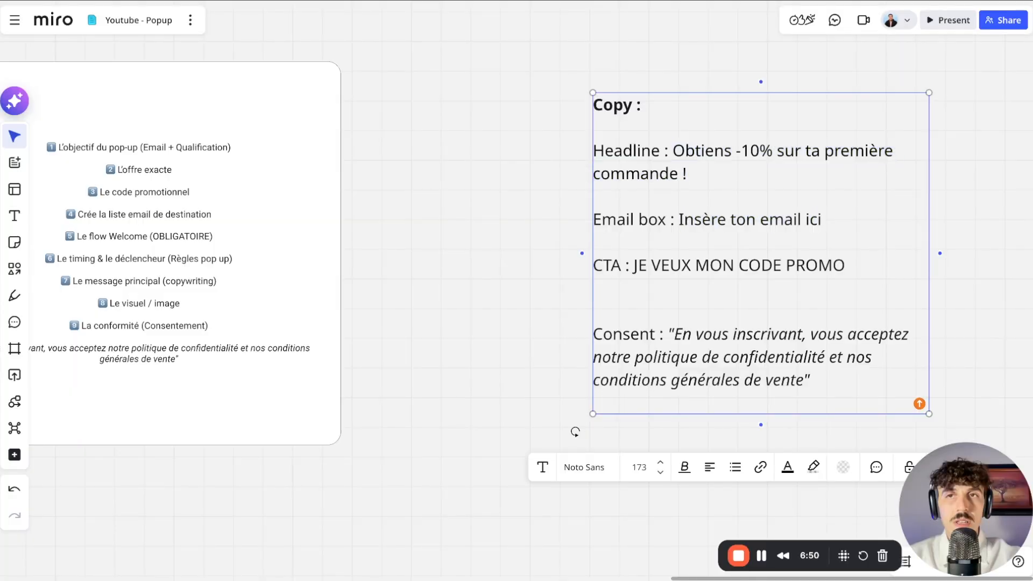
key("ctrl+Tab")
left_click(639, 460)
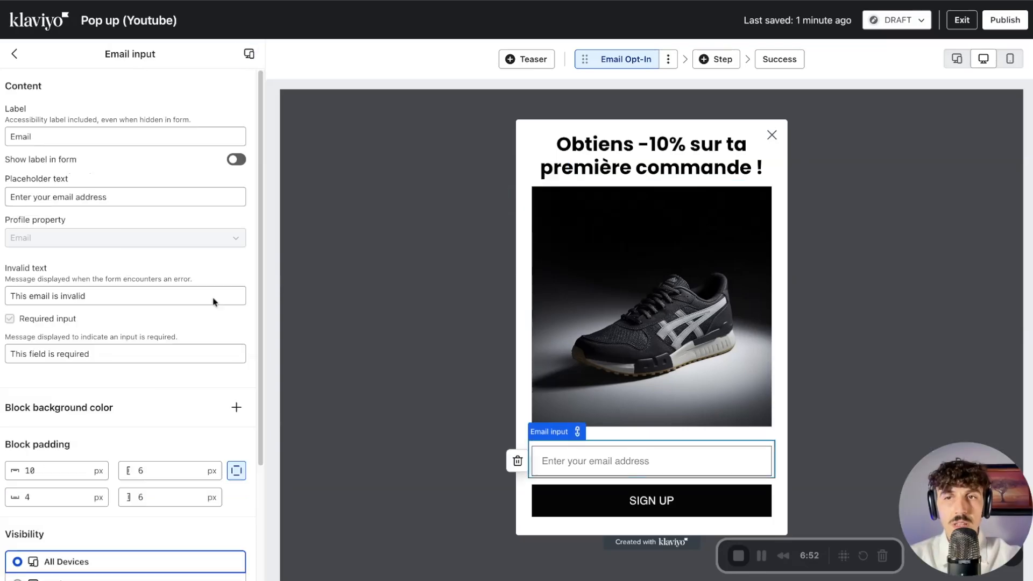
triple_click(97, 197)
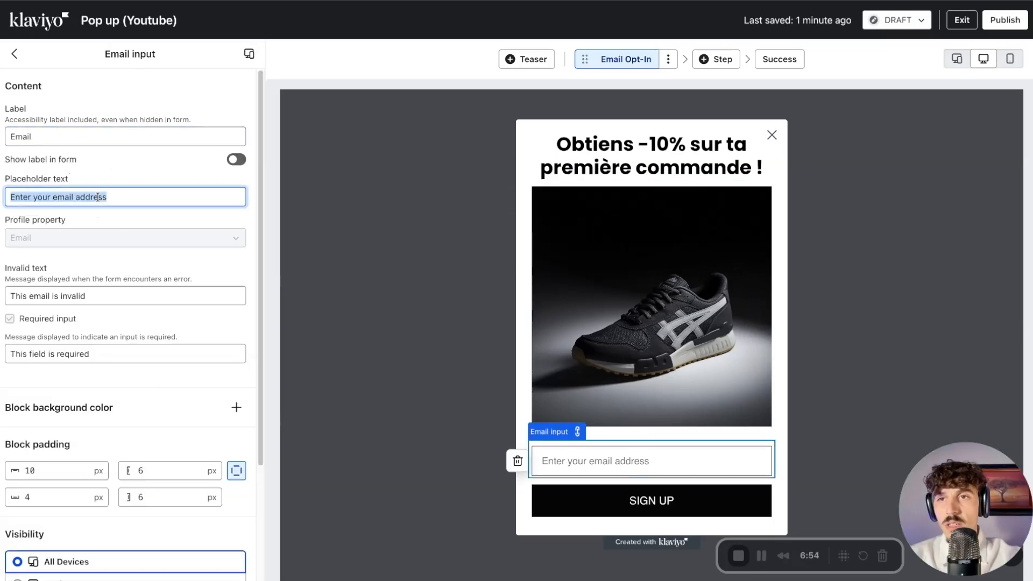
type("Insère ton email ici")
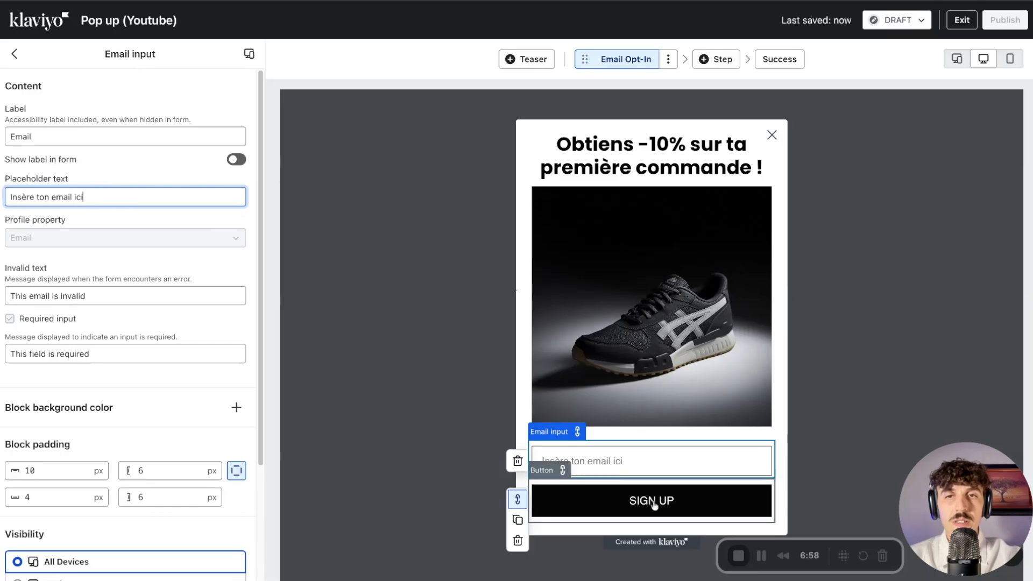
- Copy the CTA "JE VEUX MON CODE PROMO" from the Miro board and paste it as the Klaviyo submit button's text
left_click(654, 504)
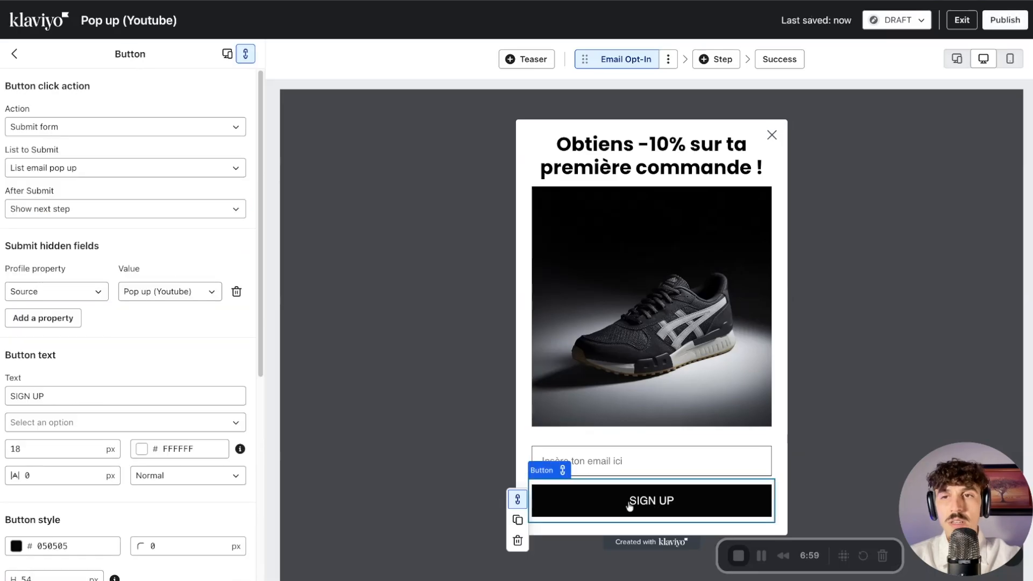
left_click(333, 0)
key("ctrl+shift+Left")
key("ctrl+shift+Left")
key("ctrl+shift+Left")
key("ctrl+shift+Left")
key("ctrl+shift+Left")
key("ctrl+c")
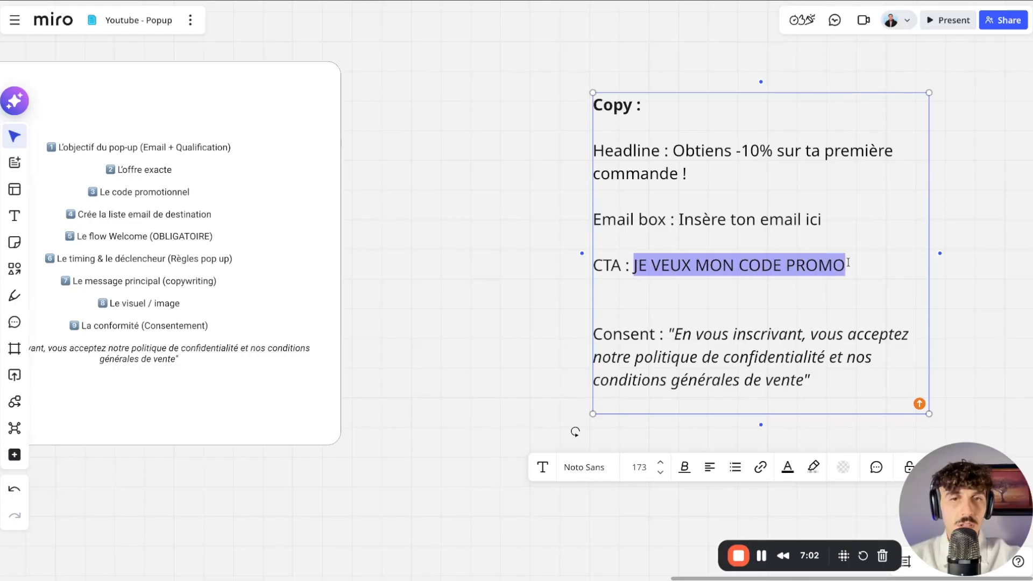
left_click(425, 3)
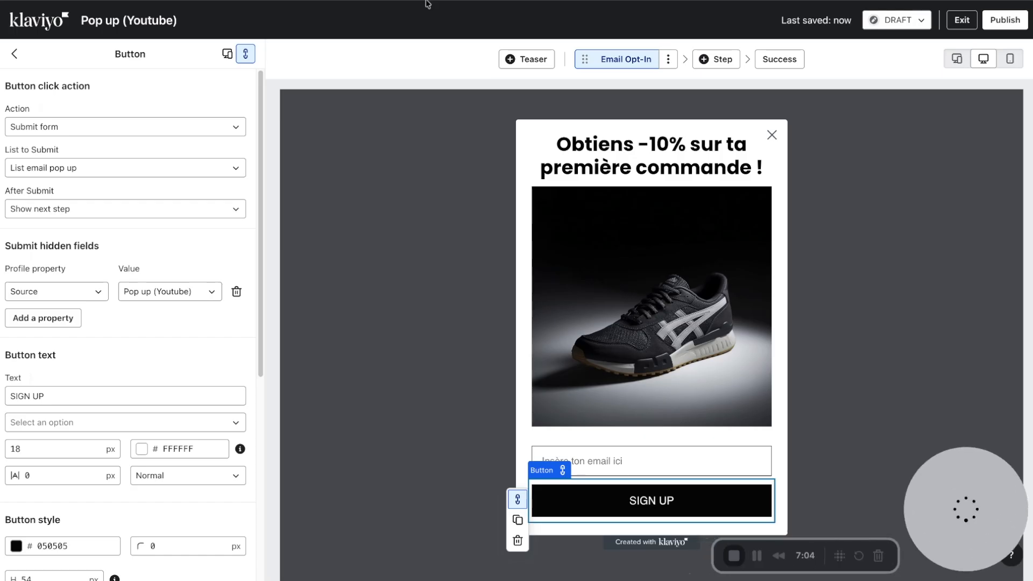
scroll(75, 165, "down", 4)
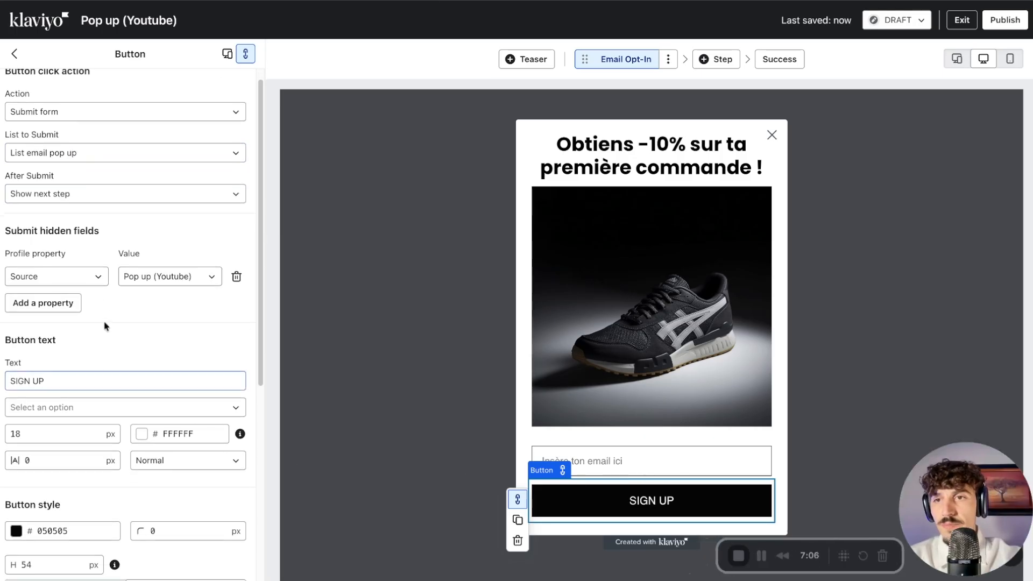
scroll(81, 148, "down", 3)
left_click(61, 213)
key("ctrl+a")
key("ctrl+v")
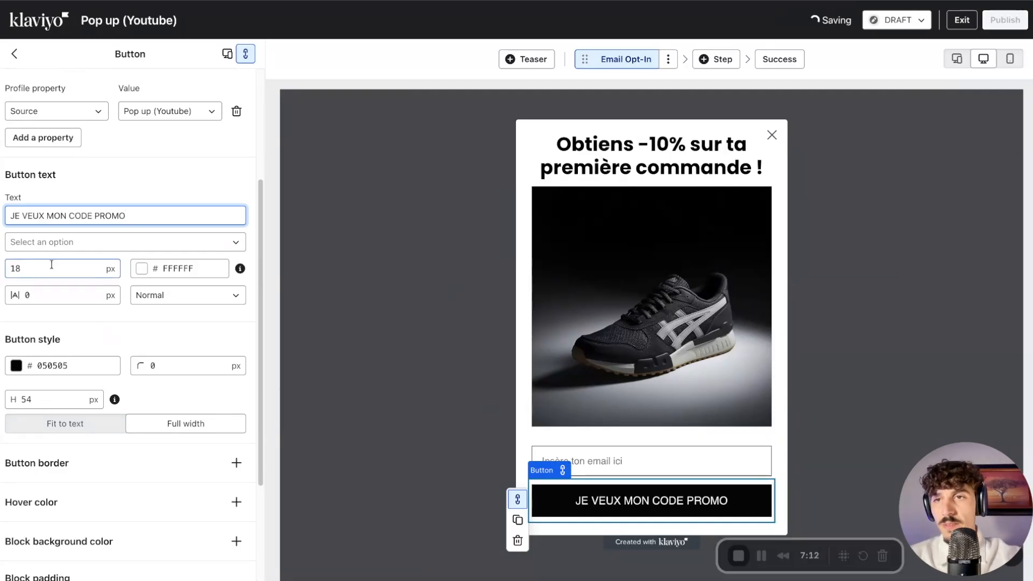
- Set the submit button's text font to Montserrat Normal 400
left_click(81, 243)
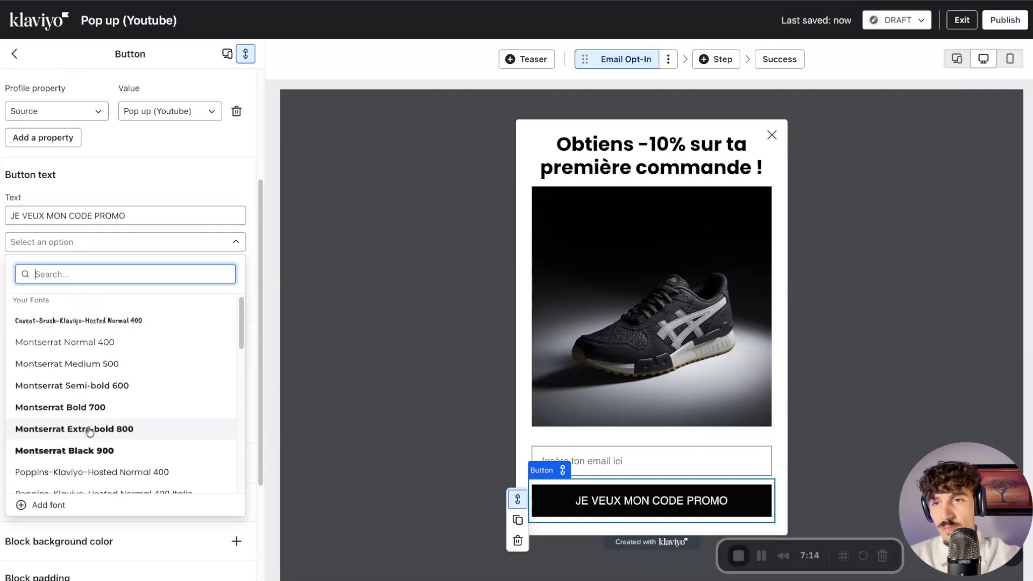
scroll(90, 428, "down", 3)
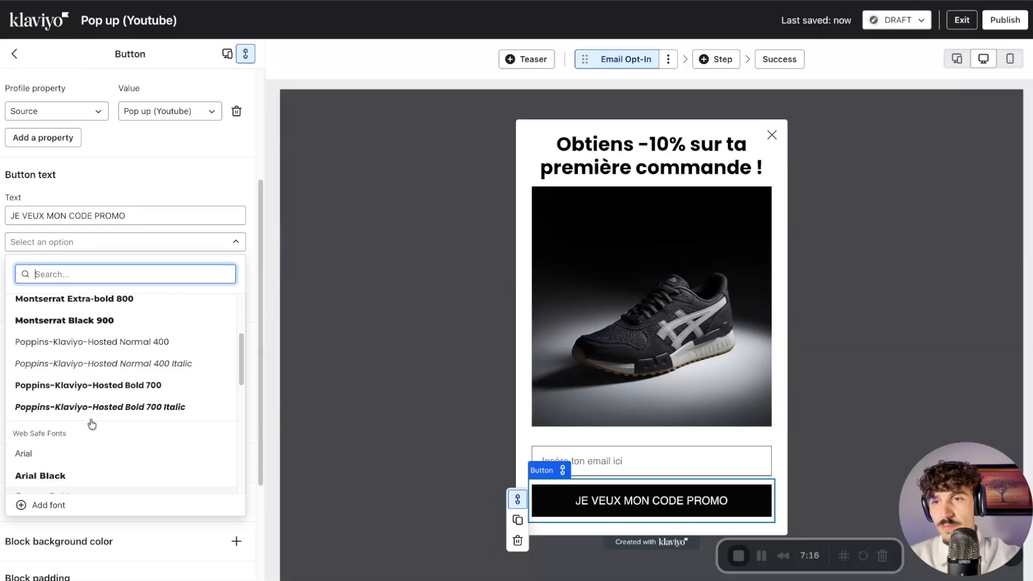
scroll(92, 425, "up", 3)
left_click(86, 350)
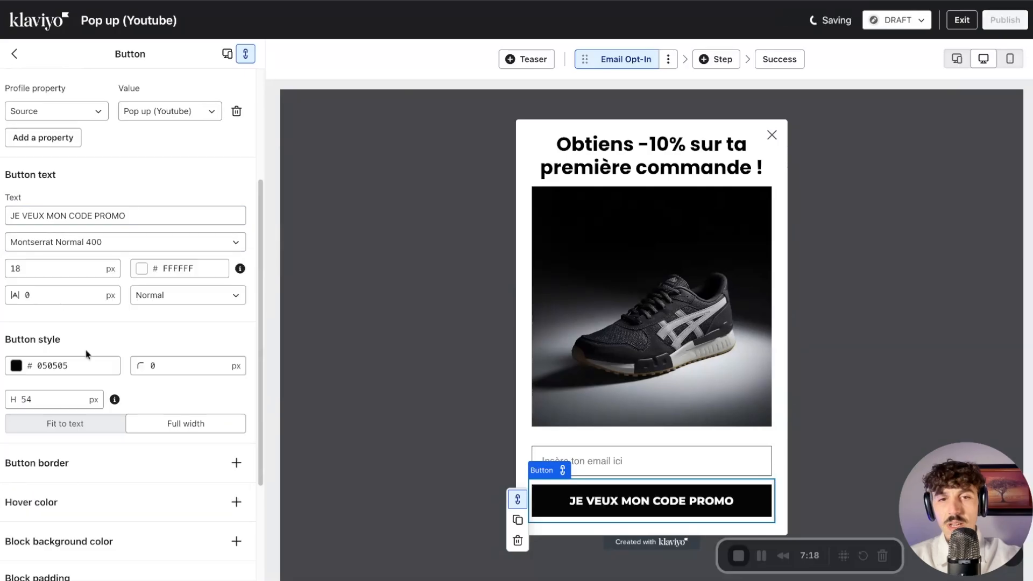
- Check the headline's font and set the submit button's text to the matching Poppins-Klaviyo-Hosted Normal 400
scroll(71, 217, "up", 3)
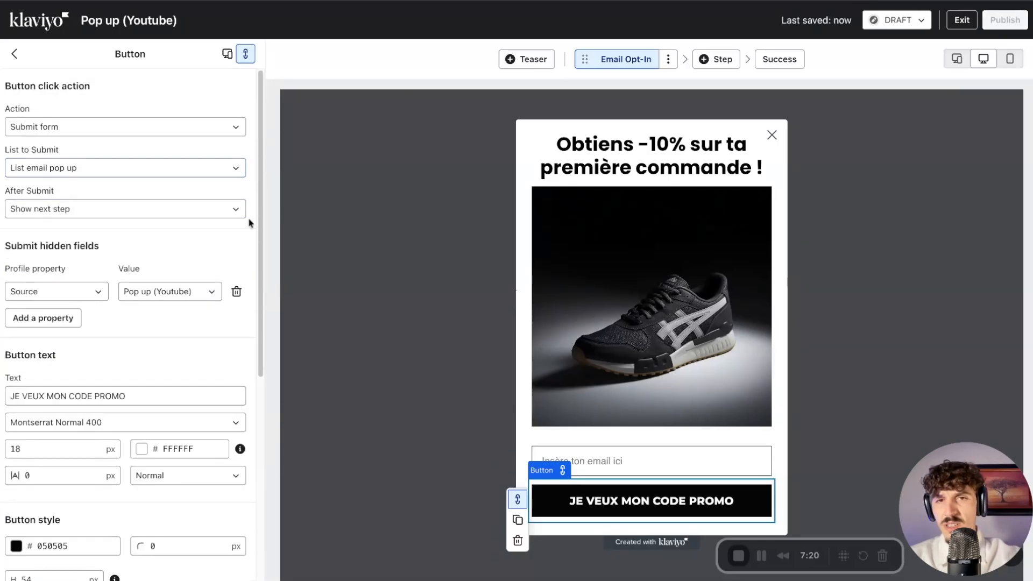
left_click(621, 160)
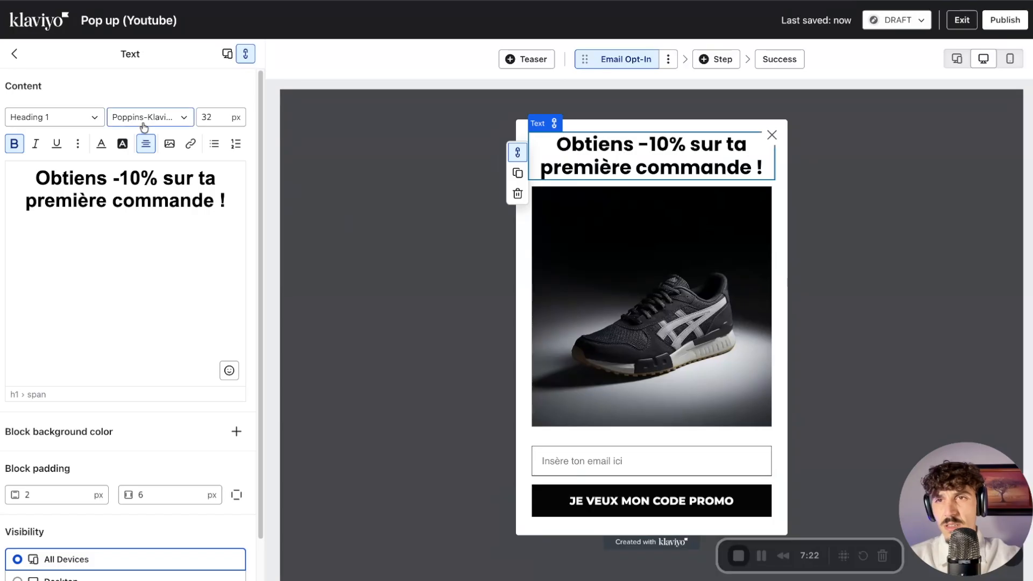
left_click(660, 509)
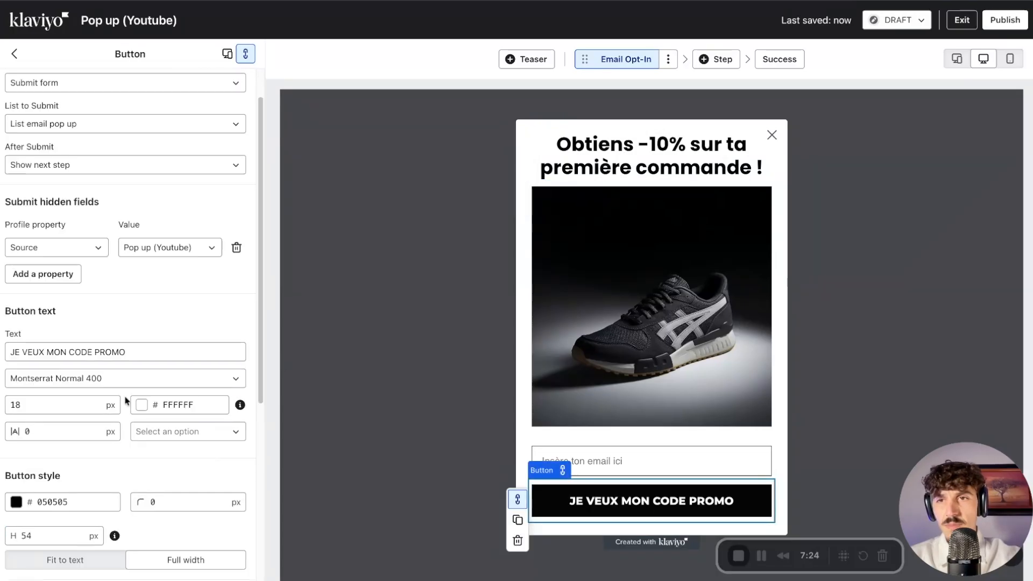
left_click(111, 377)
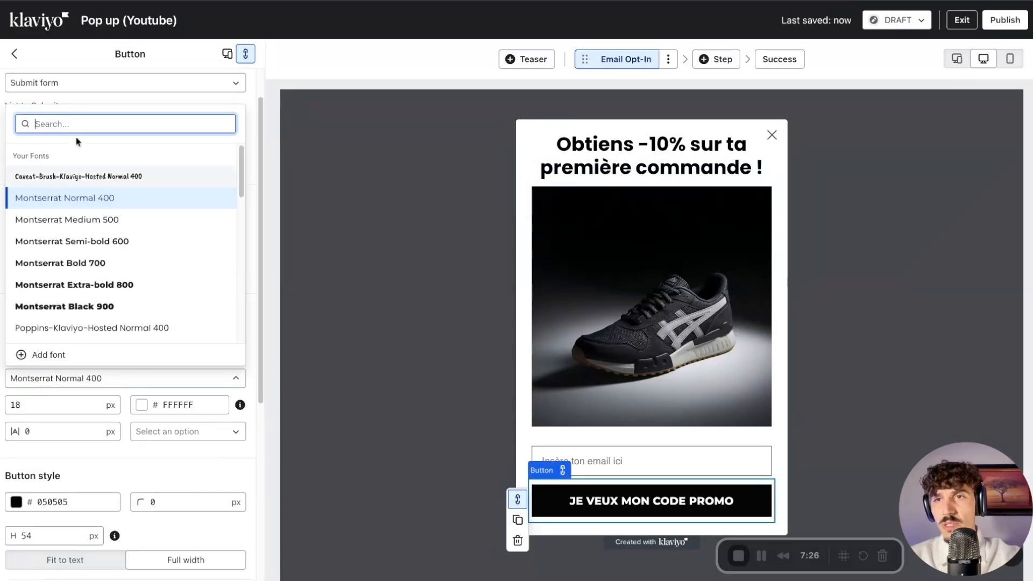
type("po")
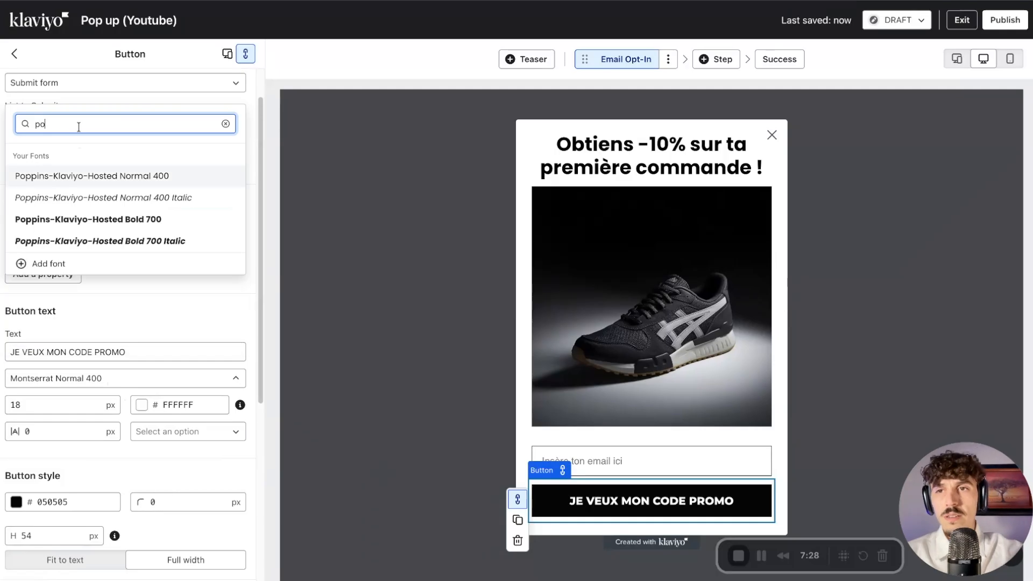
left_click(64, 176)
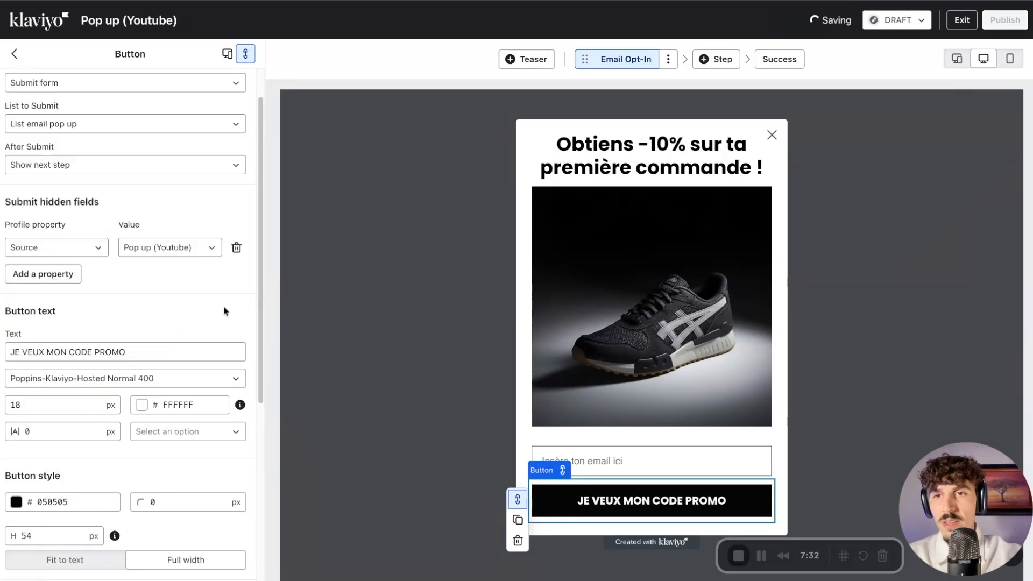
scroll(100, 336, "down", 3)
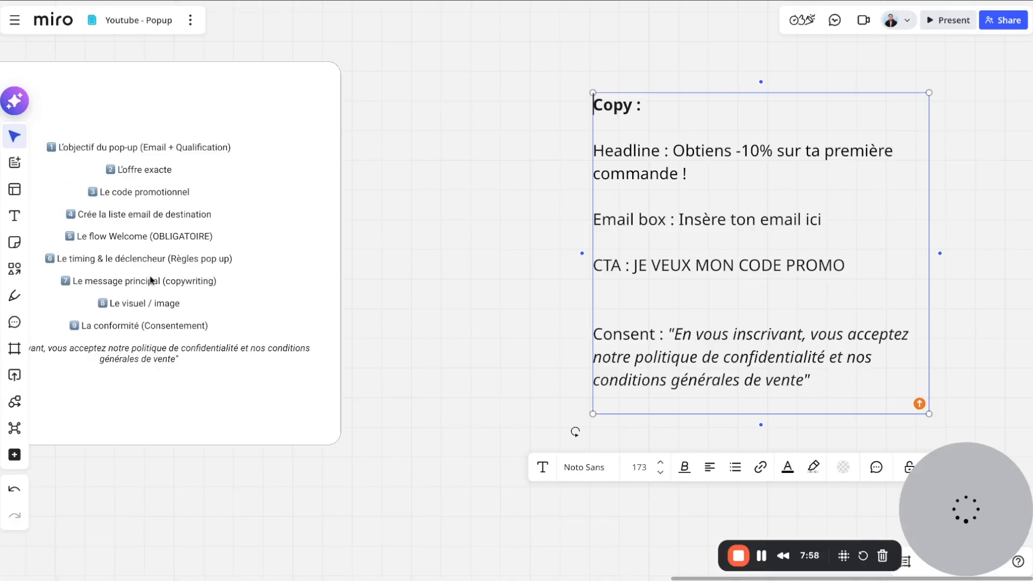
- Check the timing and trigger point on the Miro checklist, and set the Klaviyo form's display timing to "Based on rules"
left_click(81, 273)
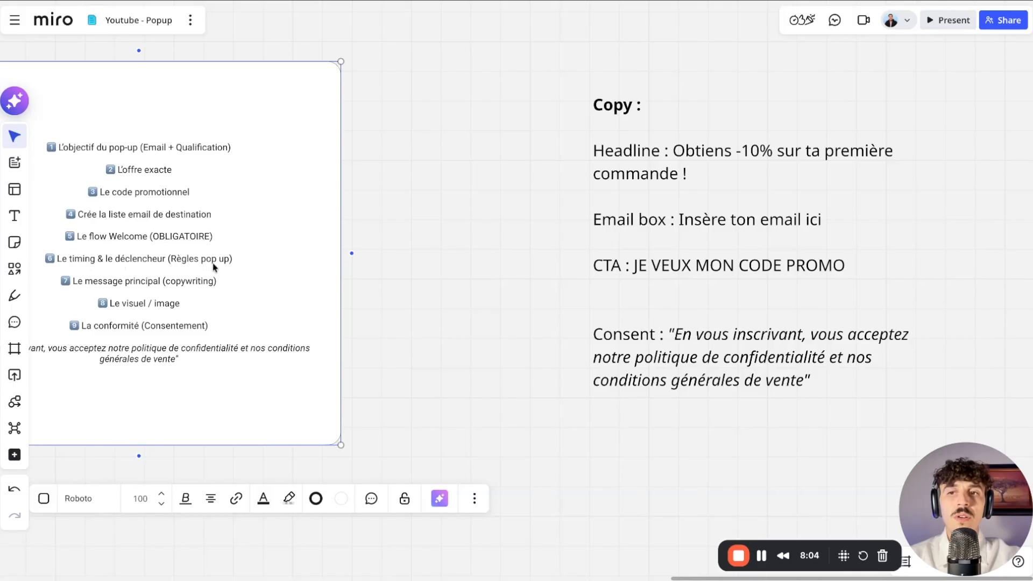
left_click(316, 1)
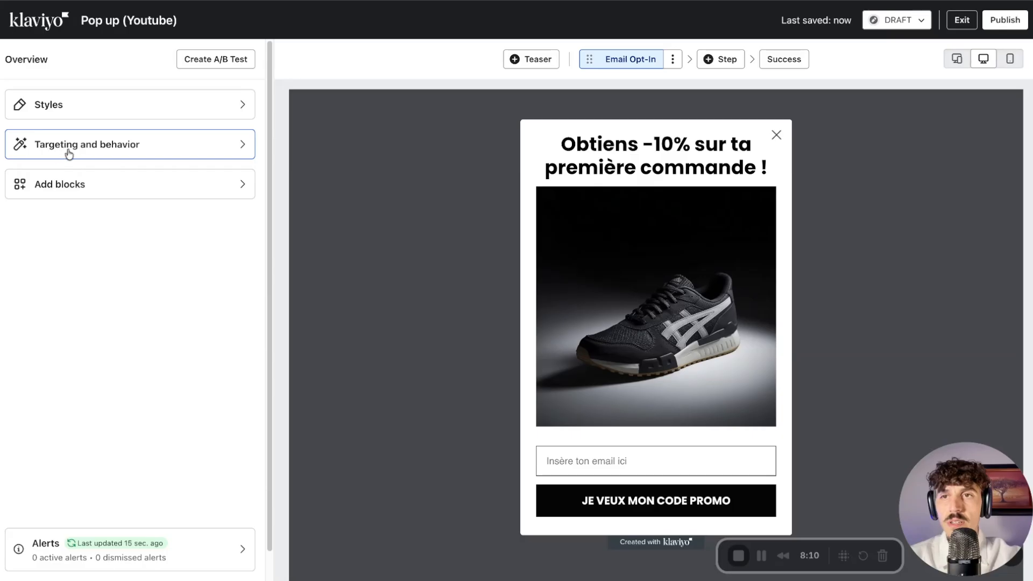
left_click(95, 155)
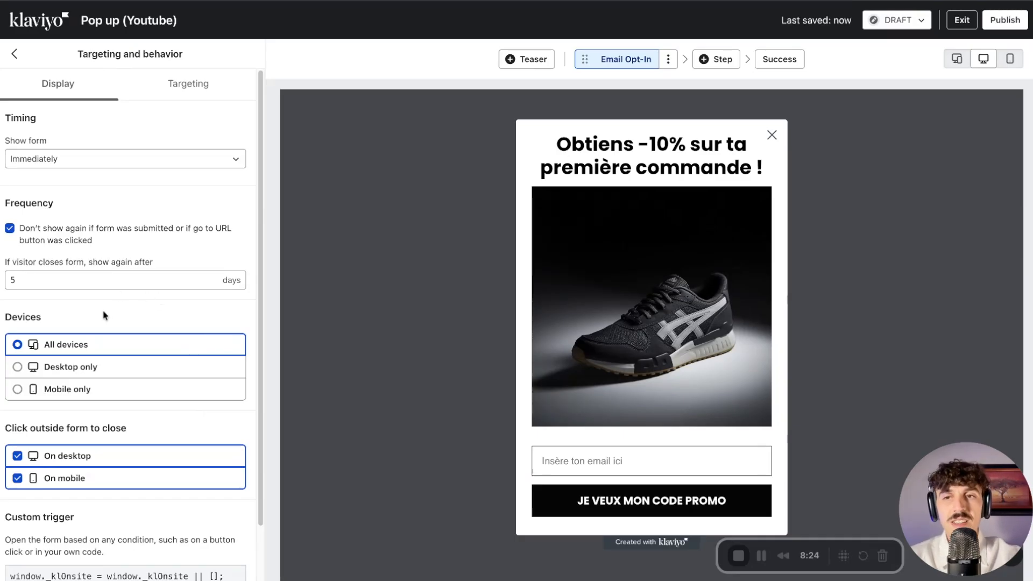
left_click(199, 86)
left_click(61, 89)
left_click(59, 160)
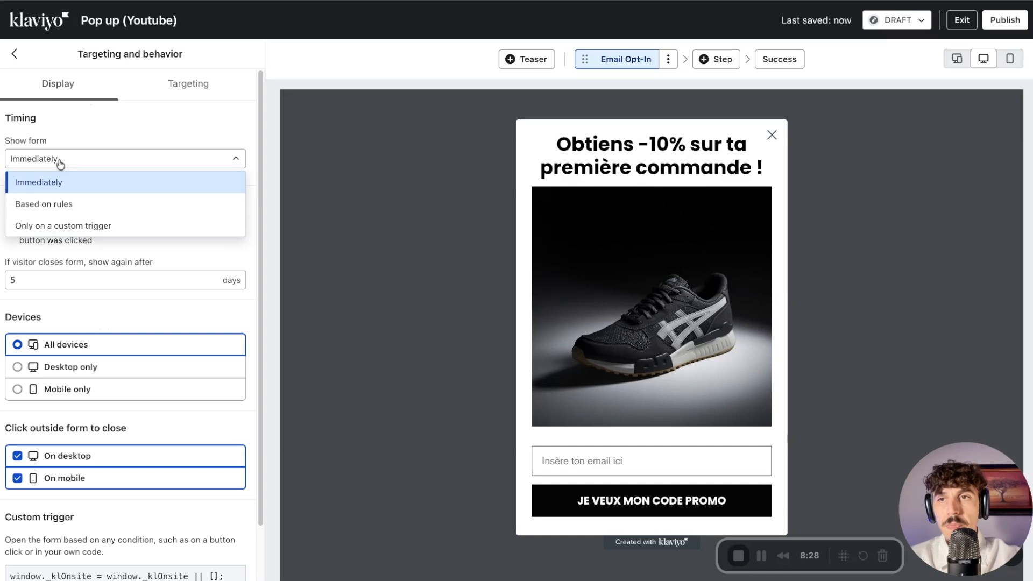
left_click(43, 205)
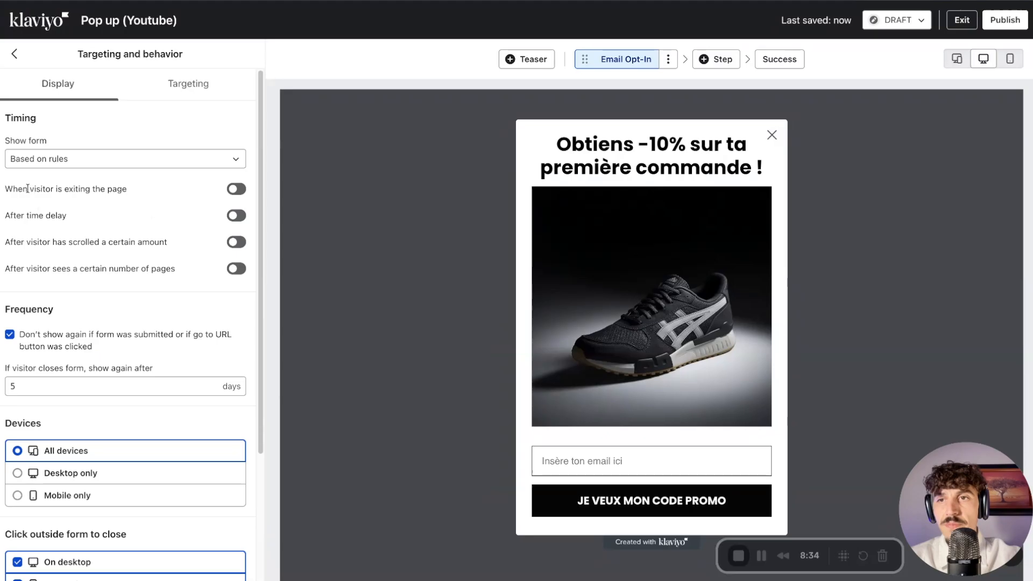
- Enable showing the form when the visitor is exiting the page and after a time delay of 25 seconds
left_click_drag(29, 188, 91, 189)
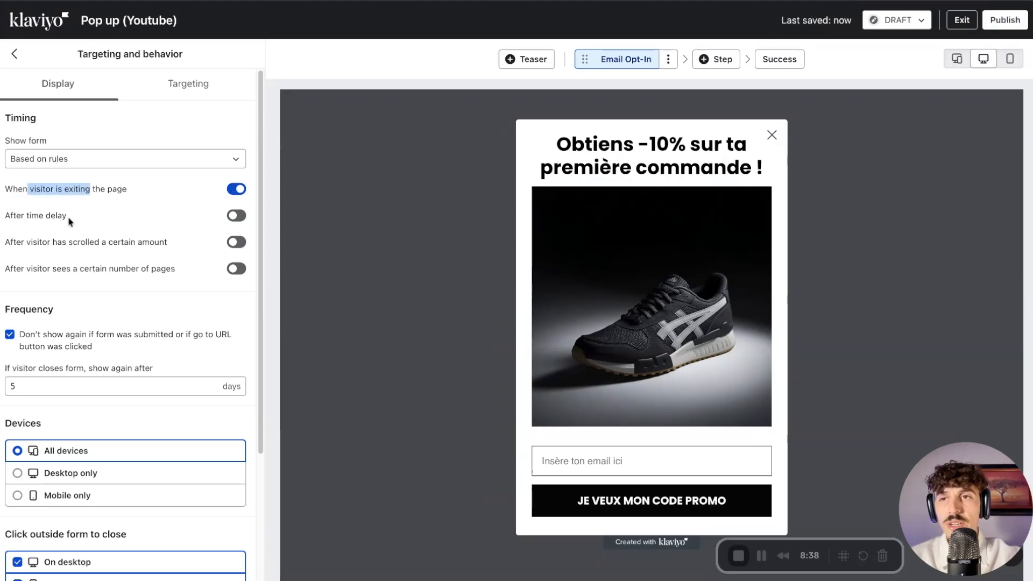
left_click(237, 215)
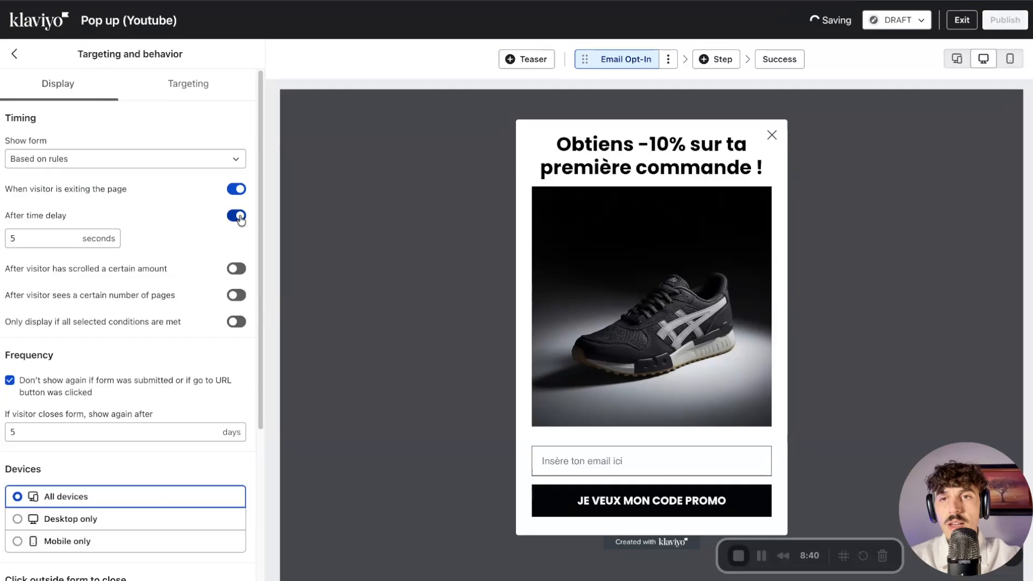
left_click(33, 238)
double_click(32, 237)
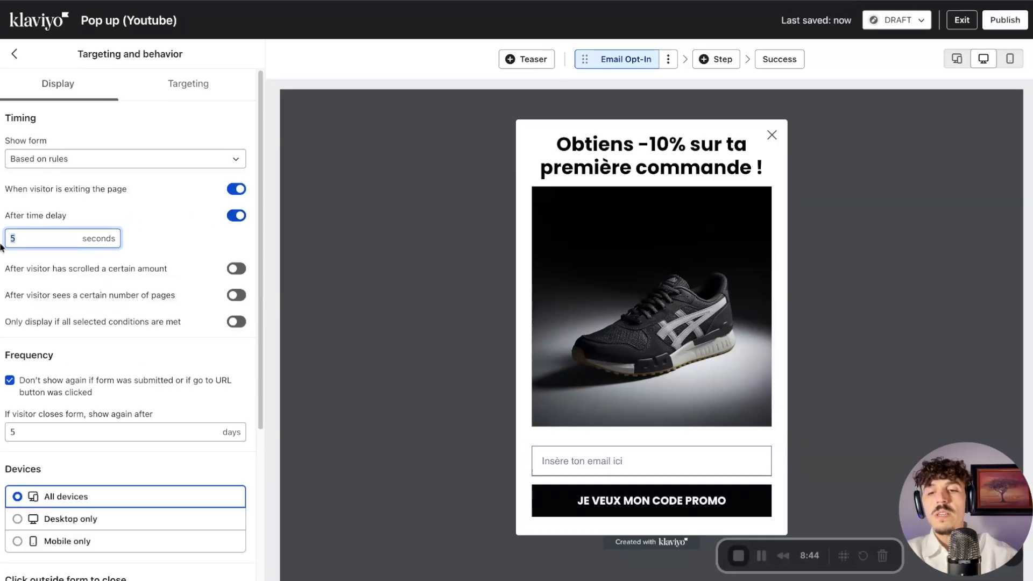
type("2")
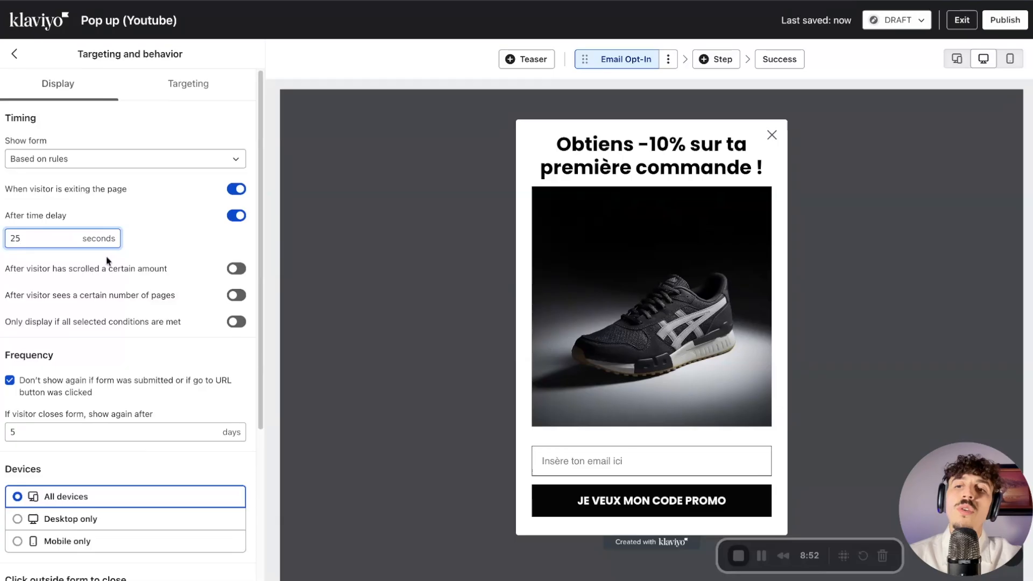
left_click(157, 254)
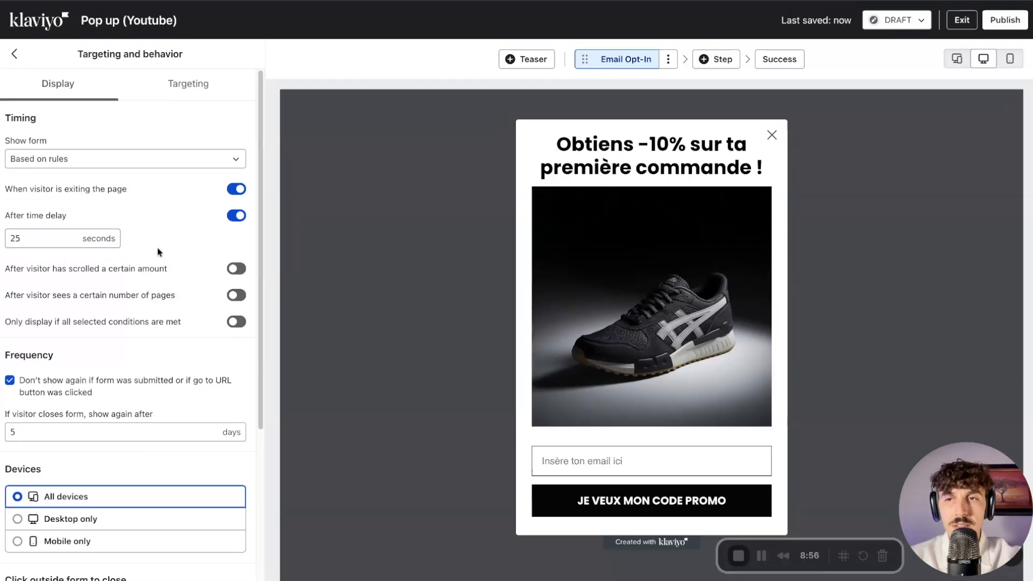
- Enable showing the form after the visitor has scrolled a certain amount, and set it to 70%
scroll(81, 237, "down", 3)
left_click_drag(16, 191, 31, 191)
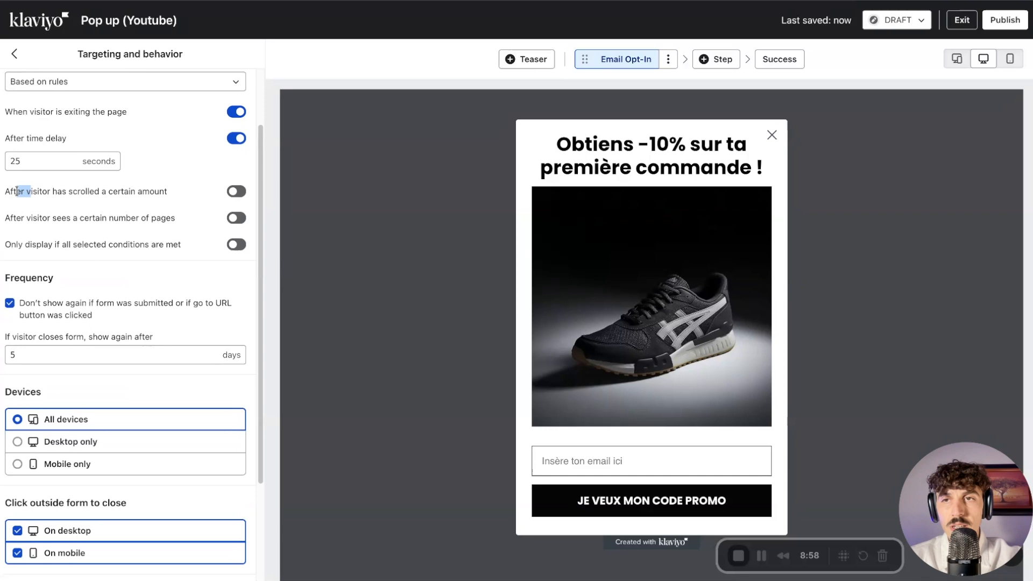
double_click(43, 219)
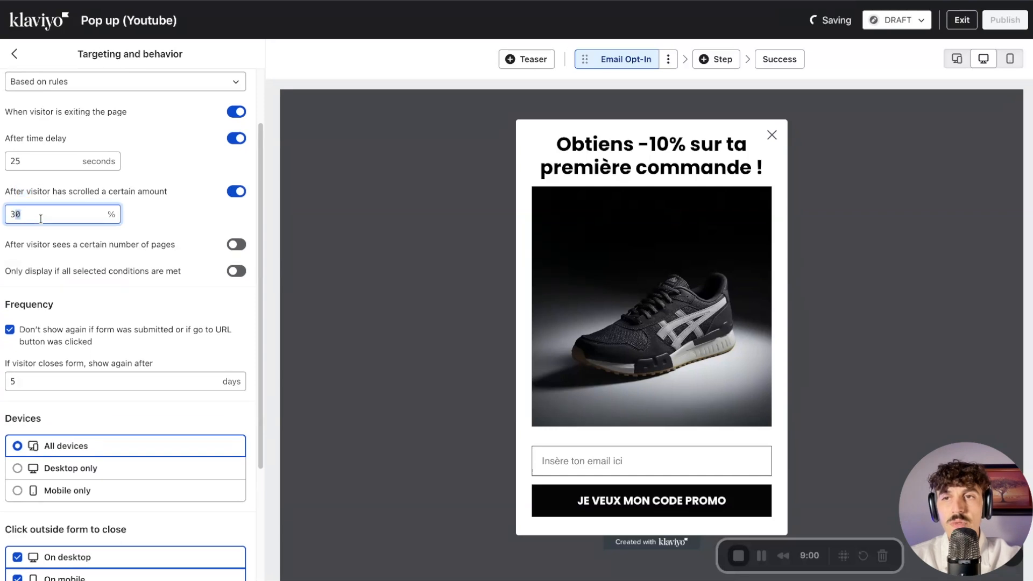
type("70")
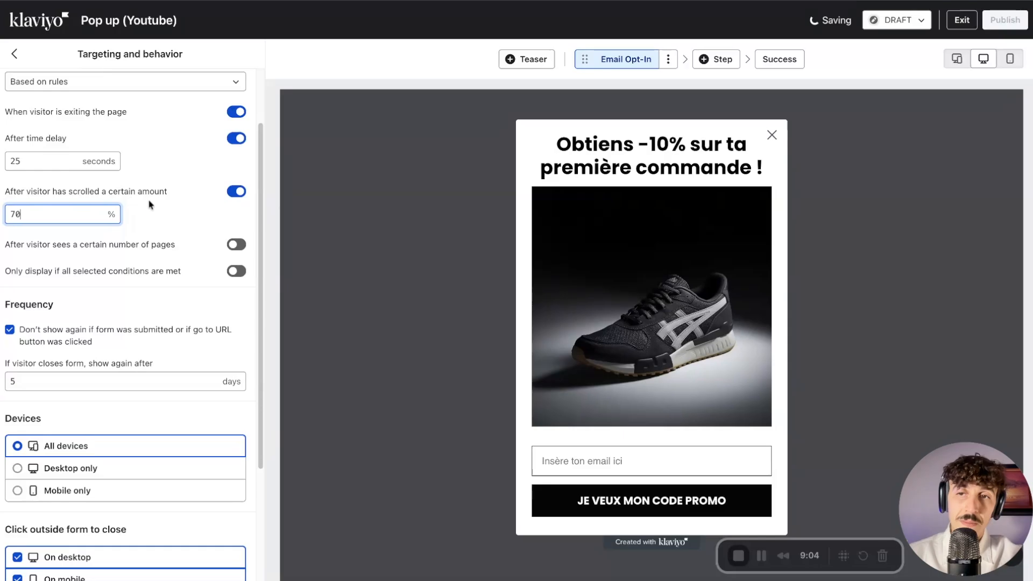
- Try the rule that shows the form after a certain number of pages, and turn it back off
scroll(161, 194, "down", 1)
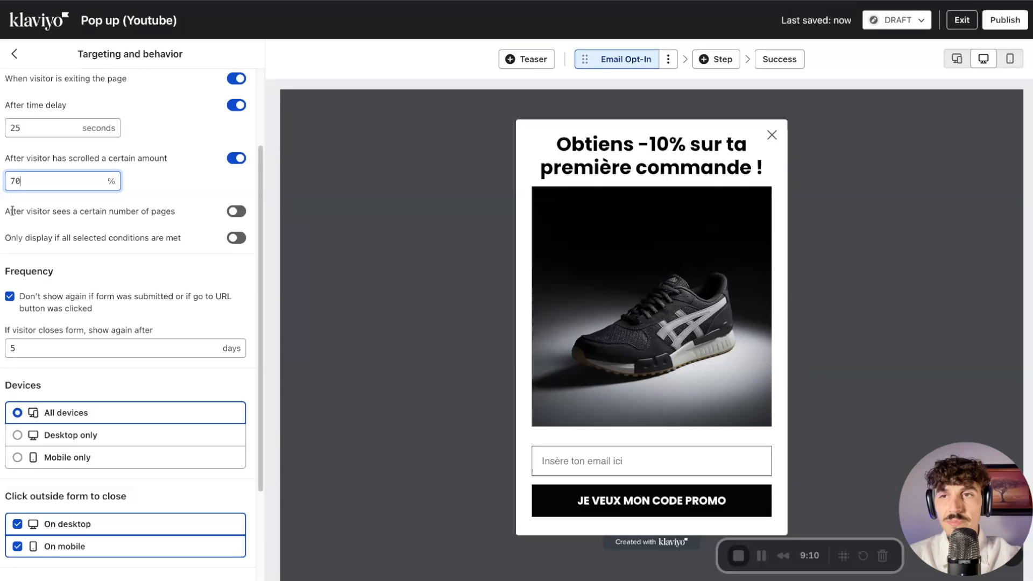
left_click_drag(8, 210, 69, 211)
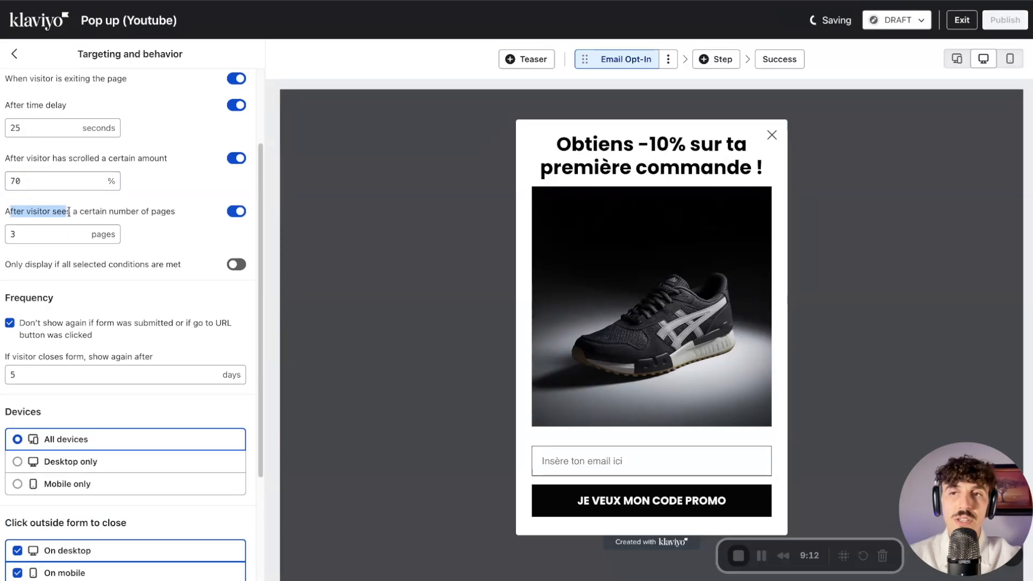
left_click(37, 211)
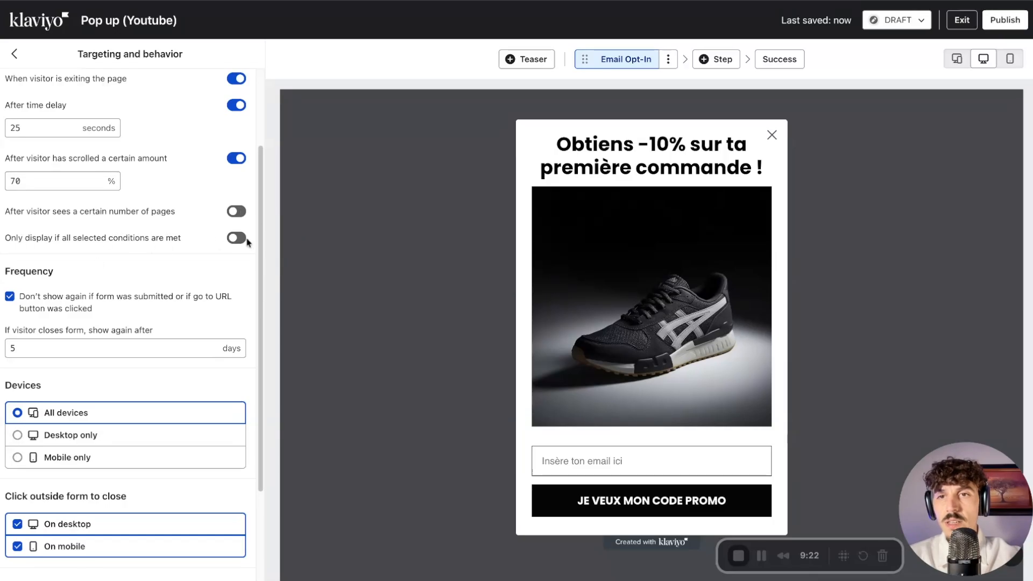
- Toggle the option that stops showing the form after submission off and back on
scroll(150, 269, "down", 2)
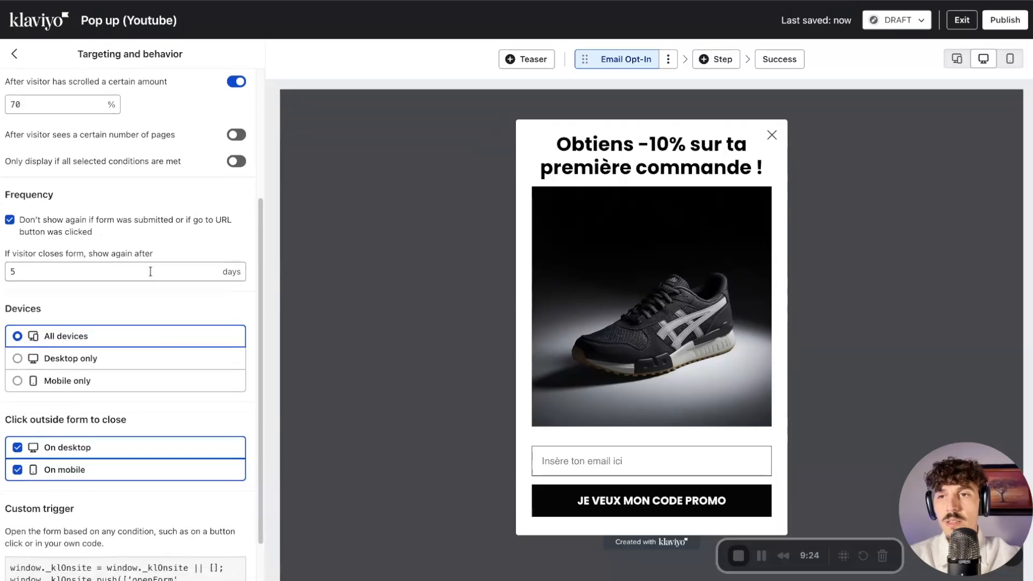
left_click(10, 216)
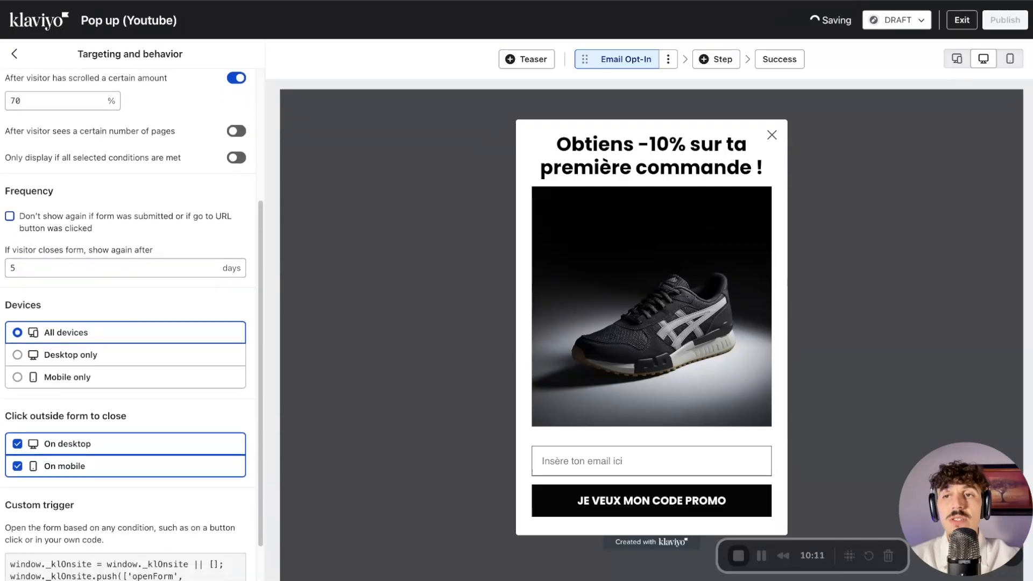
left_click(10, 216)
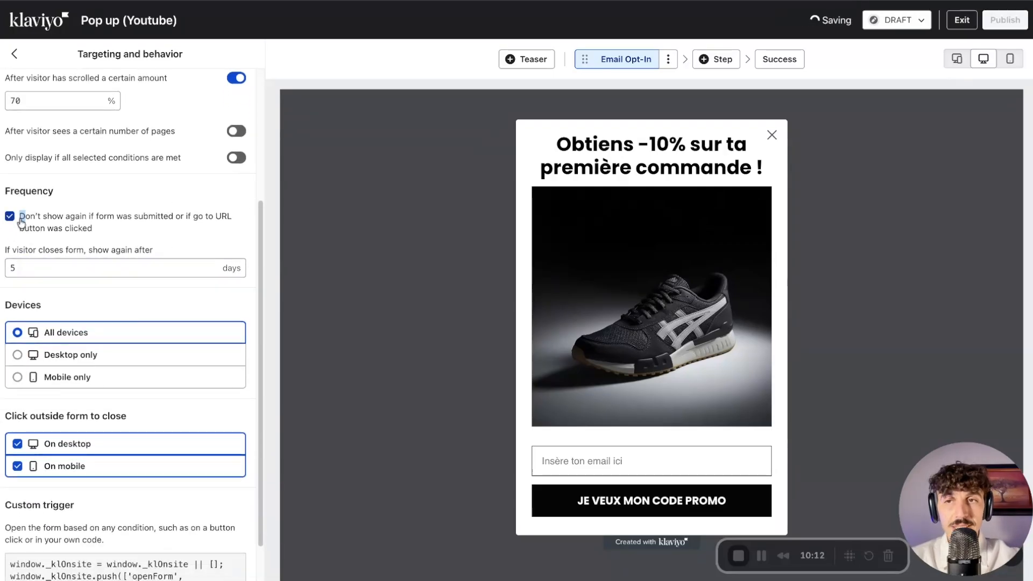
left_click(45, 221)
left_click(10, 216)
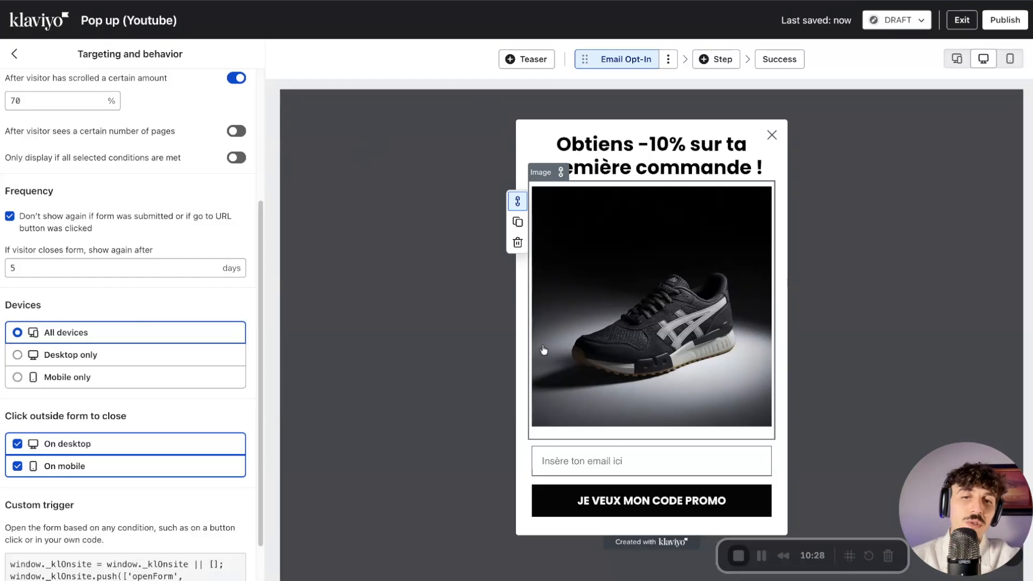
- Set the form to show again 3 days after a visitor closes it
left_click(31, 270)
double_click(30, 270)
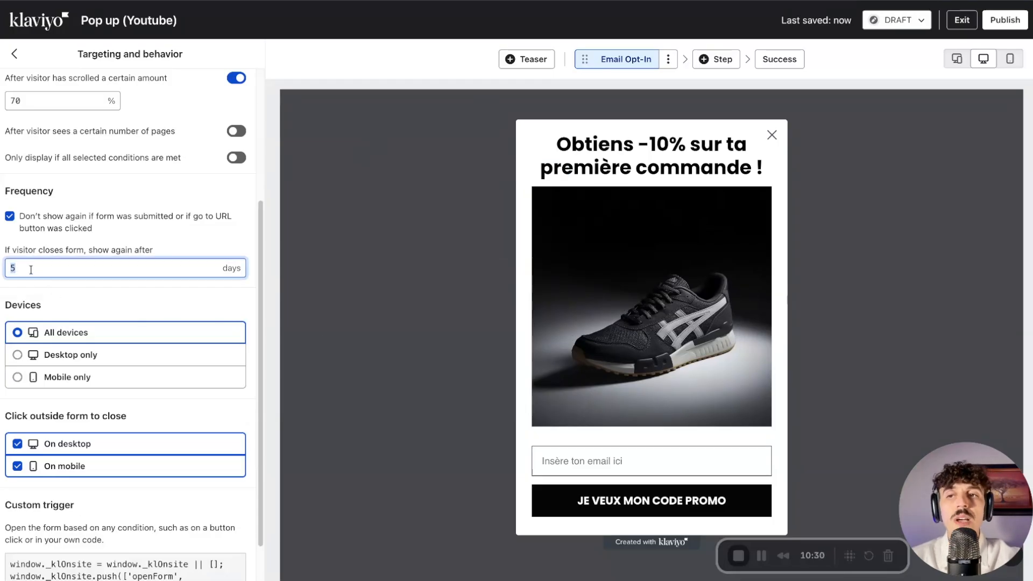
type("3")
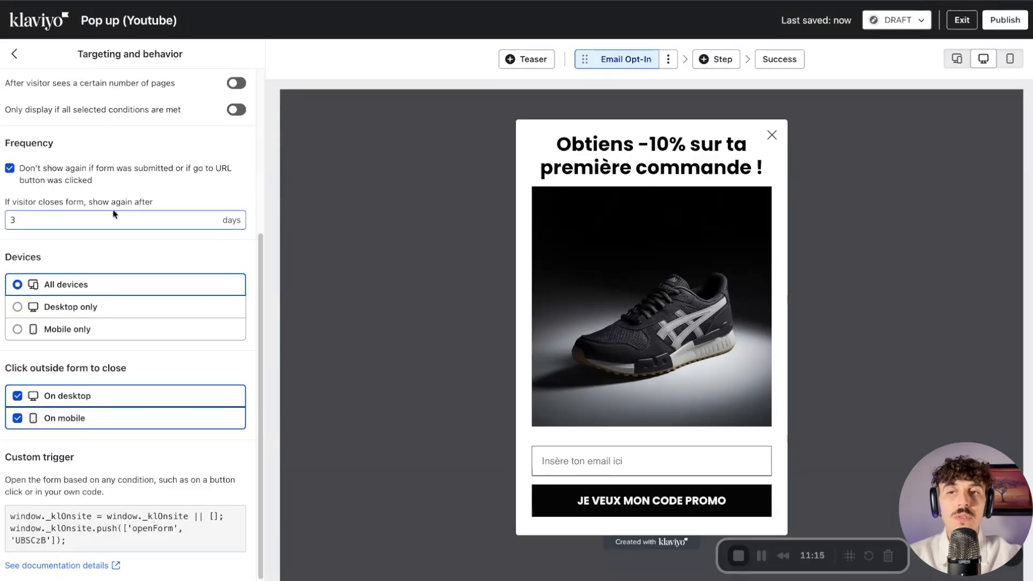
left_click(30, 222)
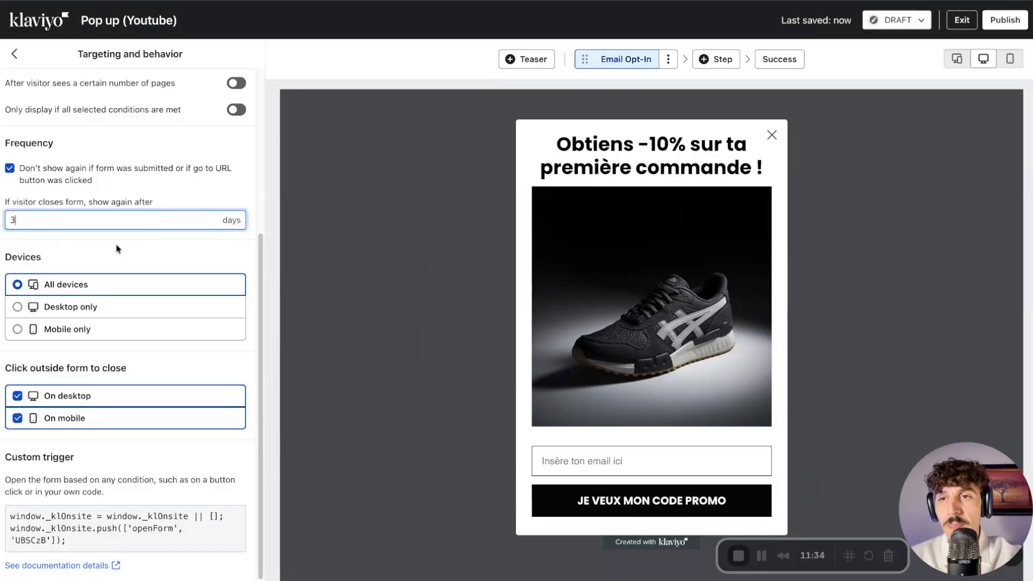
- Open the form's targeting settings and review which visitor groups the form can be shown to
scroll(121, 440, "up", 5)
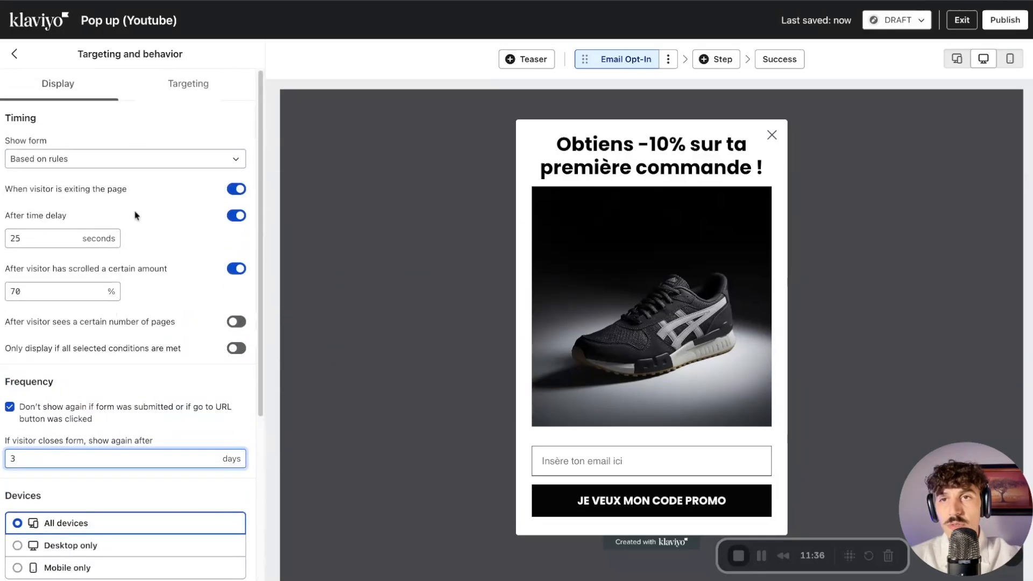
left_click(175, 89)
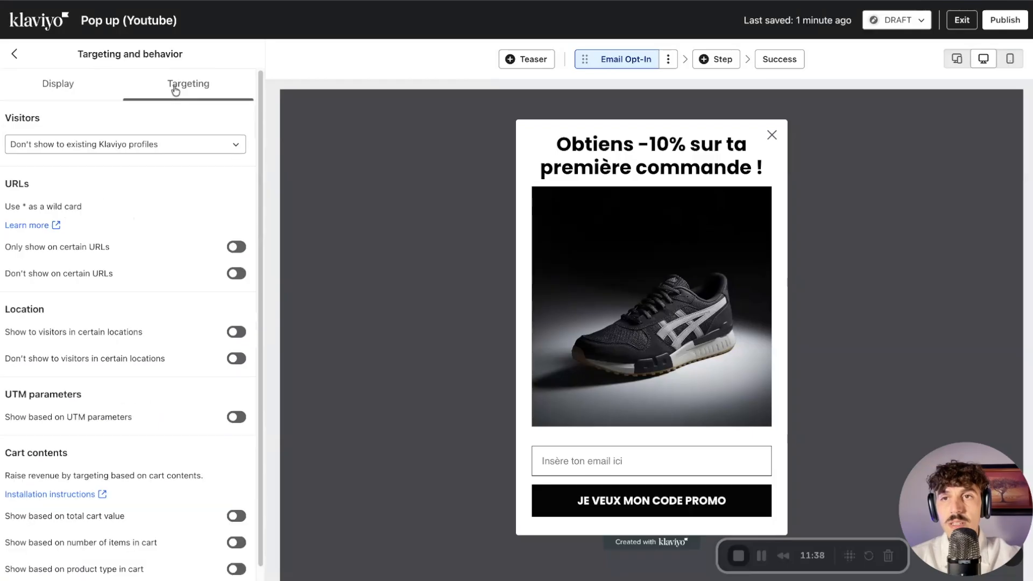
left_click(59, 145)
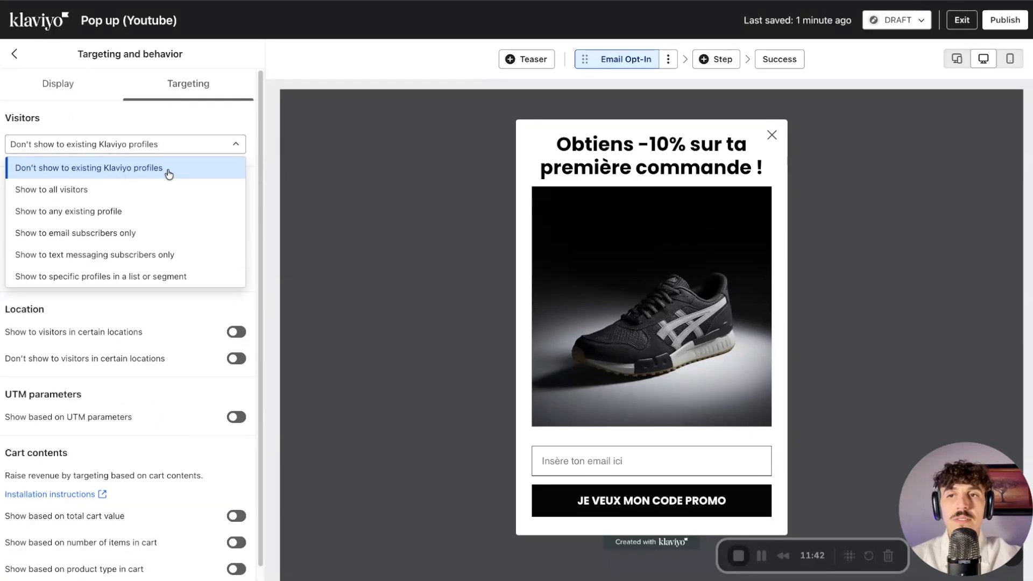
left_click(86, 118)
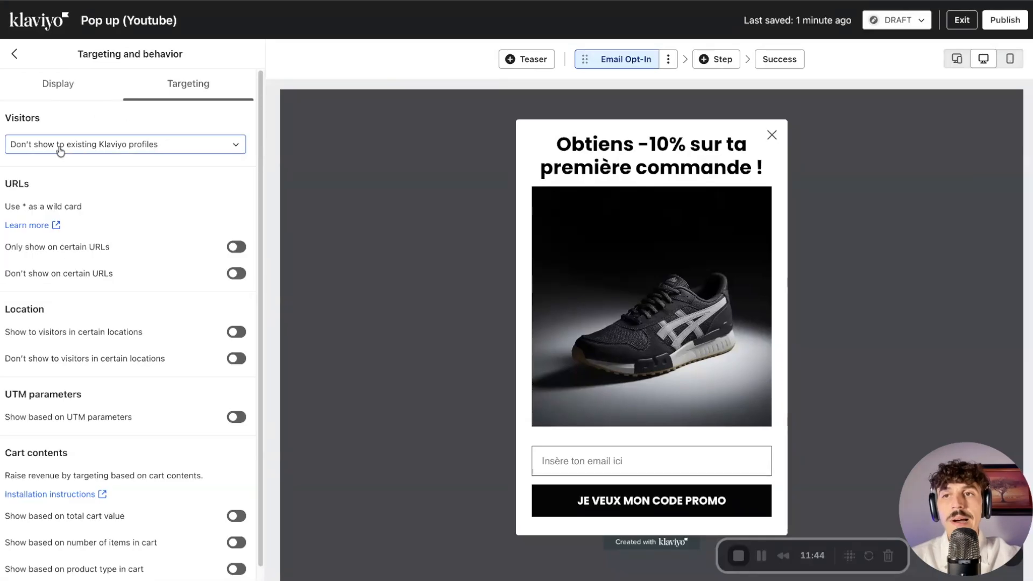
- Stop the form from showing on certain URLs, adding exclusions for URLs containing /cart and /checkout
scroll(99, 162, "down", 1)
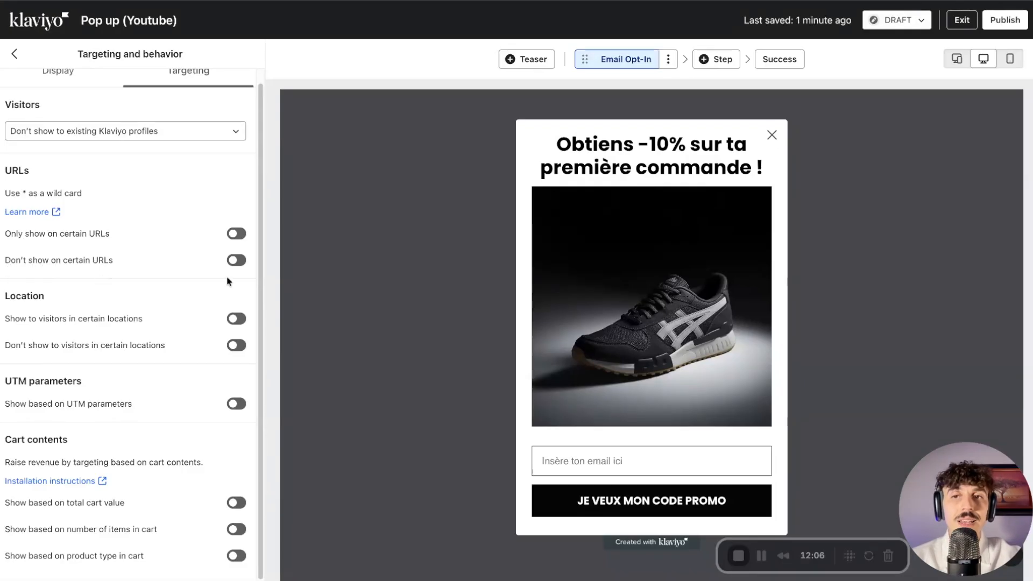
left_click(235, 260)
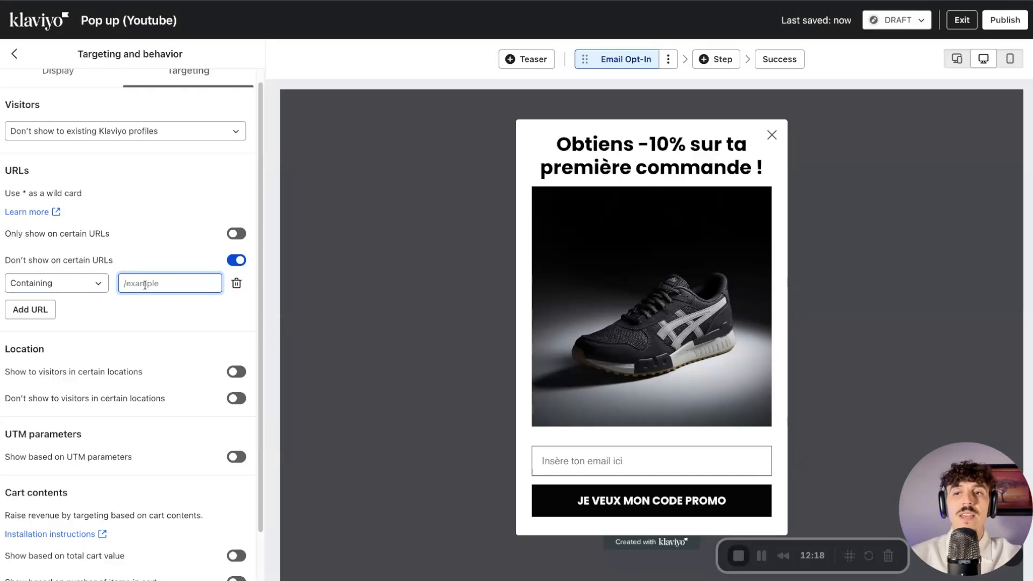
type("/cart")
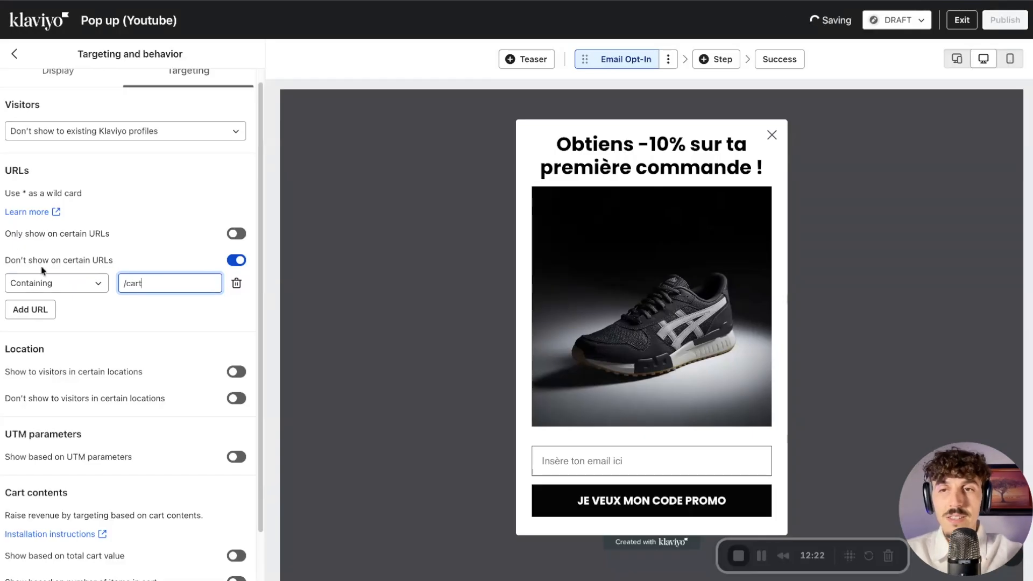
left_click(30, 310)
type("/checkout")
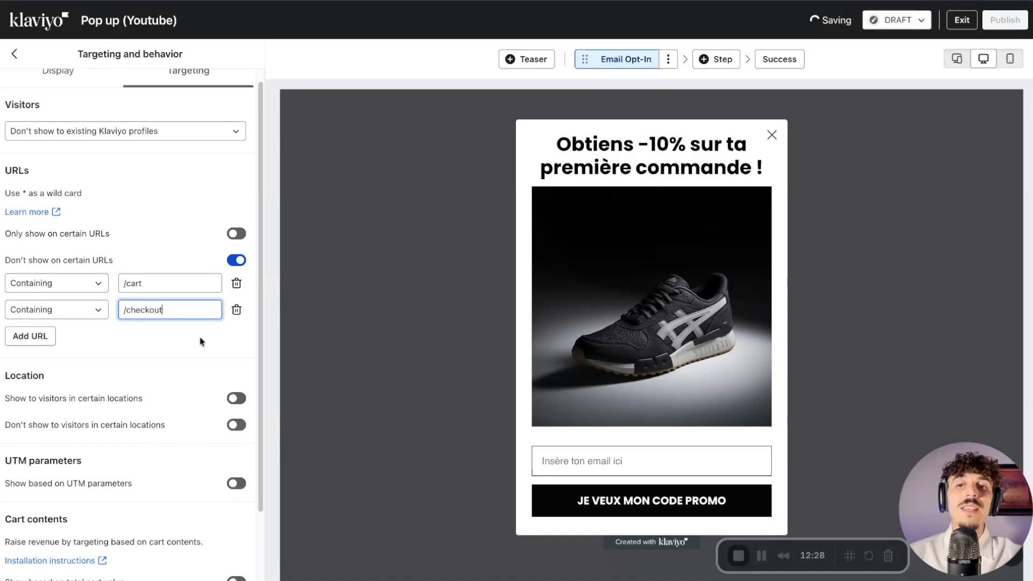
left_click(125, 282)
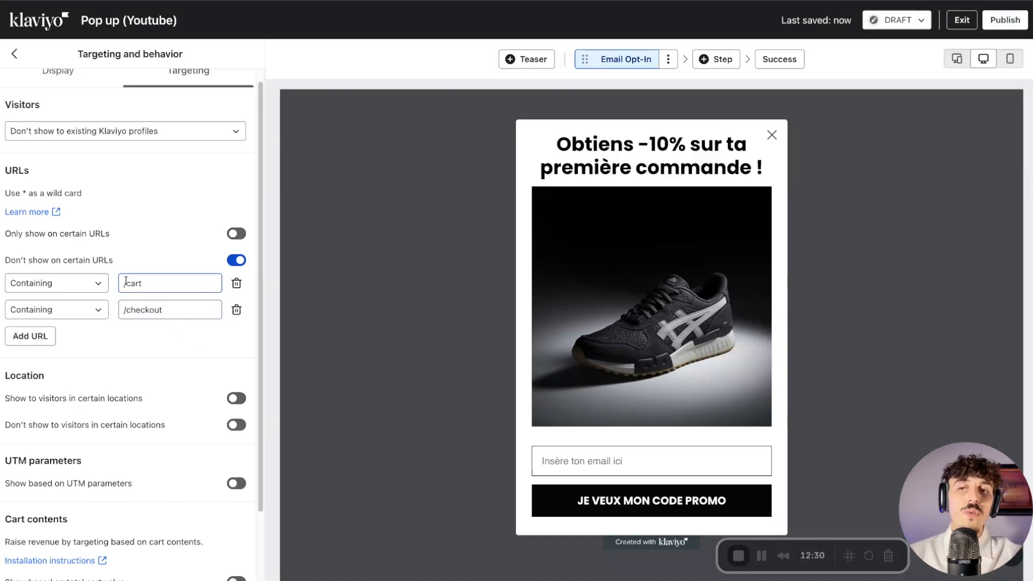
left_click_drag(148, 282, 121, 284)
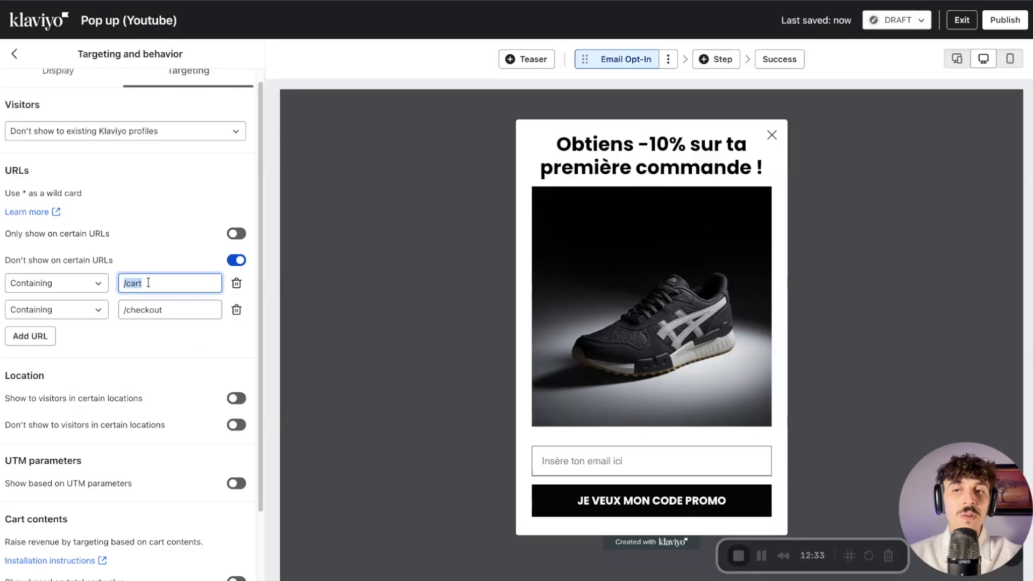
left_click(169, 310)
triple_click(152, 283)
triple_click(172, 312)
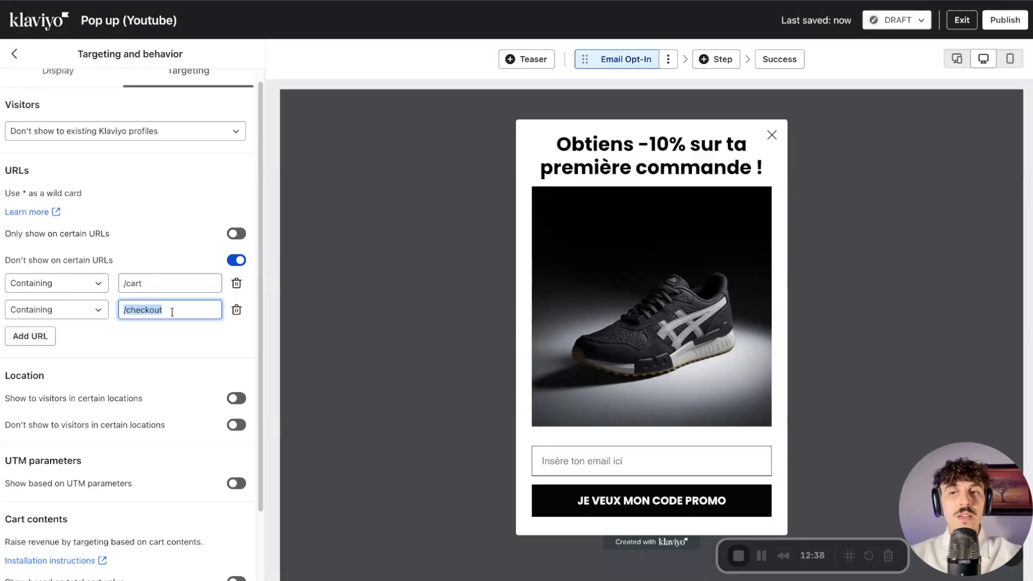
triple_click(137, 282)
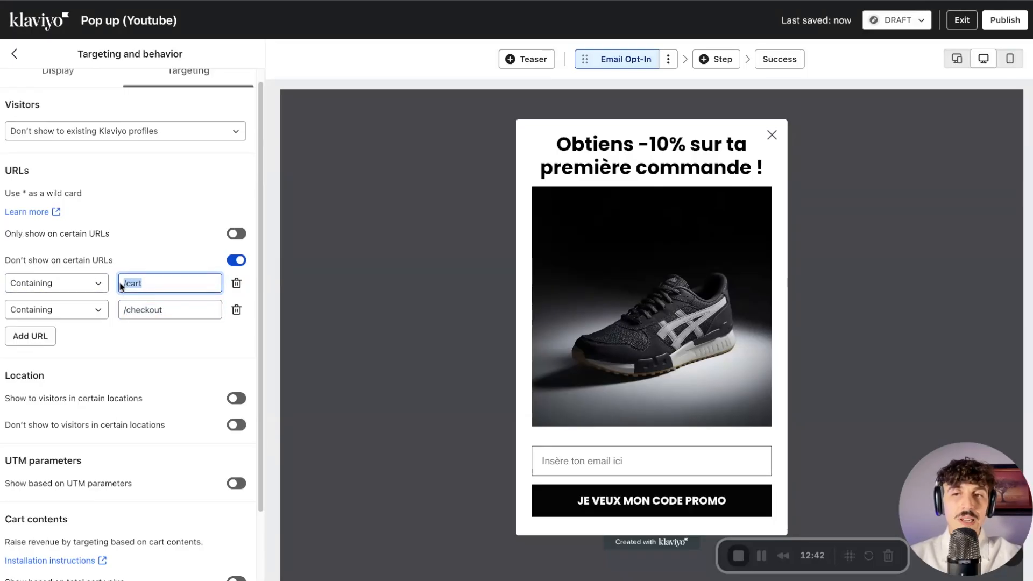
left_click(142, 345)
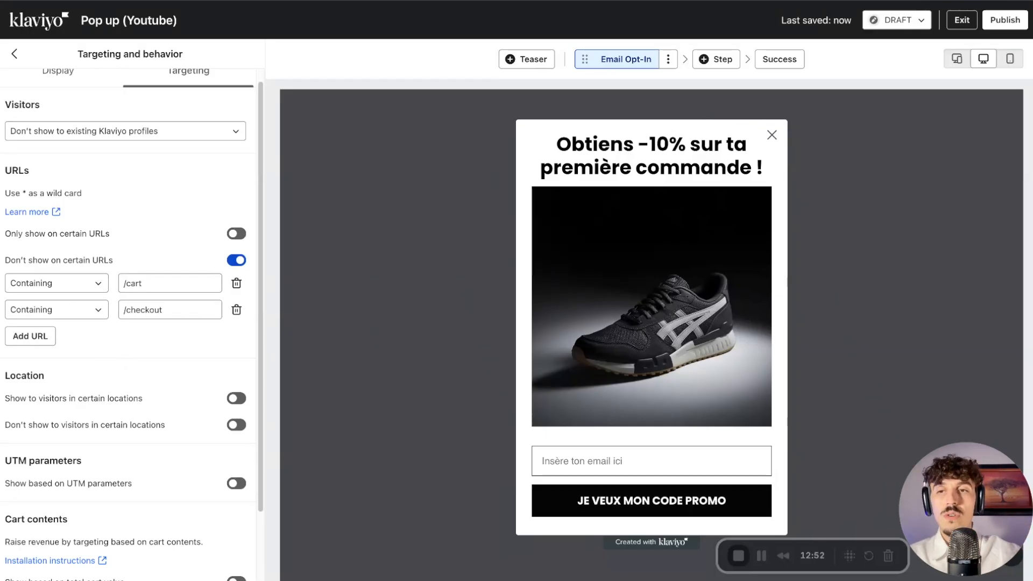
- Look over the remaining location, UTM and cart targeting options and return to the form overview
scroll(134, 339, "down", 2)
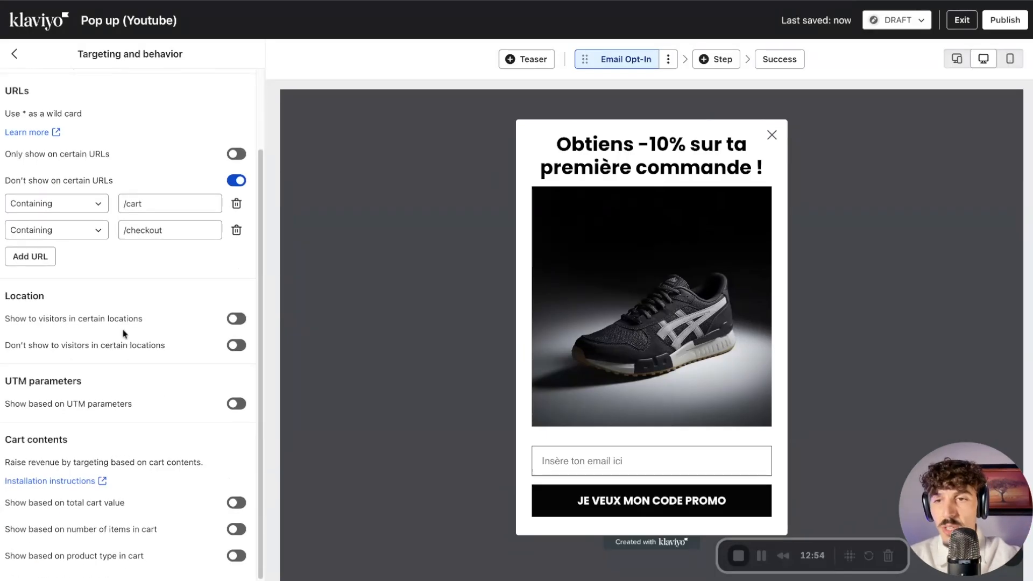
scroll(151, 301, "up", 2)
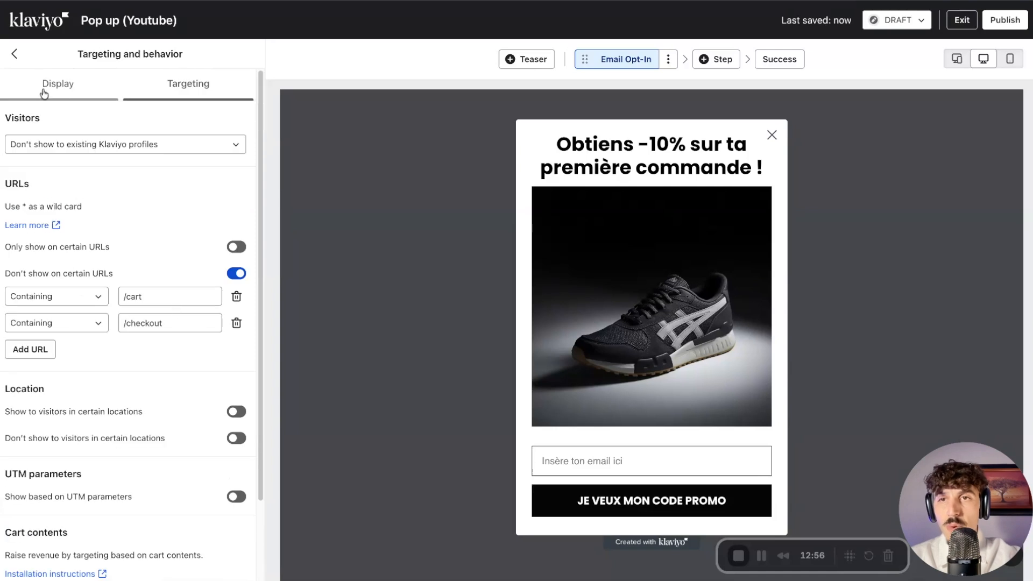
left_click(14, 54)
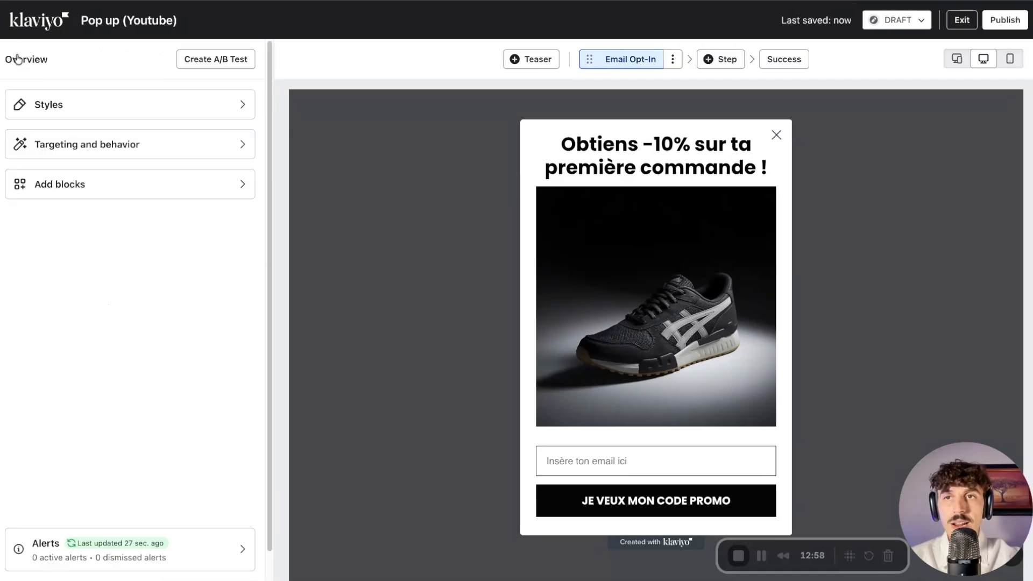
- Switch to the Miro board and copy the consent sentence under "La conformité (Consentement)", without its quotation marks
left_click(288, 1)
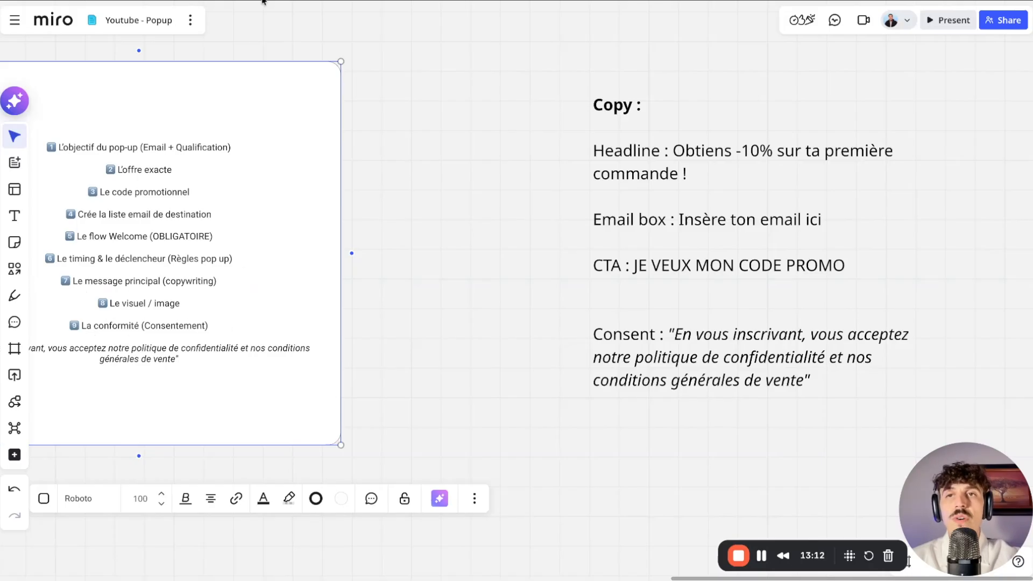
scroll(169, 366, "left", 5)
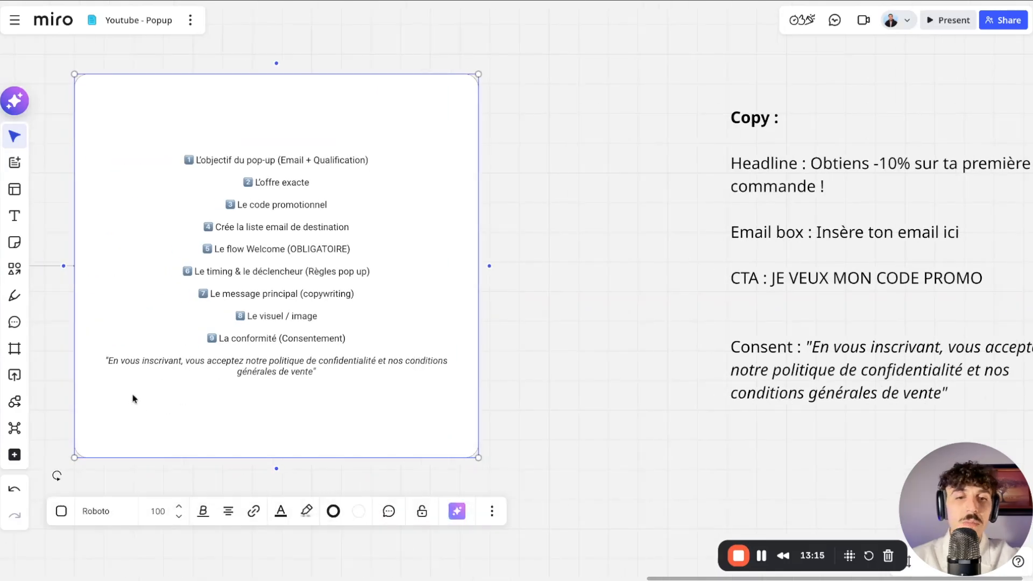
double_click(160, 368)
left_click(129, 361)
left_click_drag(108, 361, 305, 372)
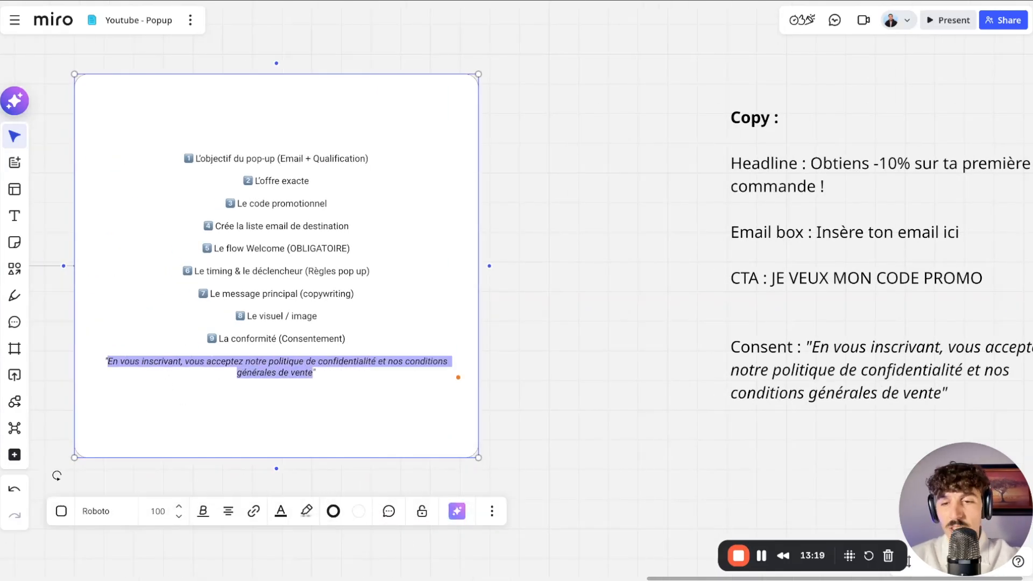
- Back in Klaviyo, add a text block below the promo code button and replace its placeholder with the consent sentence, keeping formatting
left_click(413, 2)
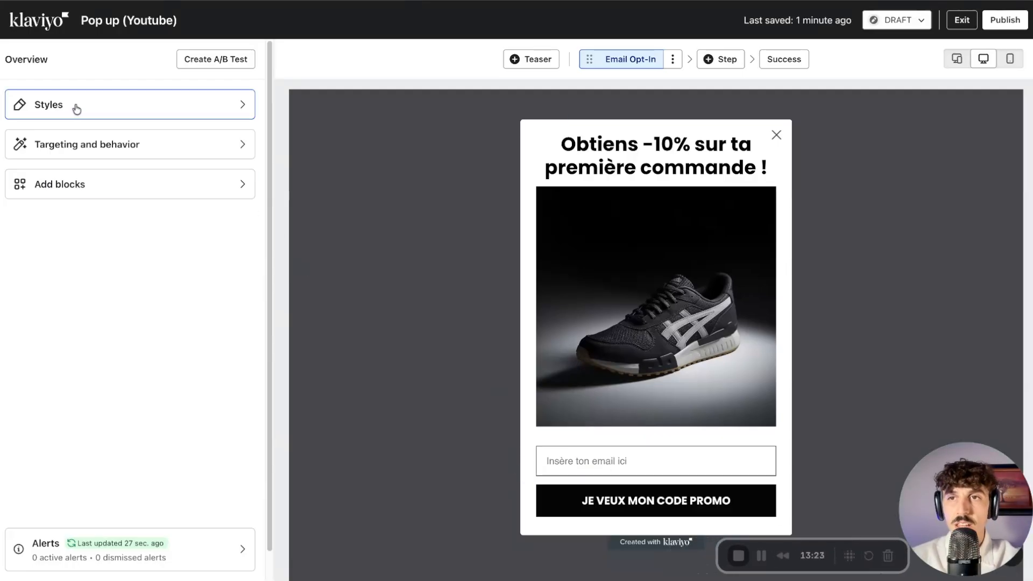
left_click(92, 192)
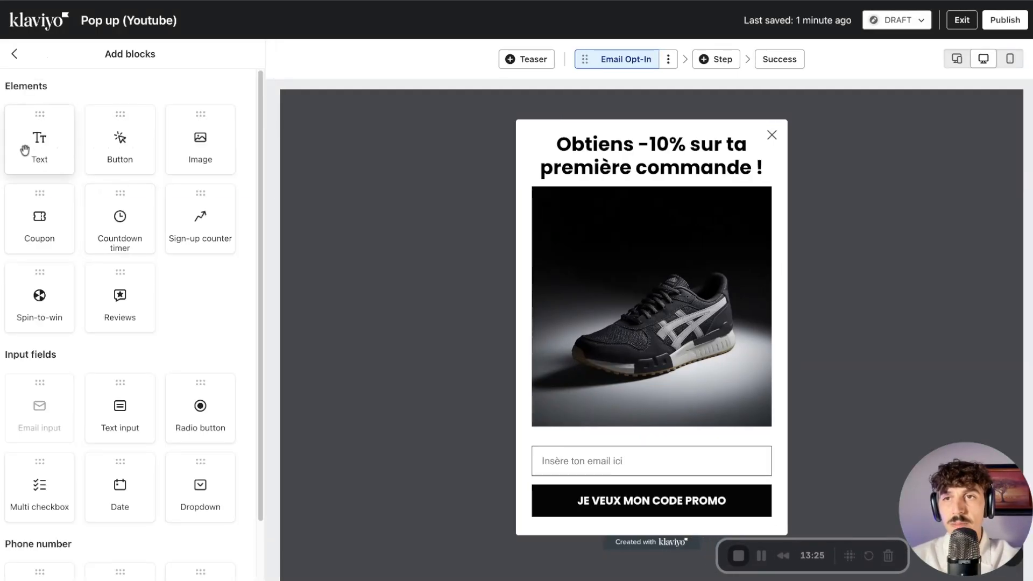
mouse_move(37, 152)
left_mouse_down()
mouse_move(608, 478)
mouse_move(618, 521)
mouse_move(605, 505)
left_mouse_up()
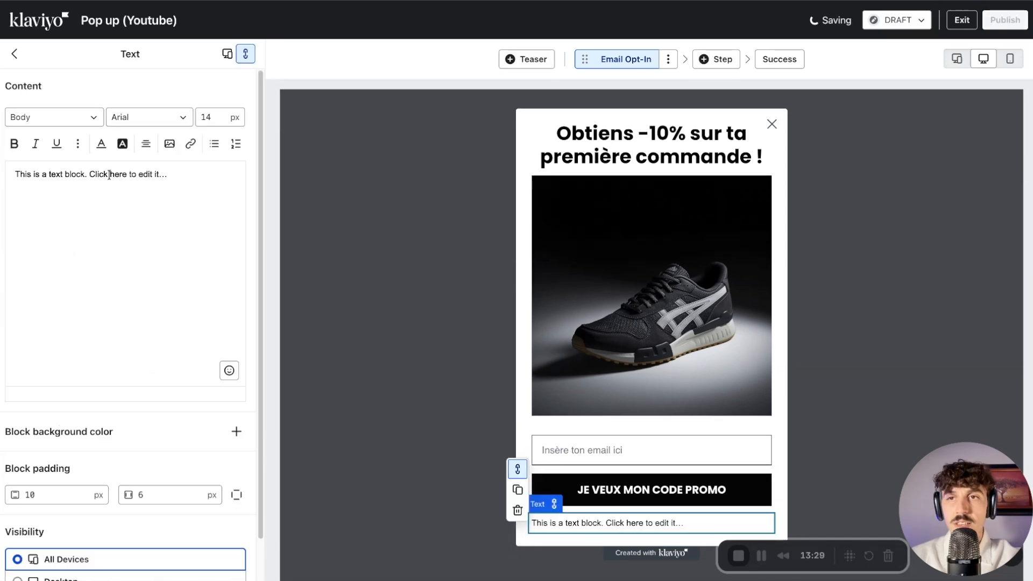
triple_click(110, 175)
key("ctrl+v")
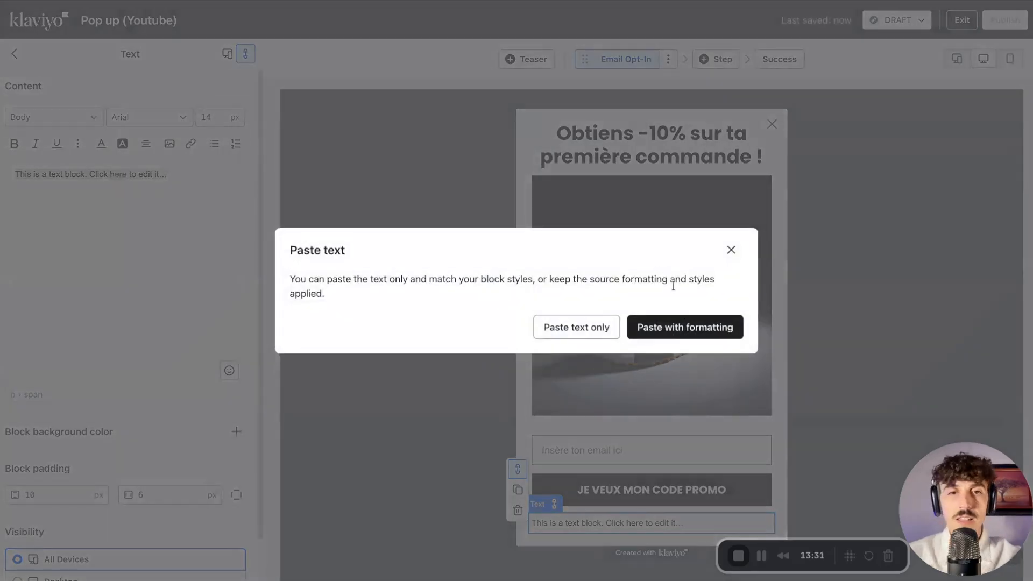
left_click(684, 325)
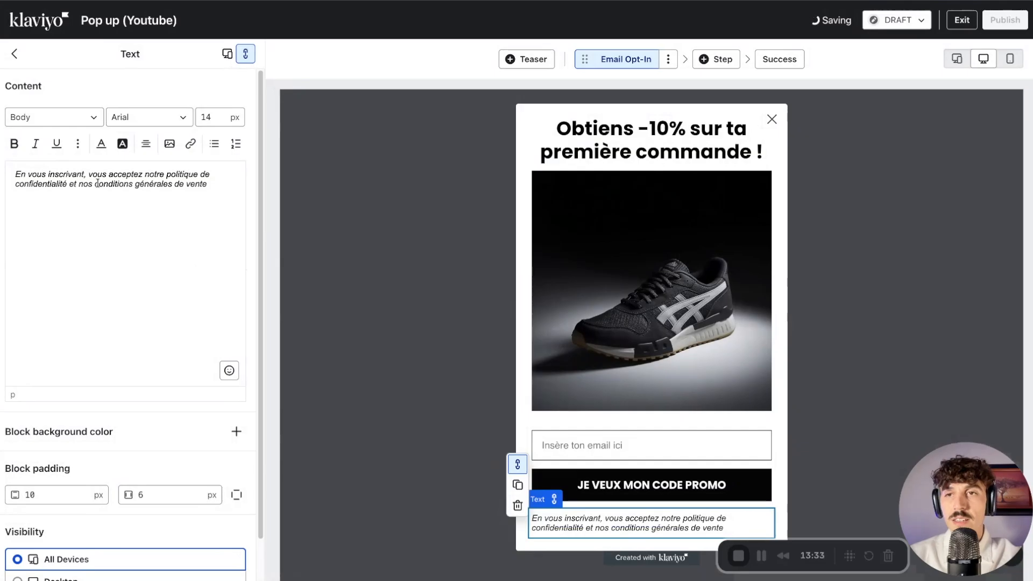
- Centre the whole consent text and set its font size to 12 px
key("ctrl+a")
left_click(144, 144)
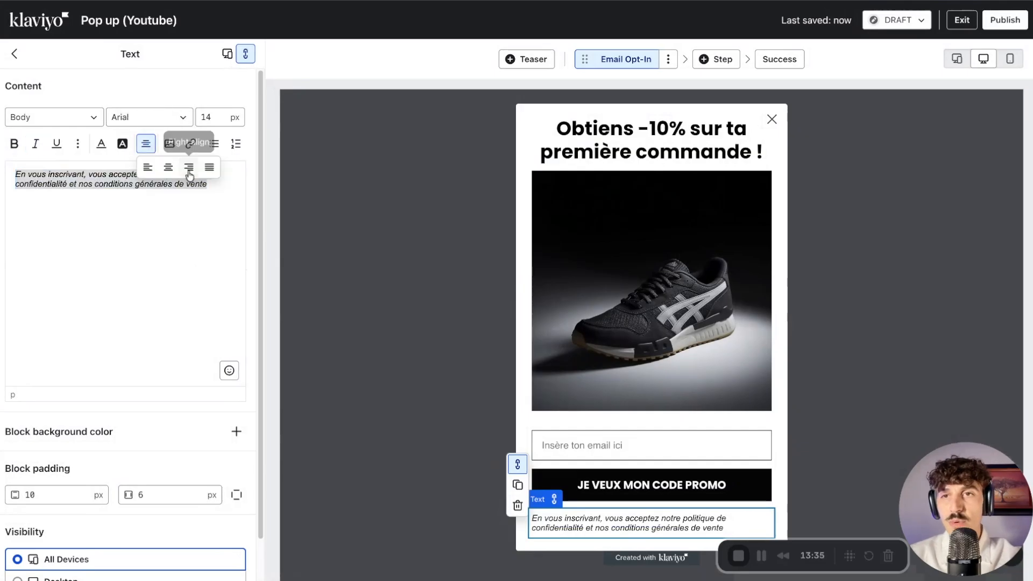
left_click(168, 169)
left_click(214, 117)
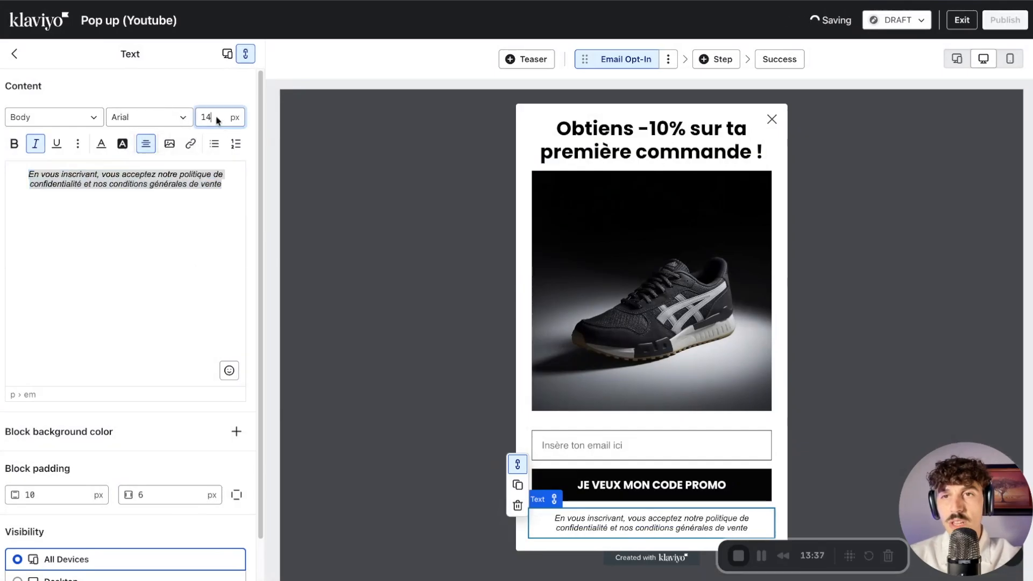
key("BackSpace")
type("2")
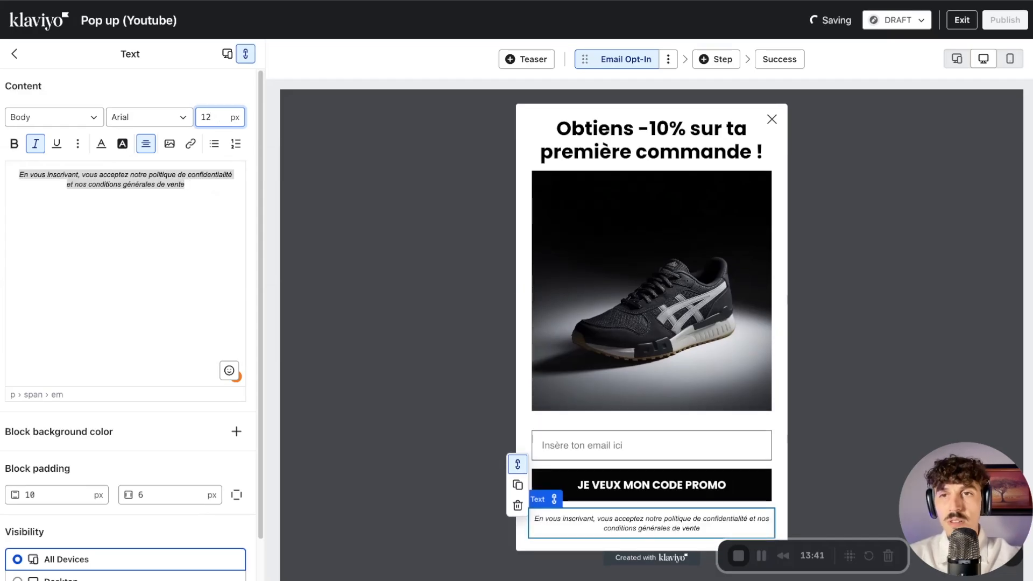
- End the consent sentence with a period
left_click(199, 188)
type(".")
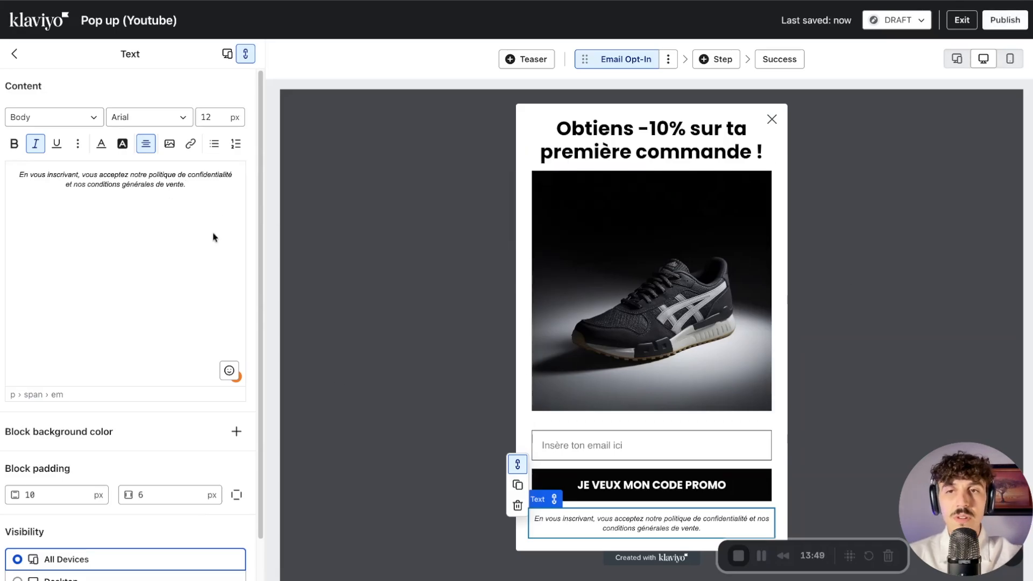
left_click(152, 117)
scroll(174, 179, "up", 3)
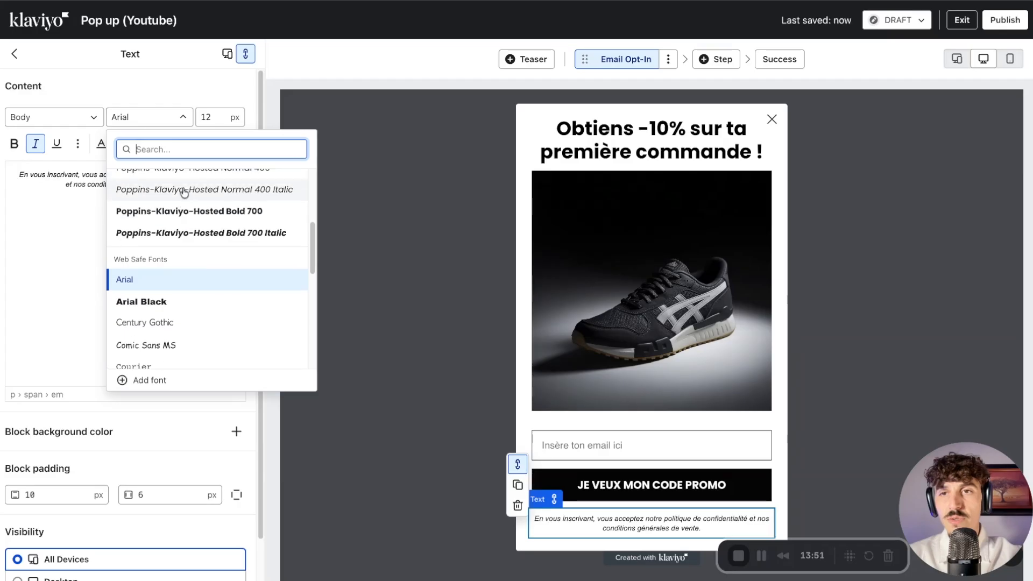
left_click(185, 220)
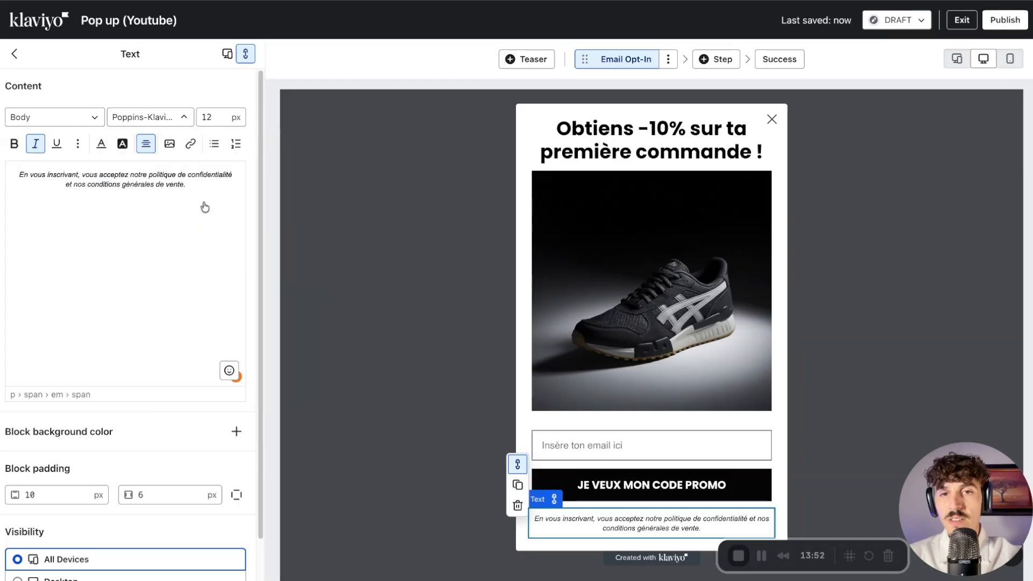
- Set the font of the entire consent text to Poppins-Klaviyo-Hosted Normal 400 Italic and return to the form overview
left_click(163, 185)
key("super+a")
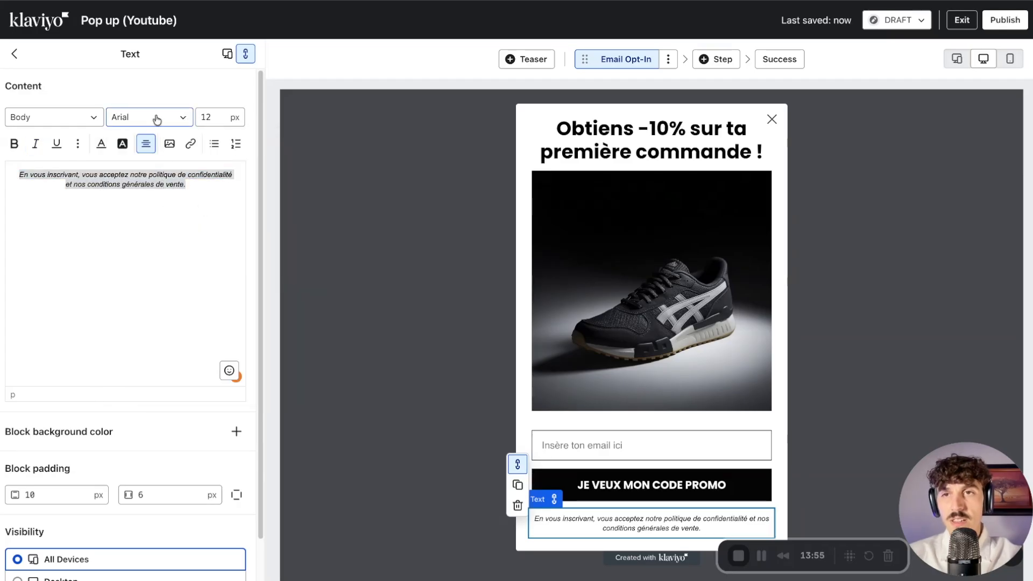
left_click(158, 118)
scroll(167, 213, "up", 3)
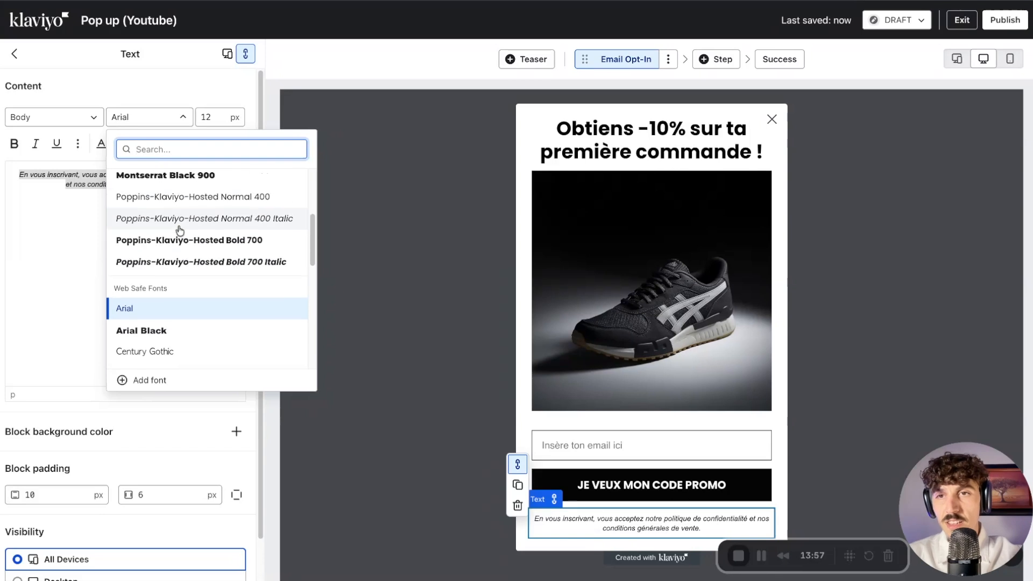
left_click(196, 215)
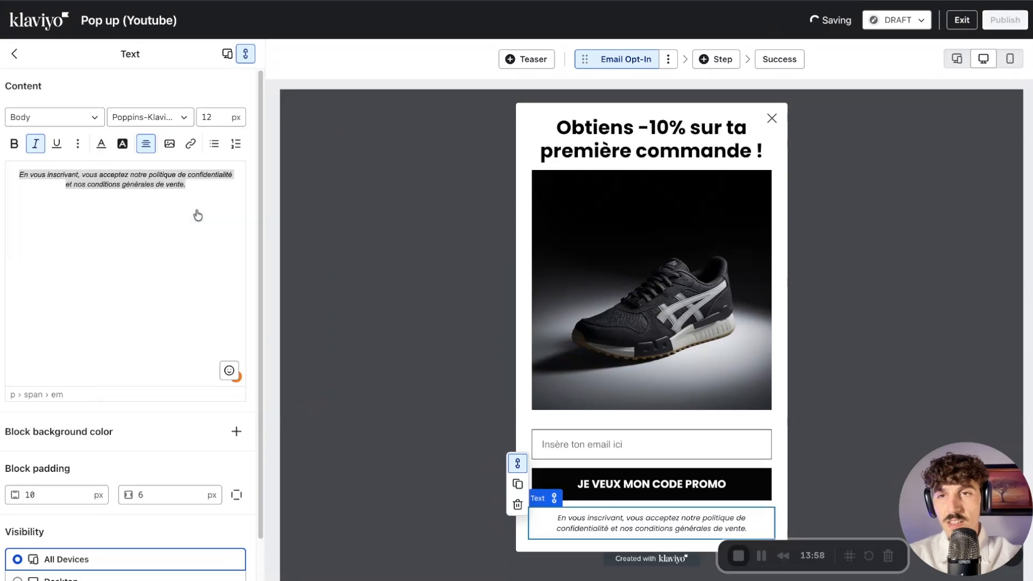
left_click(192, 184)
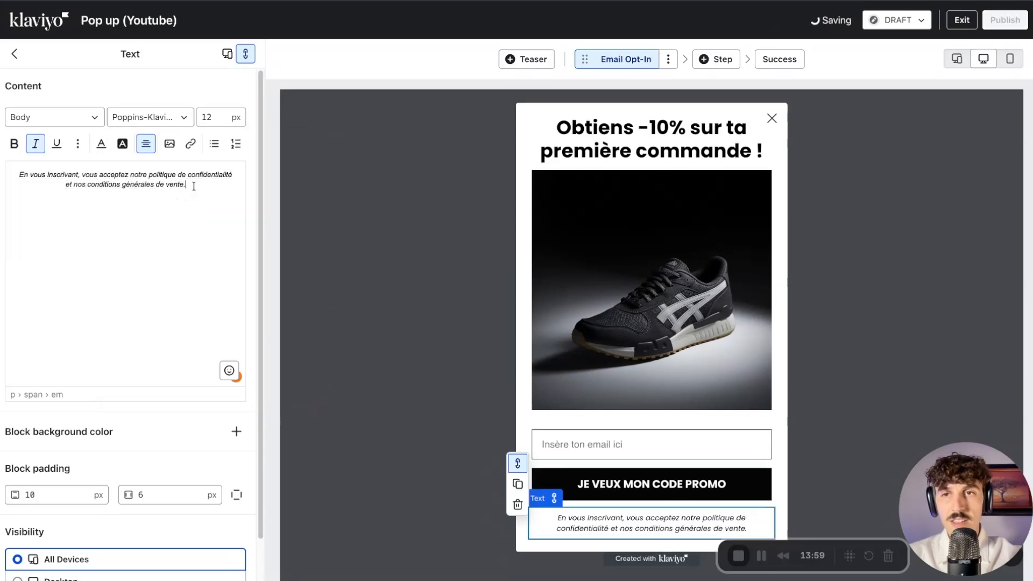
left_click(15, 54)
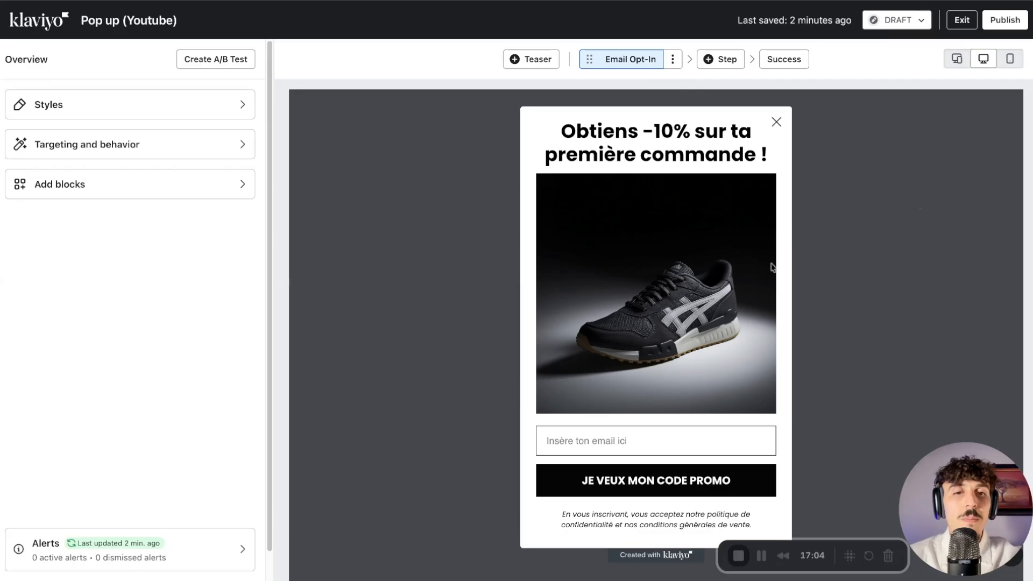
- Open the pop-up's Success step, and copy the welcome and promo code lines from the copy notes in Miro
left_click(789, 63)
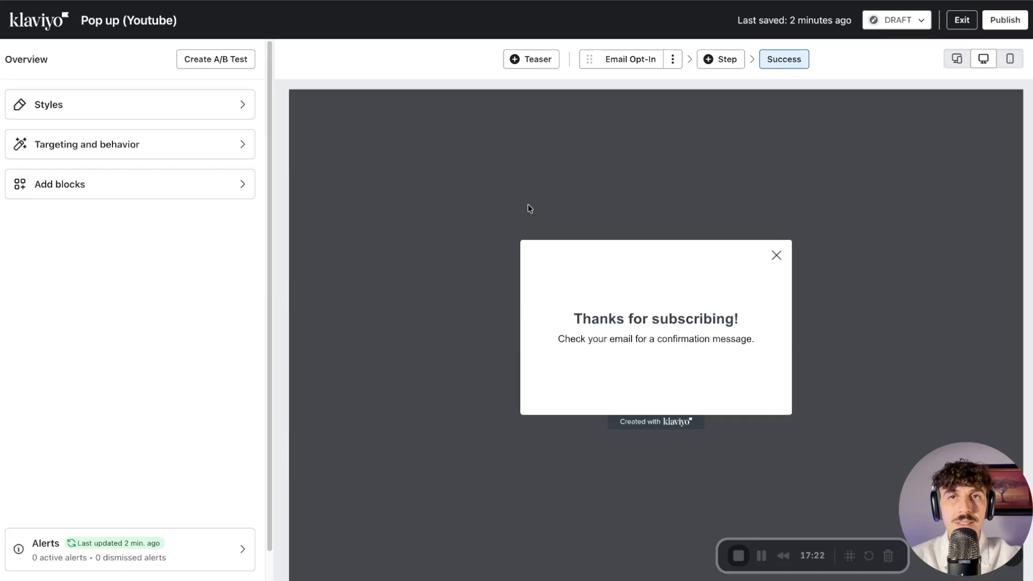
left_click(351, 1)
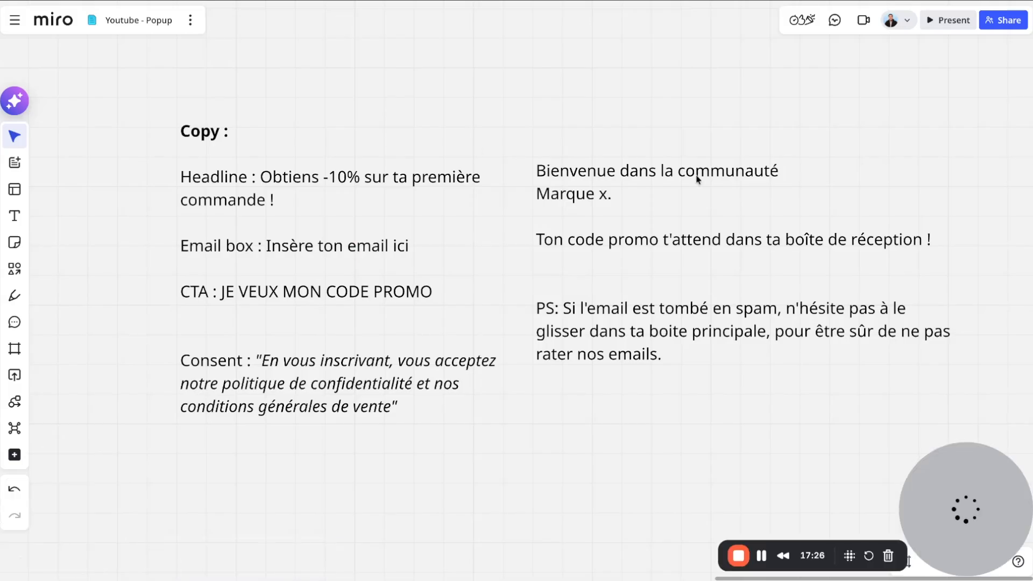
double_click(605, 171)
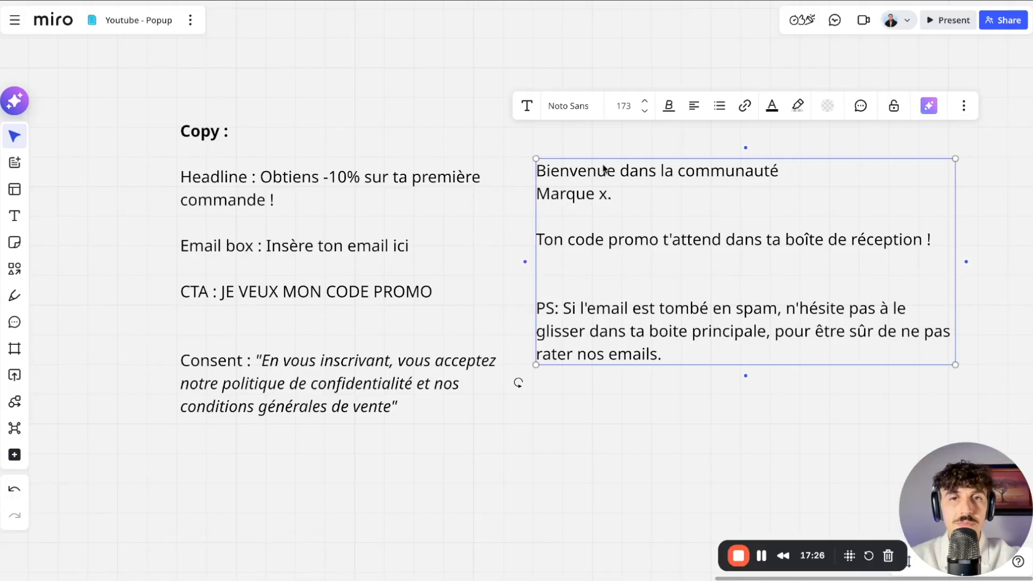
left_click_drag(538, 170, 932, 240)
key("super+c")
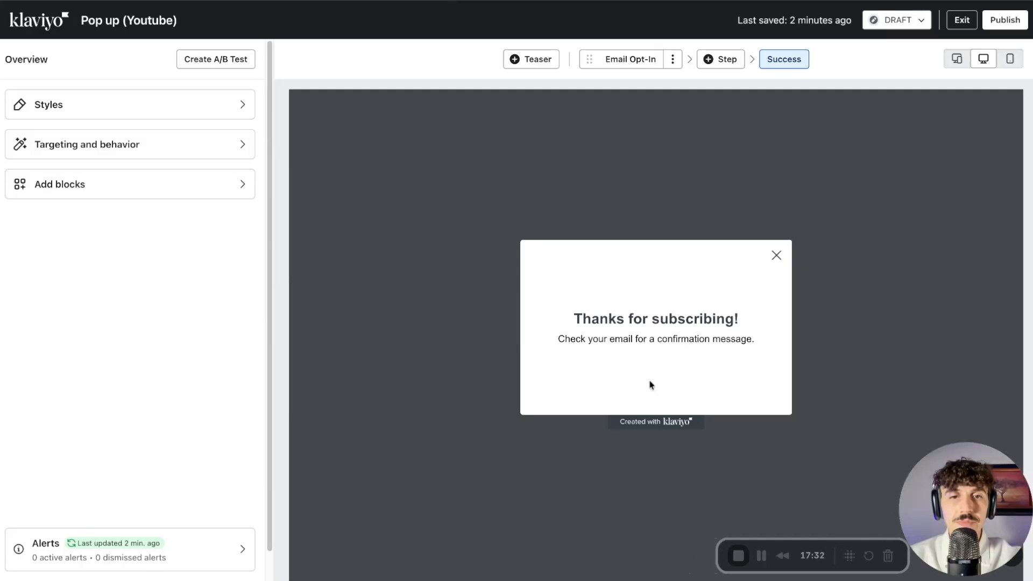
- Back in Klaviyo, replace the "Thanks for subscribing!" heading with the copied welcome and promo code text
left_click(656, 322)
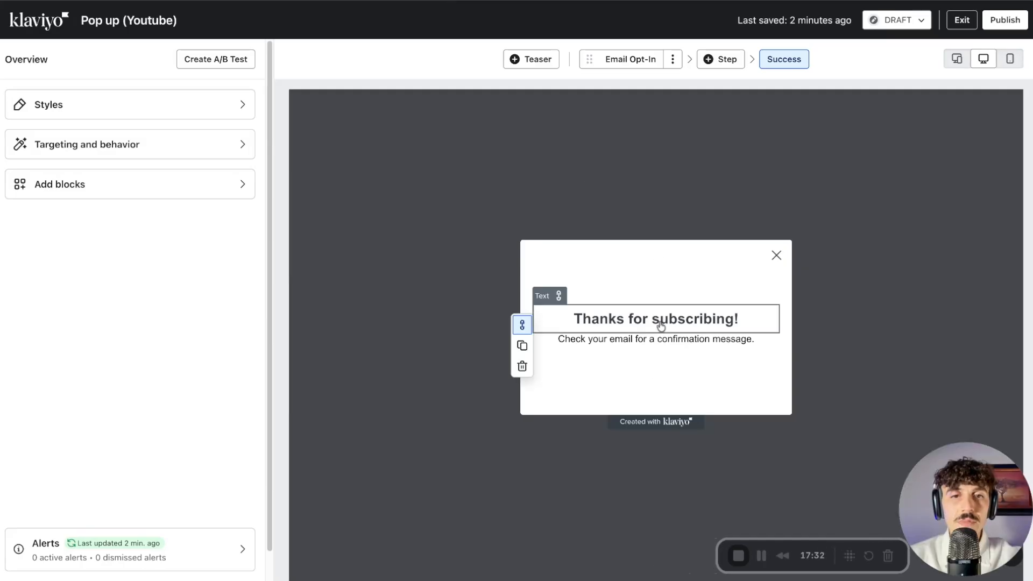
key("ctrl+a")
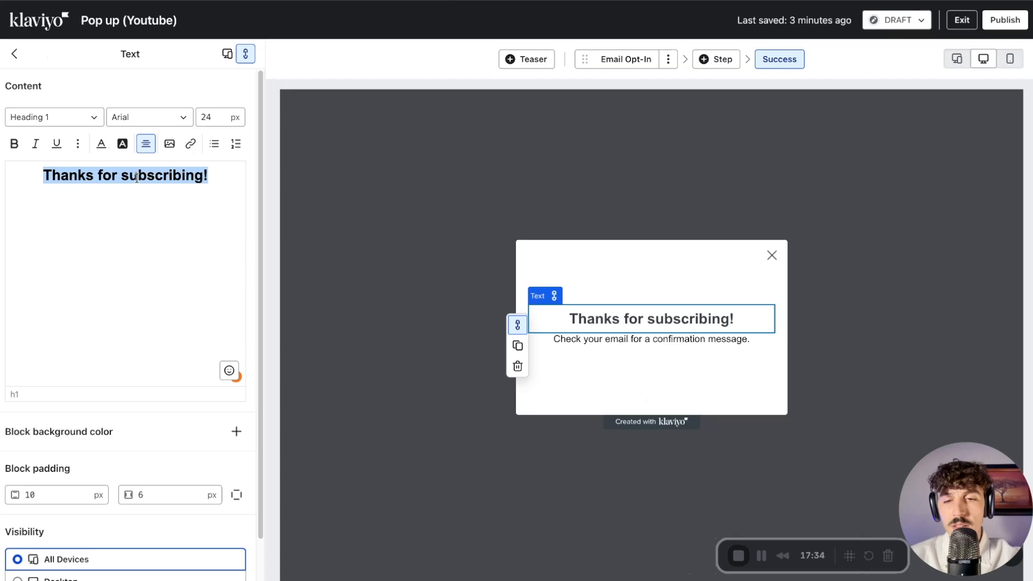
key("ctrl+v")
left_click(663, 335)
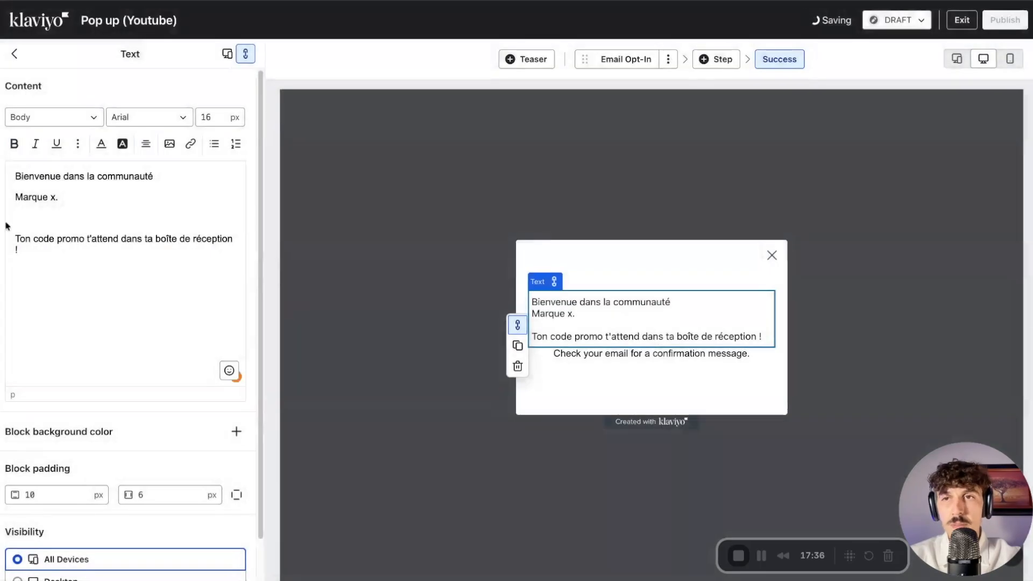
- Set the whole welcome text to Poppins-Klaviyo-Hosted Bold 700 at 20 px
left_click_drag(32, 248, 14, 174)
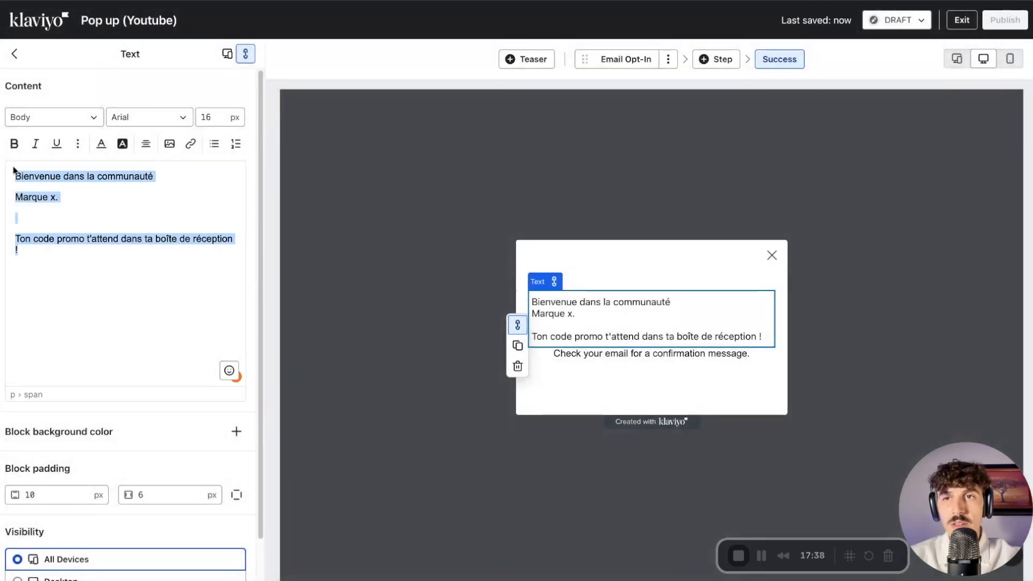
left_click(147, 117)
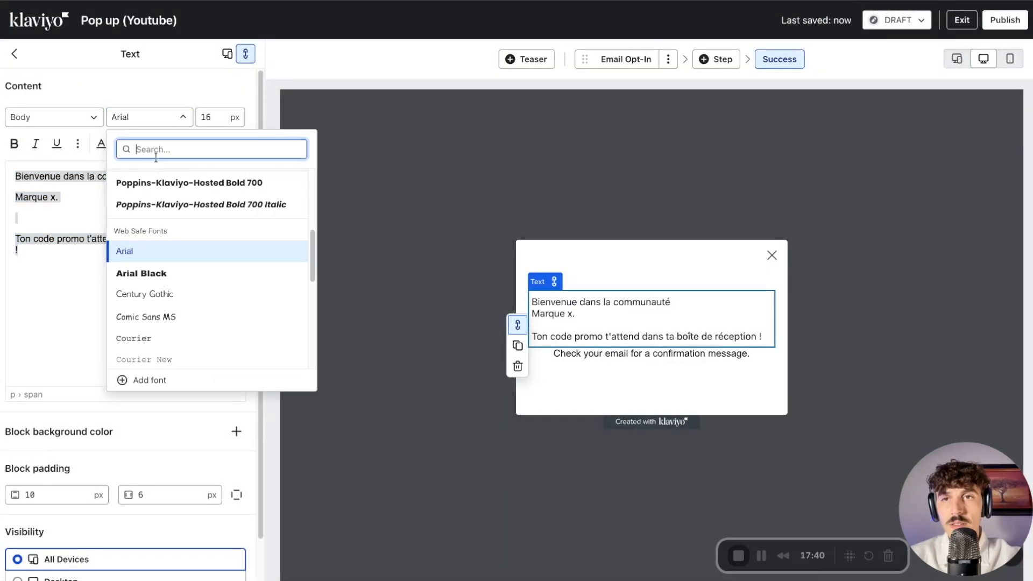
left_click(152, 181)
left_click(197, 118)
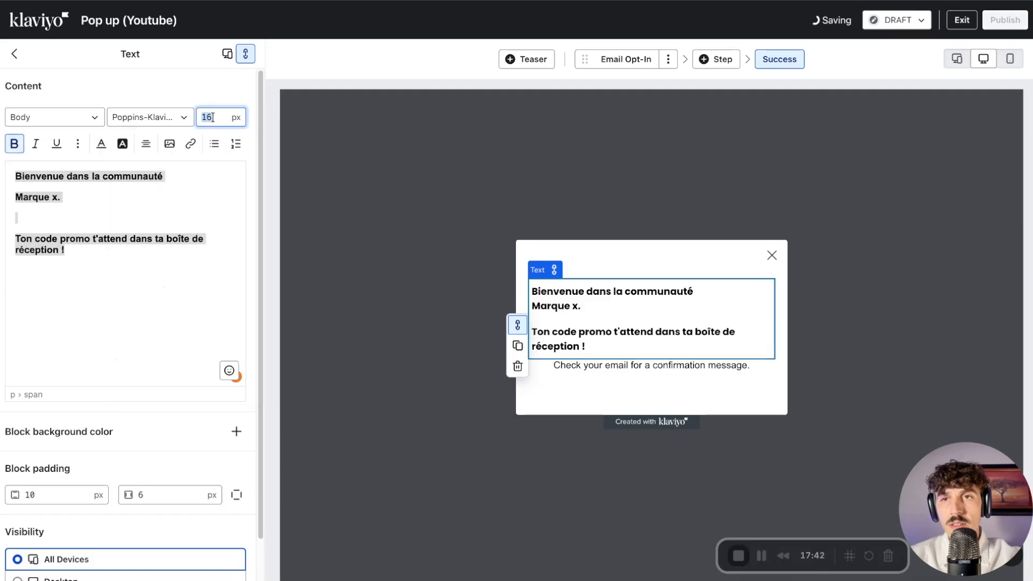
type("20")
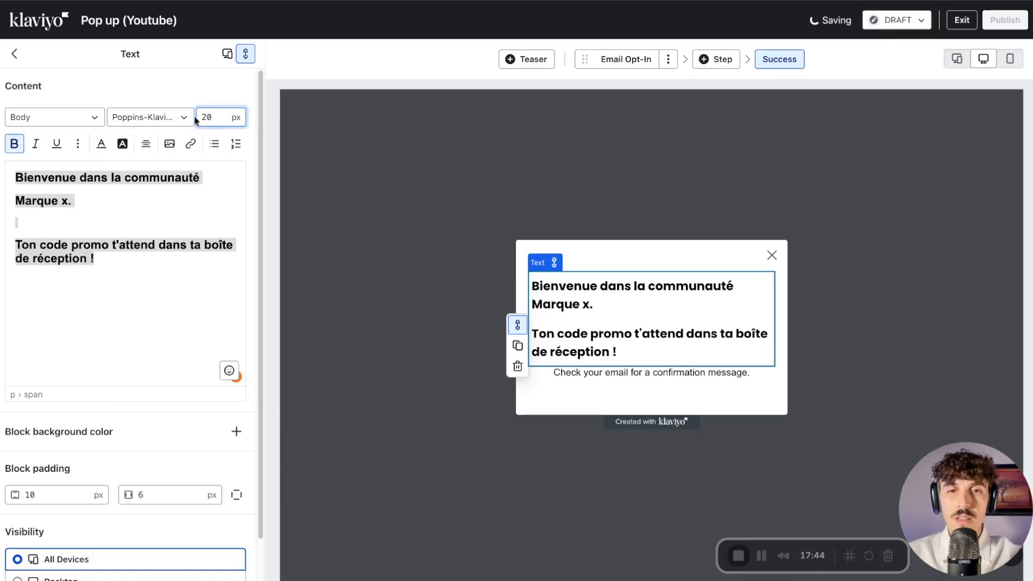
- Centre all lines of the welcome text block
left_click(114, 257)
left_click(106, 259)
key("super+a")
left_click(146, 143)
left_click(168, 167)
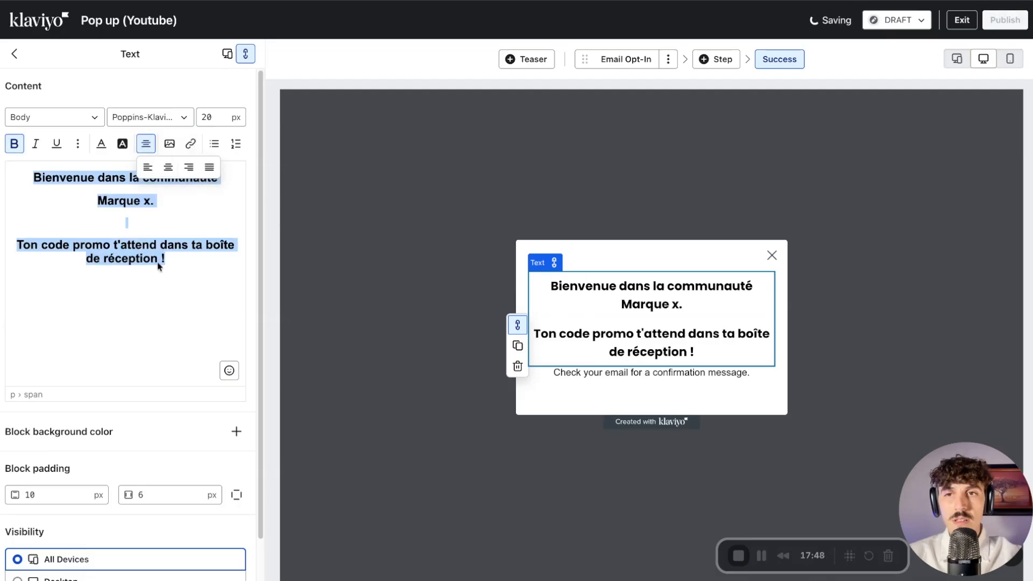
left_click(181, 259)
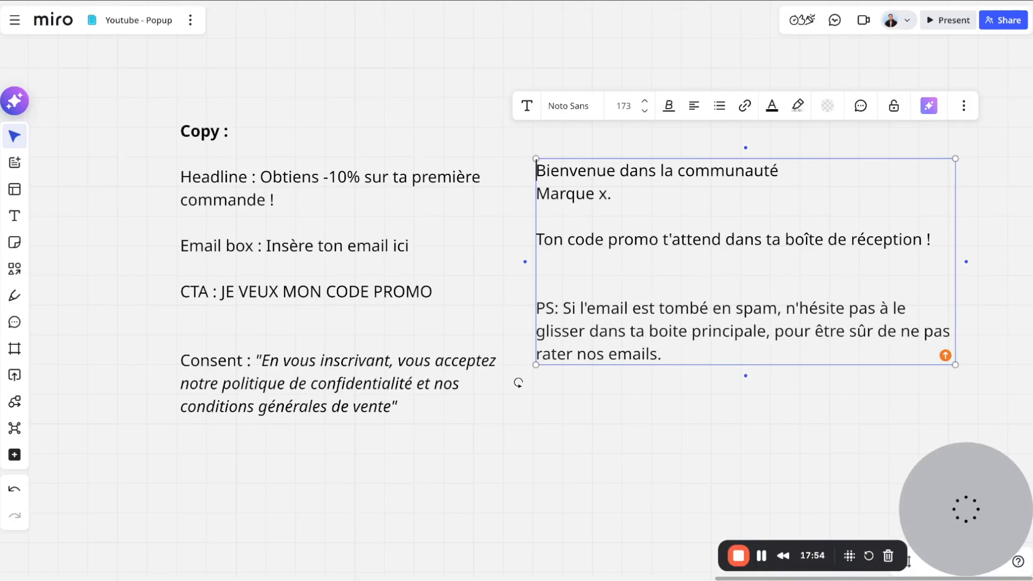
- In Miro, copy the PS paragraph about moving the email out of spam
left_click(667, 356)
left_click_drag(674, 356, 536, 308)
key("ctrl+c")
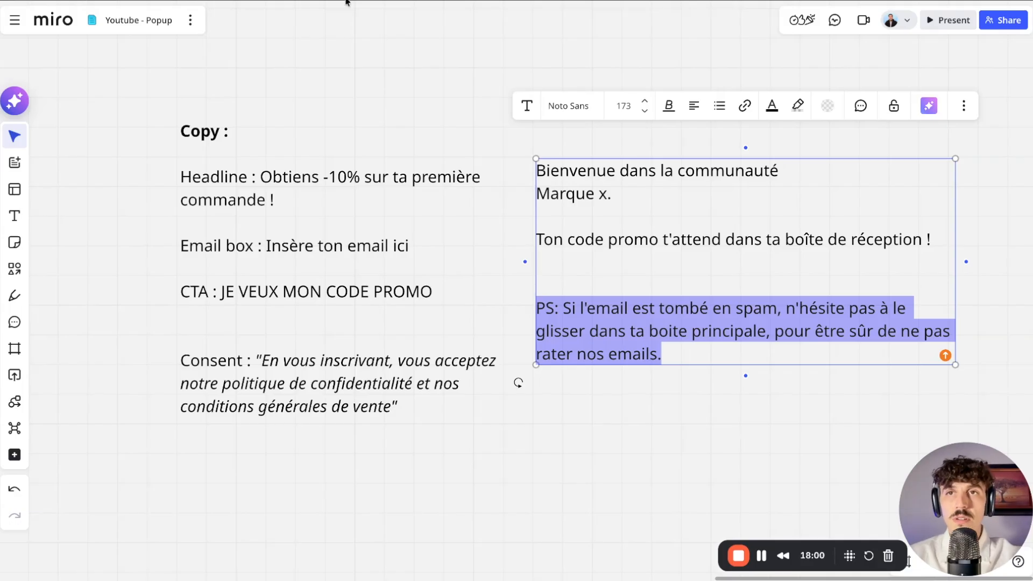
- Back in Klaviyo, replace the "Check your email for a confirmation message." line with the copied PS paragraph
key("ctrl+shift+Tab")
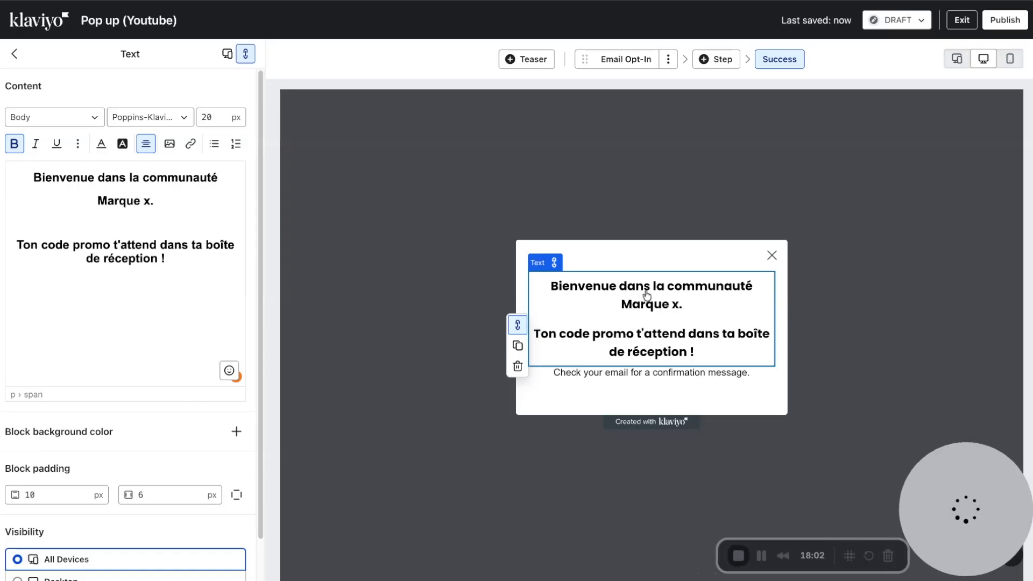
left_click(653, 375)
triple_click(83, 175)
key("ctrl+v")
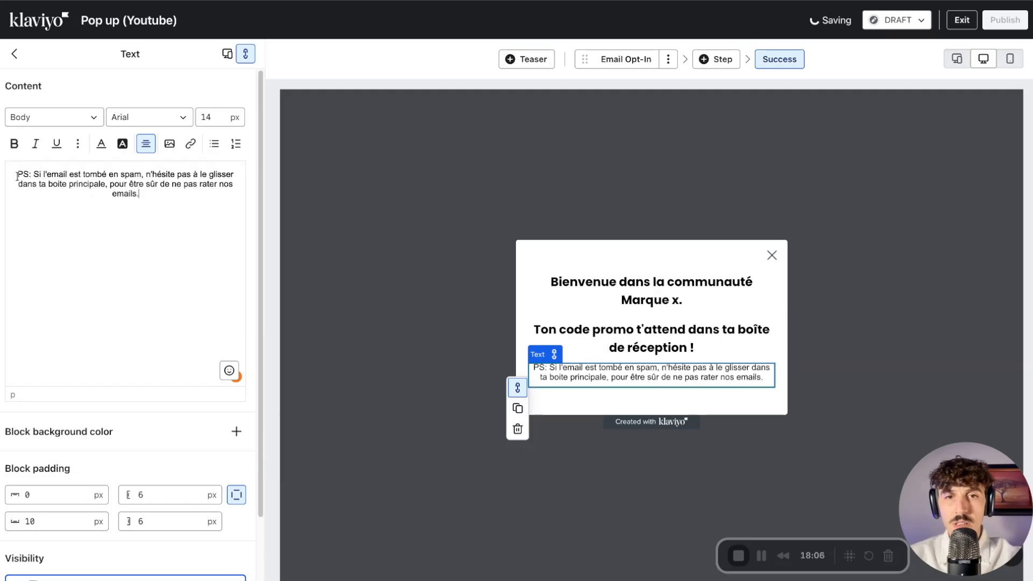
- Set the PS paragraph's font to Poppins-Klaviyo-Hosted Normal 400 and its size to 16 px
triple_click(103, 183)
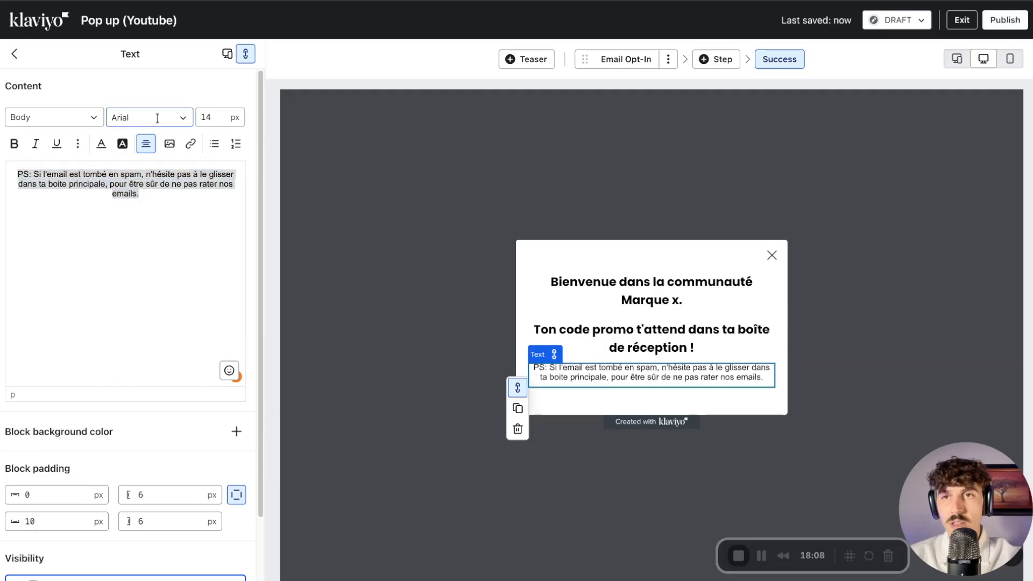
left_click(153, 117)
scroll(175, 215, "up", 3)
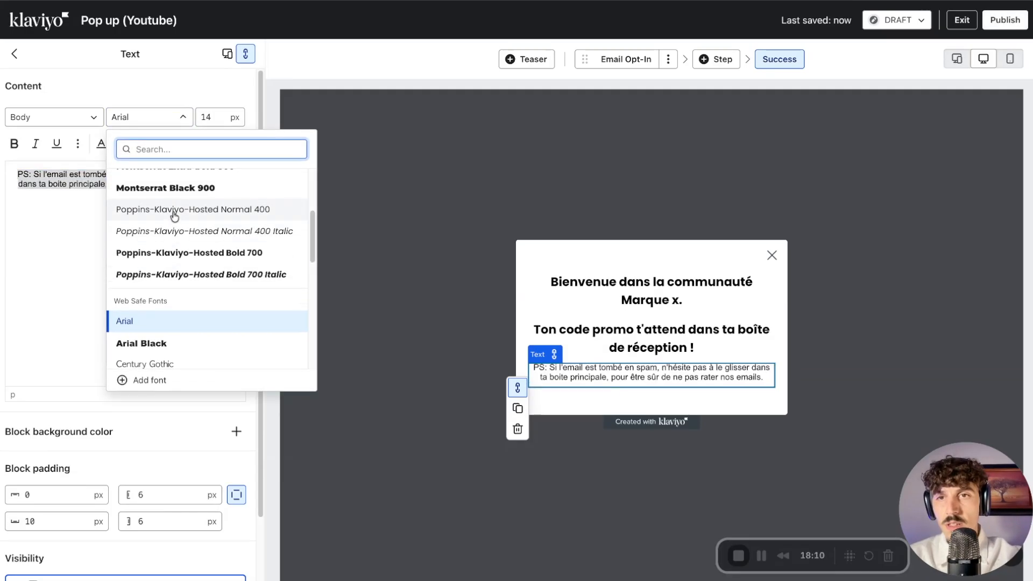
left_click(172, 211)
left_click(214, 115)
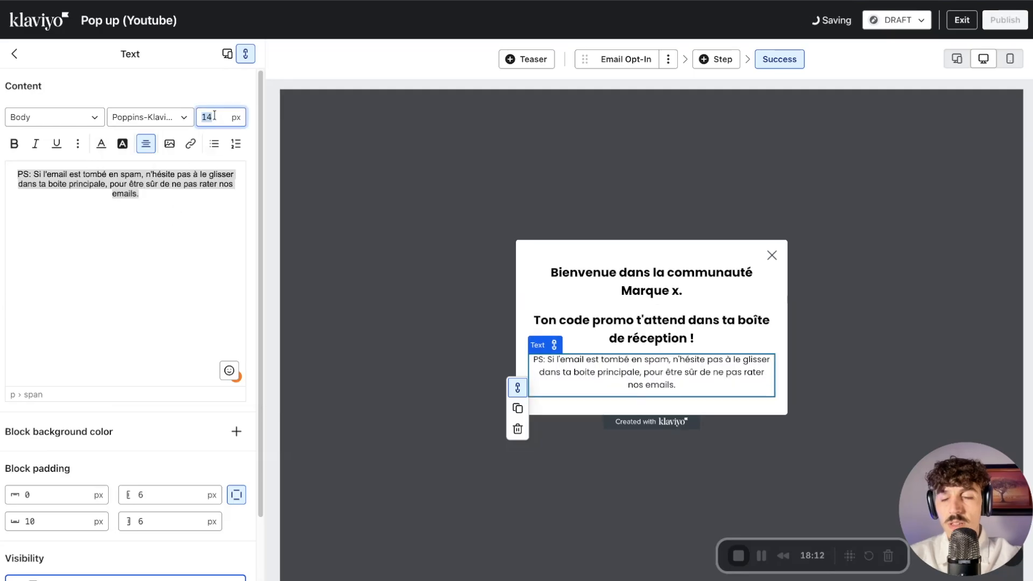
type("18")
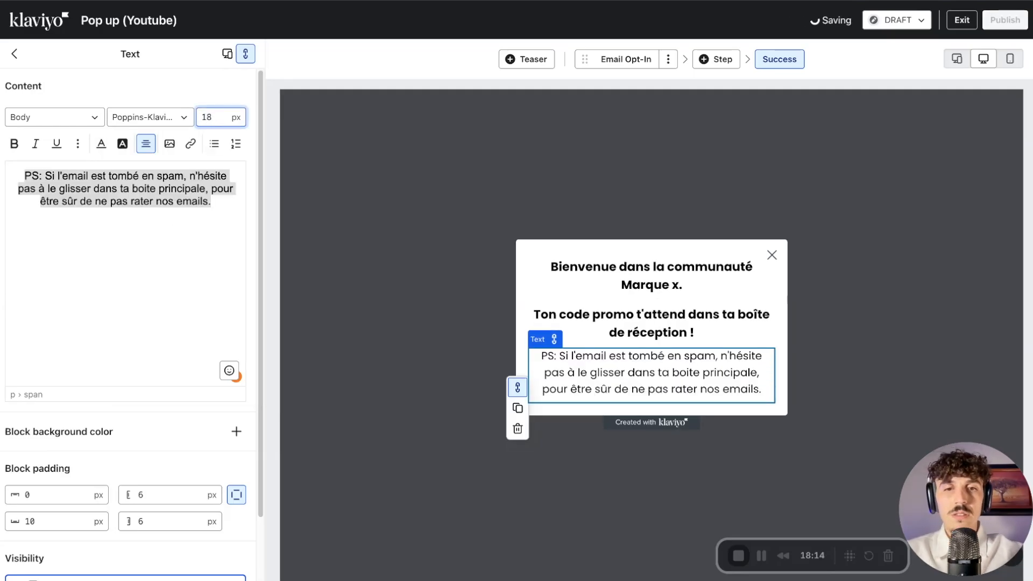
key("BackSpace")
type("6")
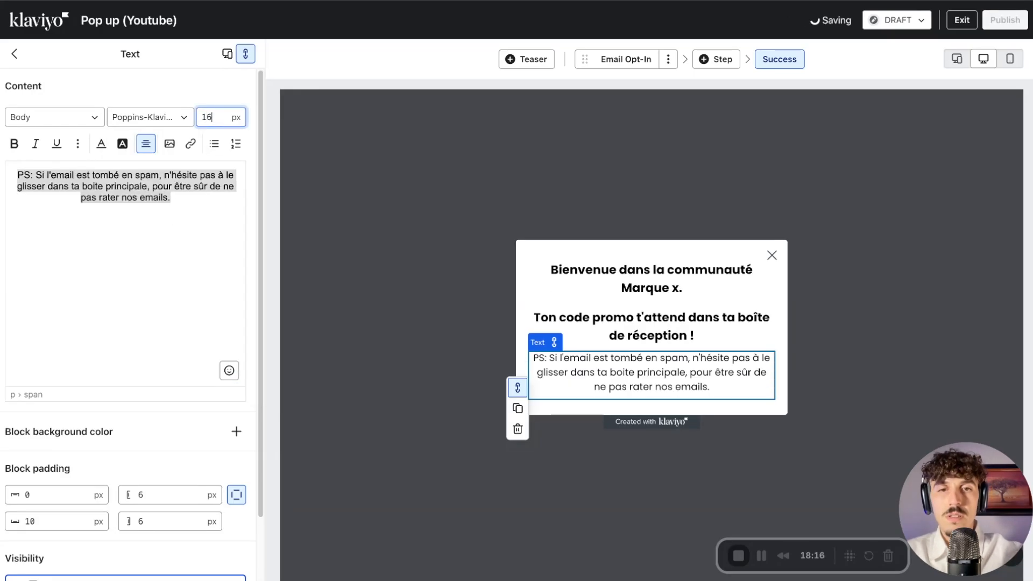
- Reduce the PS paragraph's font size to 14 px
left_click(674, 324)
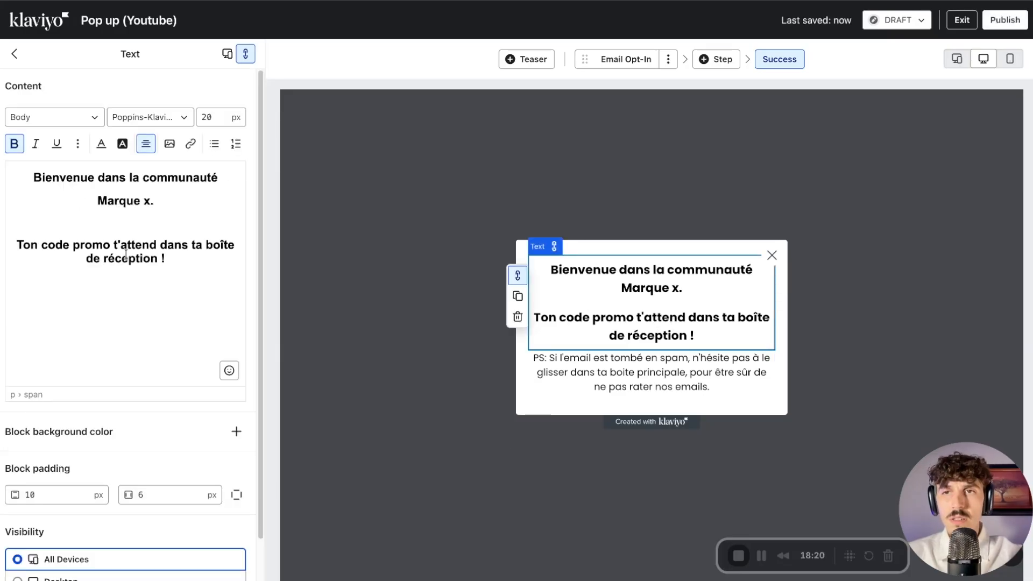
left_click(623, 366)
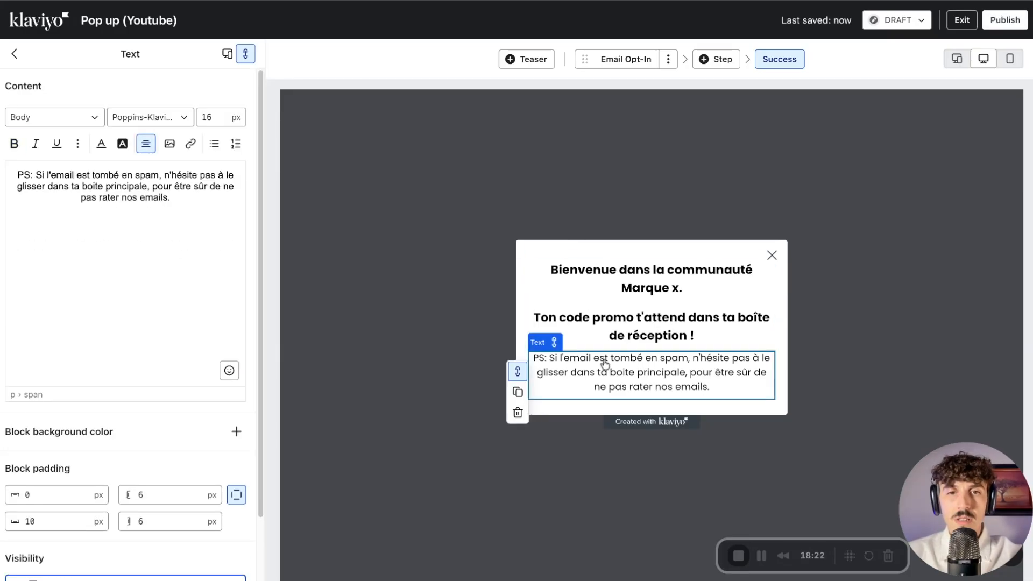
triple_click(131, 179)
left_click(217, 118)
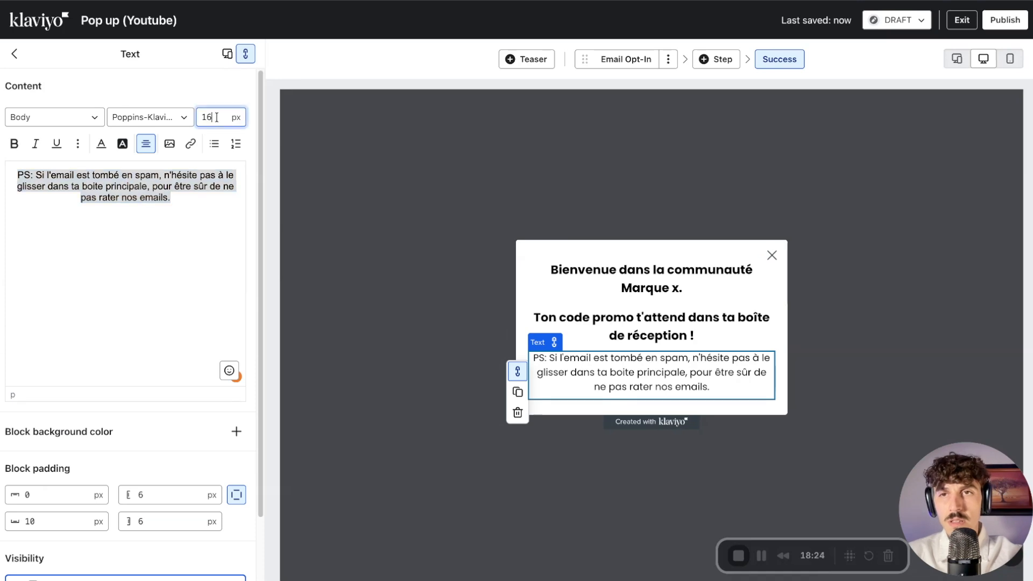
key("BackSpace")
type("4")
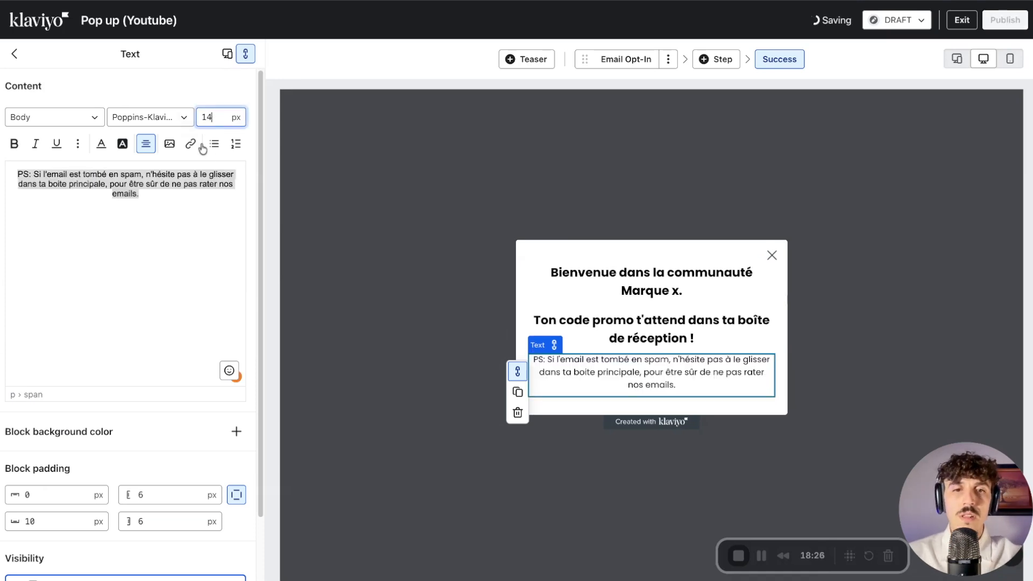
- Insert an empty line above the PS paragraph to separate it from the welcome text
triple_click(100, 174)
left_click(17, 172)
key("Return")
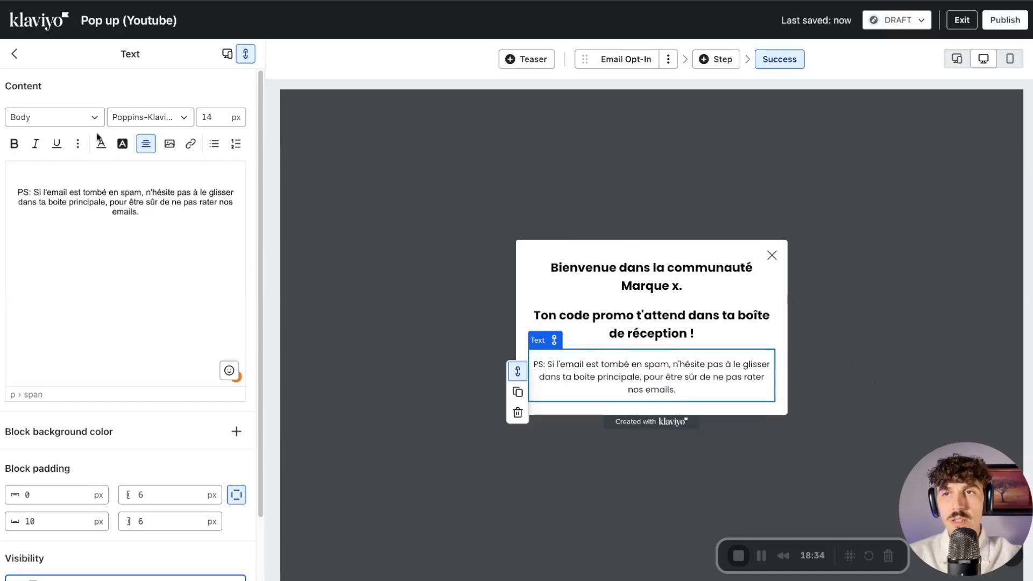
- Add an image block above the welcome text on the Success step and select it
left_click(14, 53)
left_click(43, 185)
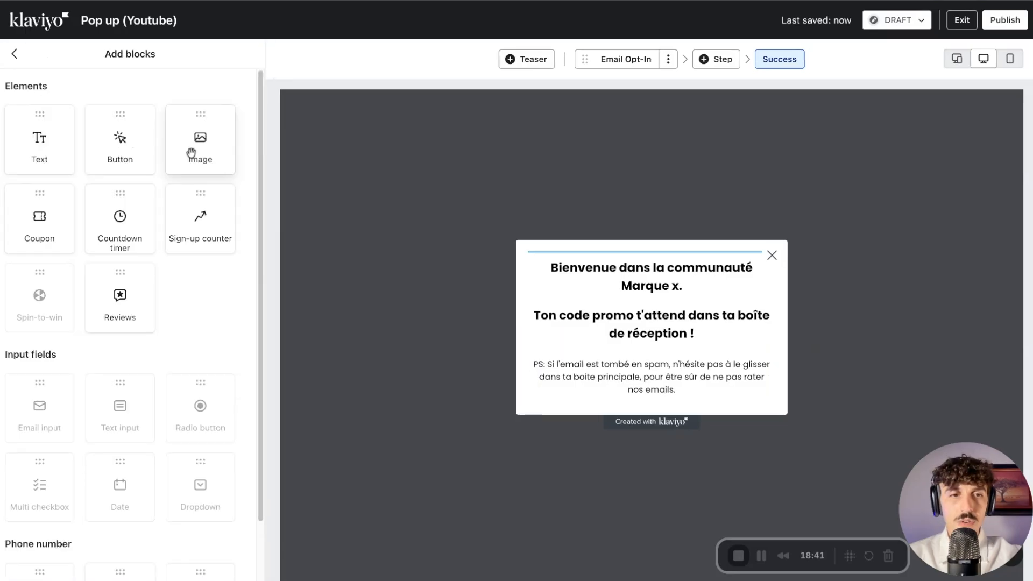
left_click_drag(200, 141, 662, 259)
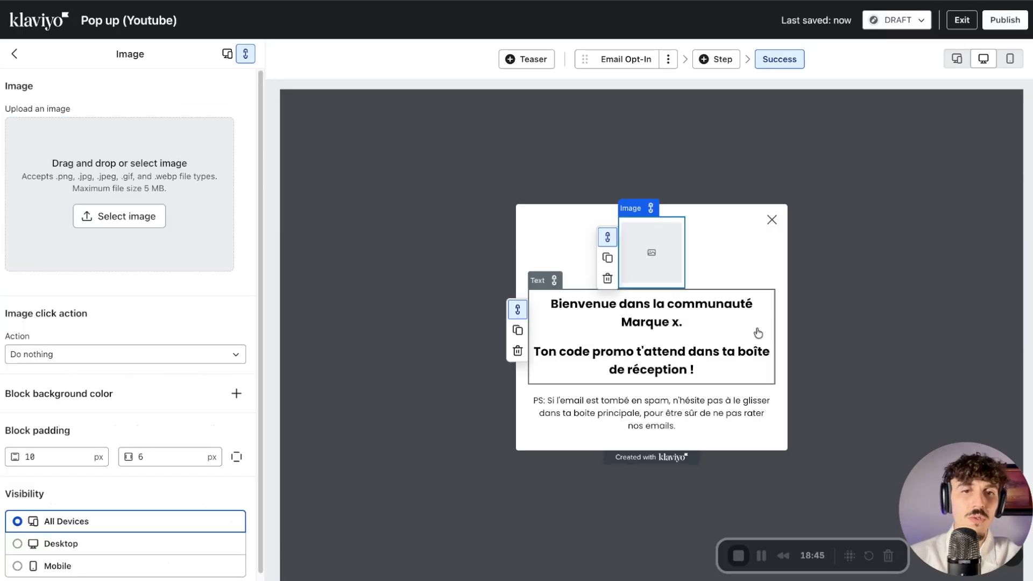
left_click(696, 365)
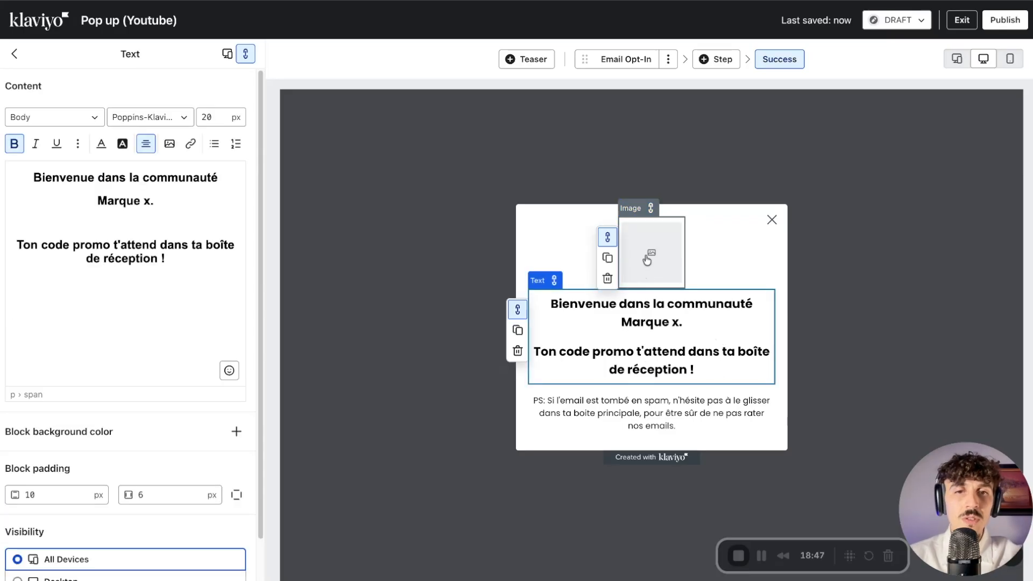
left_click(652, 253)
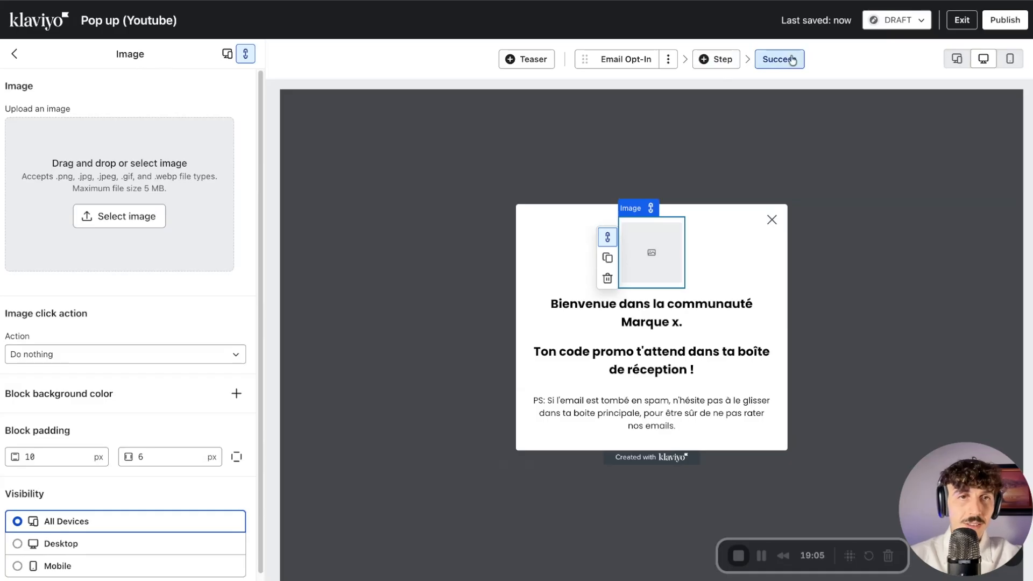
- Review the pop-up preparation checklist in Miro, from the pop-up's objective through to the consent notice
left_click(581, 2)
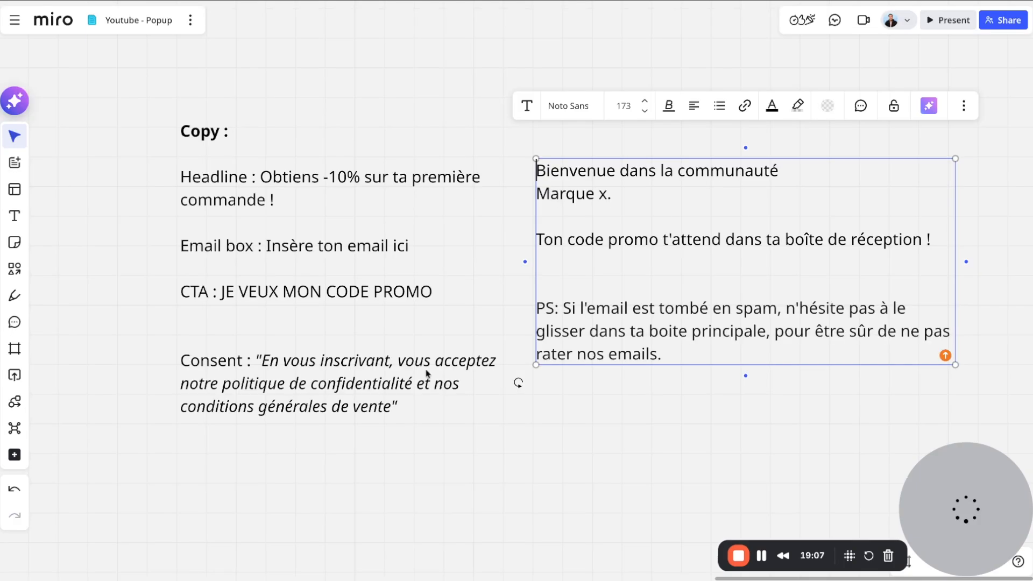
scroll(346, 397, "left", 10)
scroll(344, 397, "down", 3)
scroll(272, 256, "up", 5)
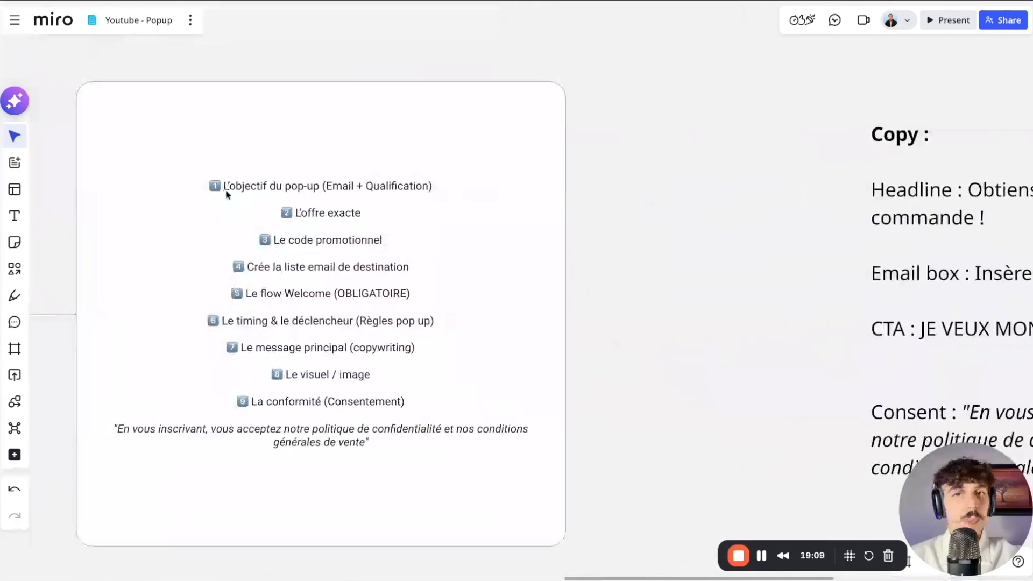
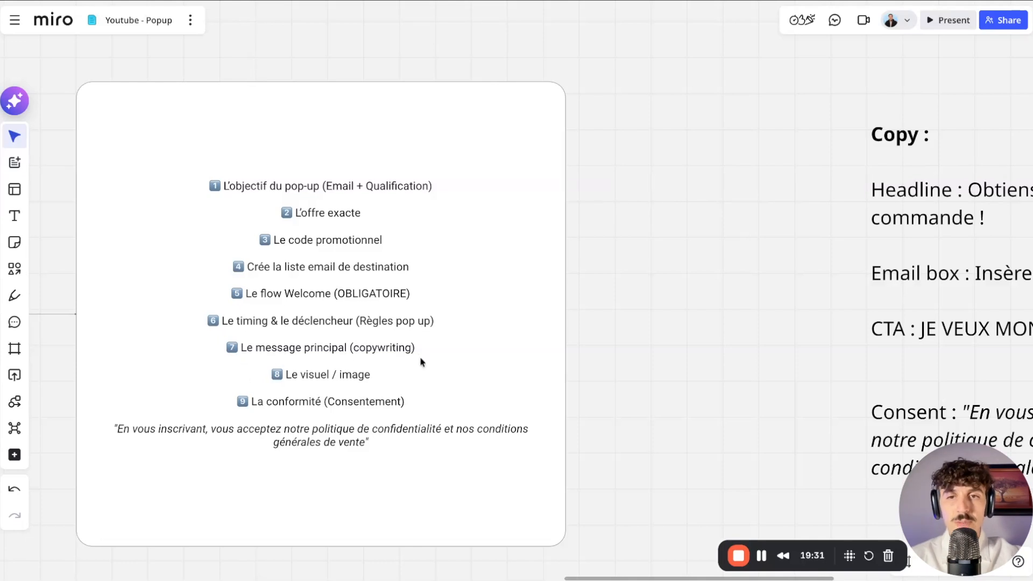
scroll(328, 391, "down", 1)
scroll(399, 350, "down", 1)
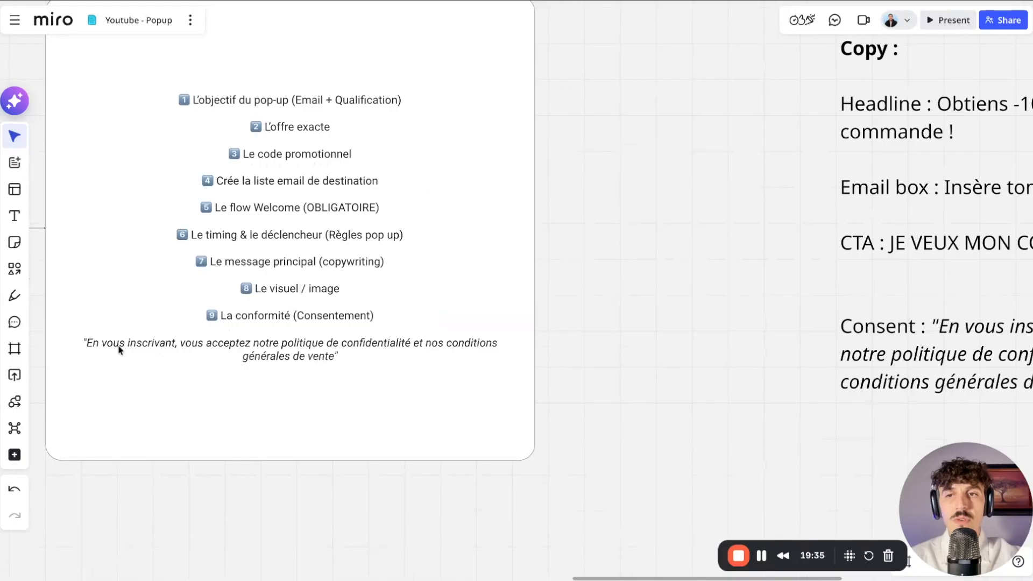
scroll(318, 355, "down", 2)
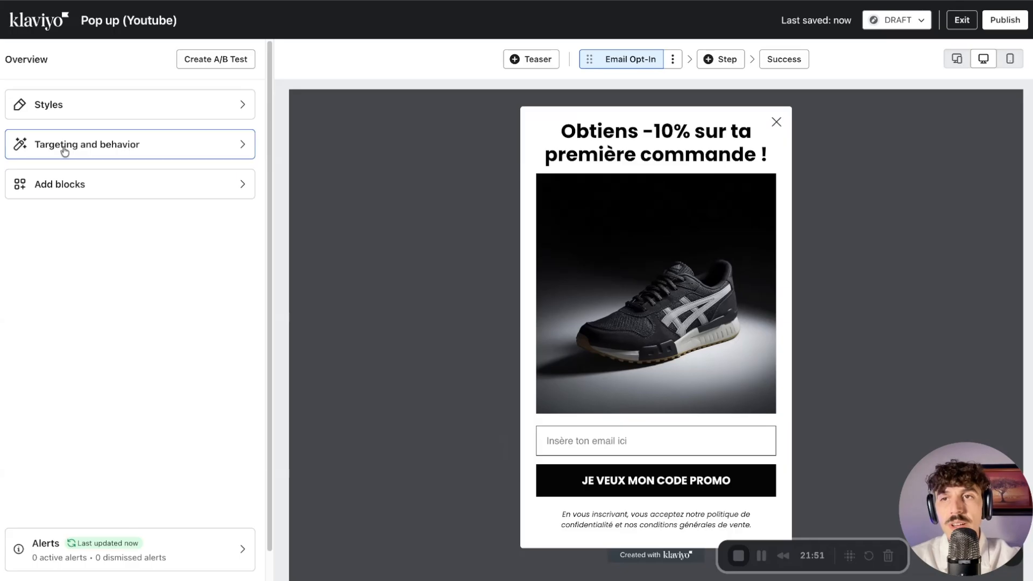
- Add a multi checkbox block between the shoe image and the email field, with its options laid out horizontally
left_click(90, 187)
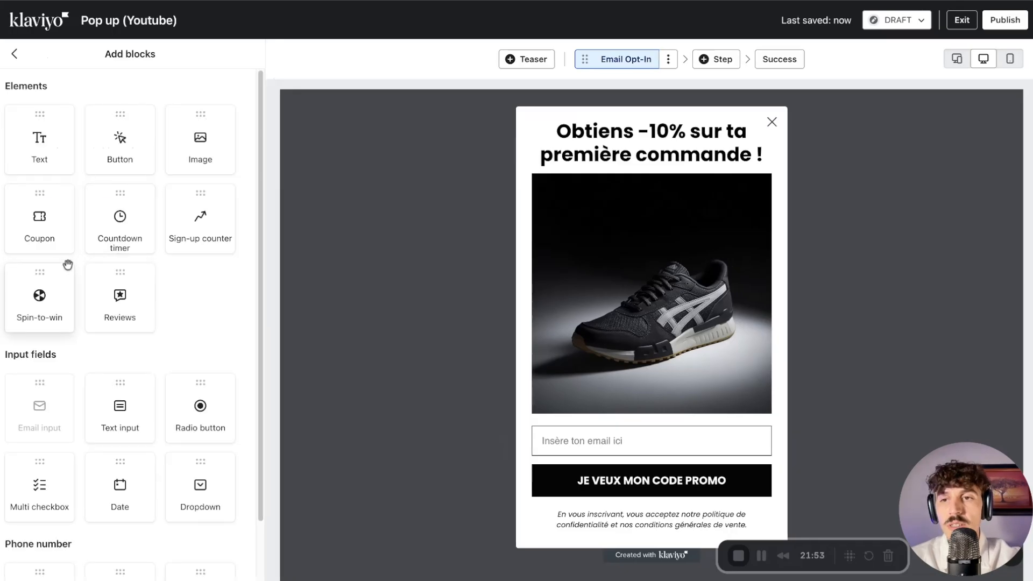
scroll(65, 263, "down", 1)
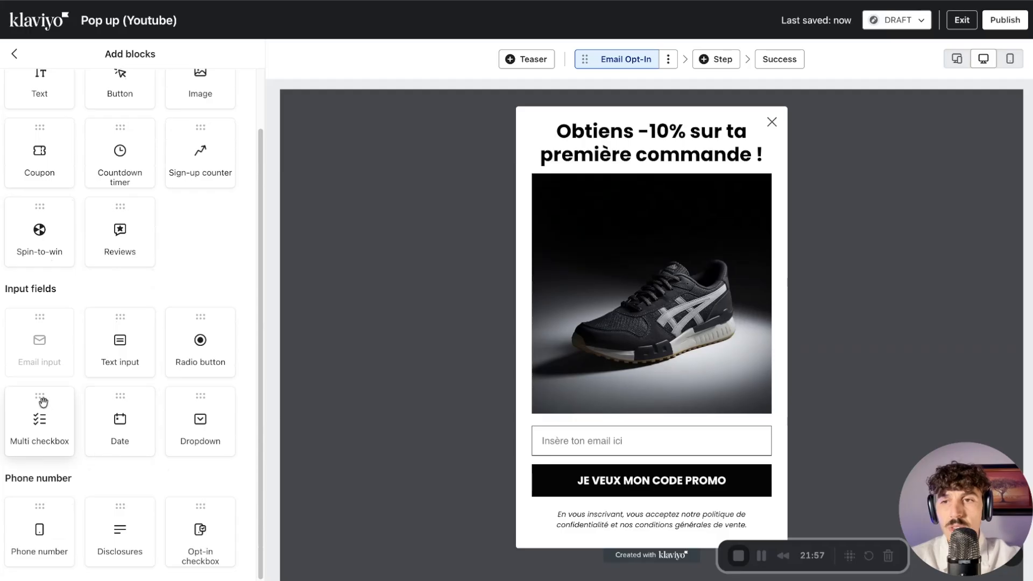
left_click_drag(37, 418, 538, 429)
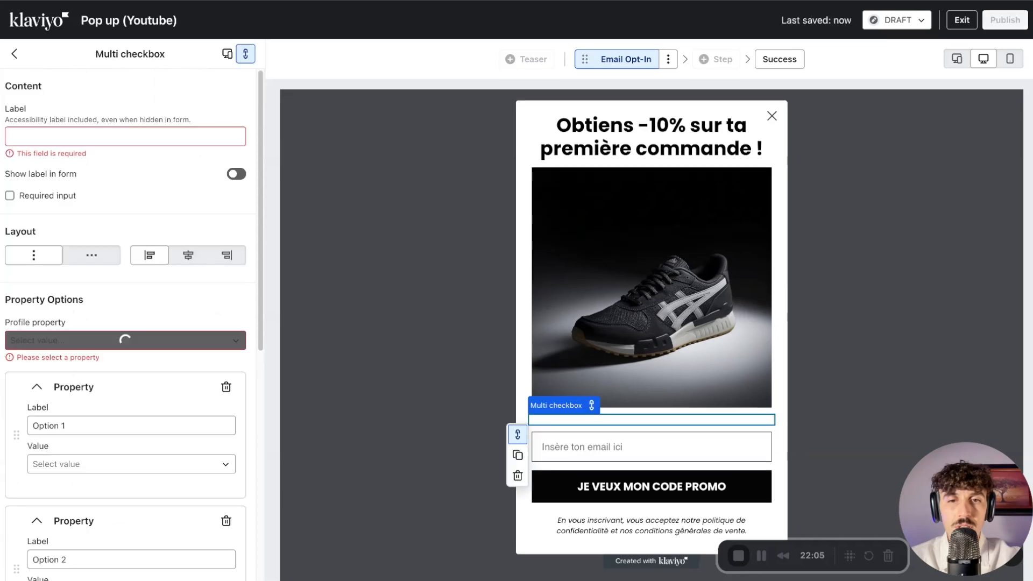
left_click(89, 256)
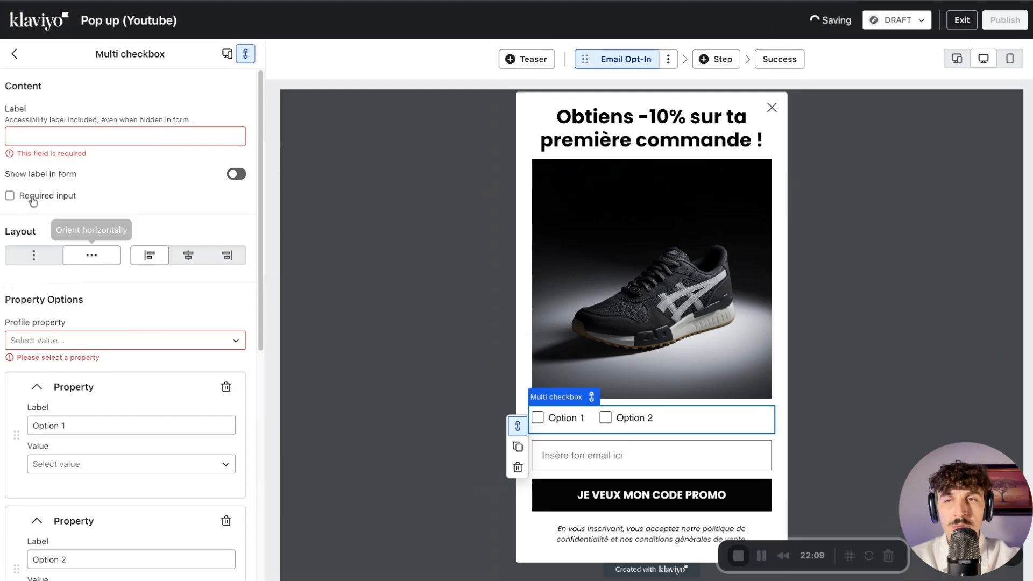
- Label the multi checkbox block "Je fais du shopping pour"
left_click(46, 135)
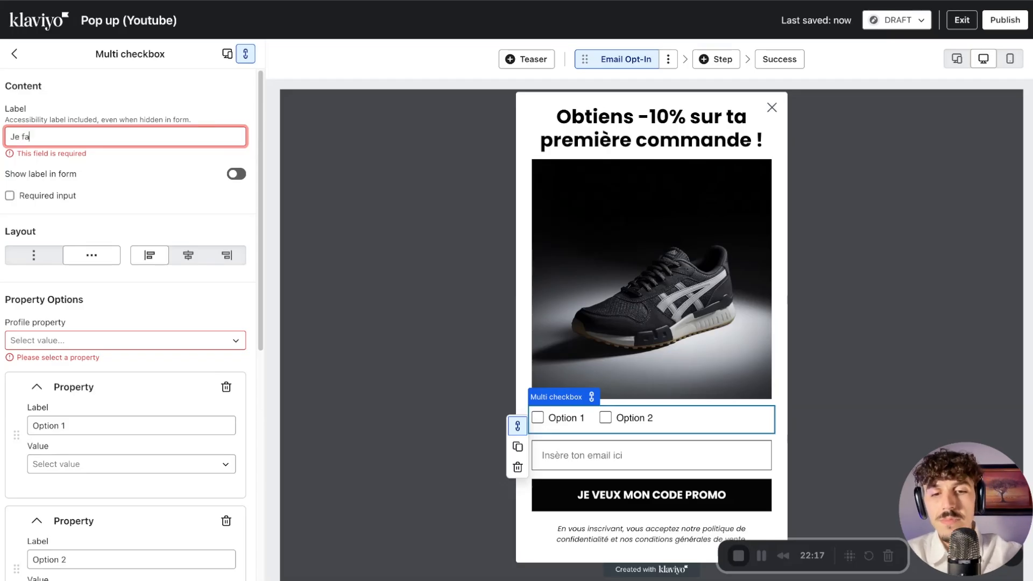
type("Je fais du shoppi")
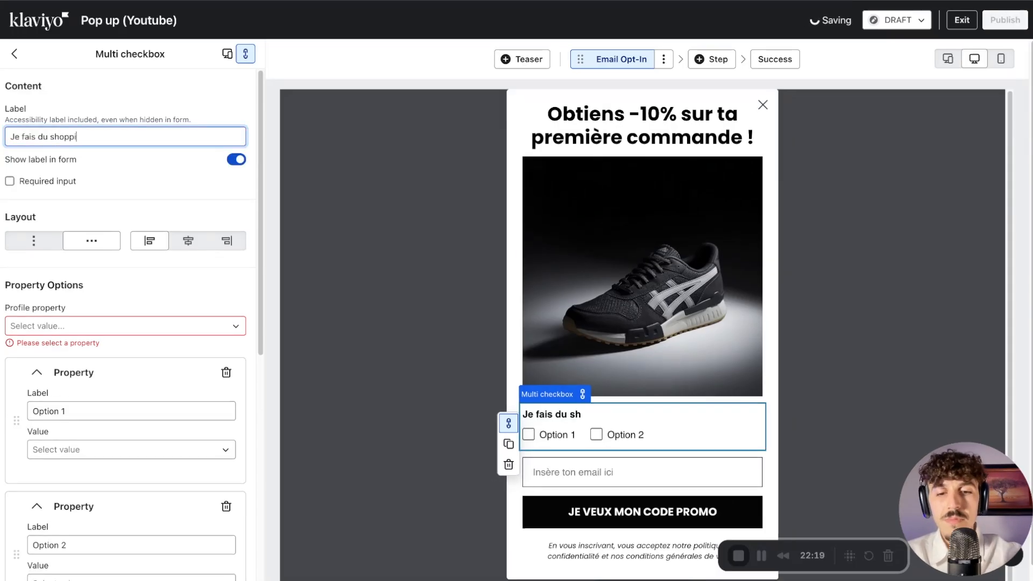
type("ng pour")
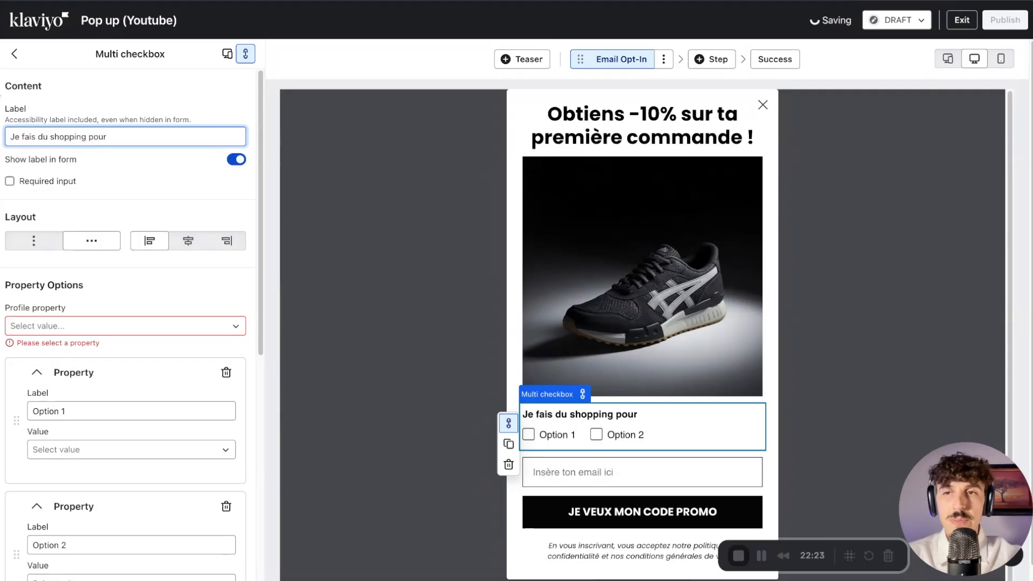
- Rename the two checkbox options to "Homme" and "Femme"
scroll(80, 376, "down", 2)
left_click(73, 312)
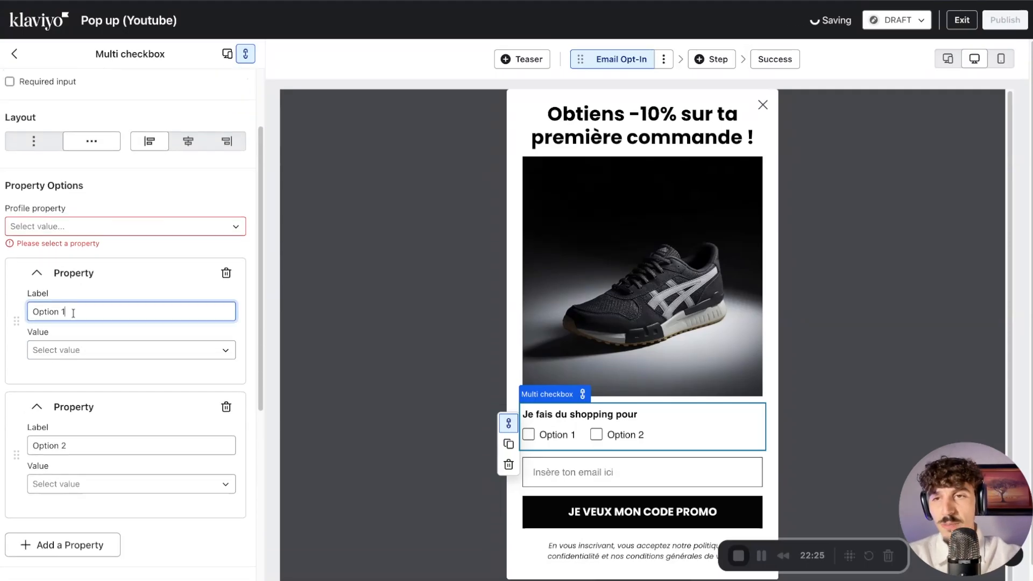
key("ctrl+a")
type("Homme")
scroll(69, 427, "down", 1)
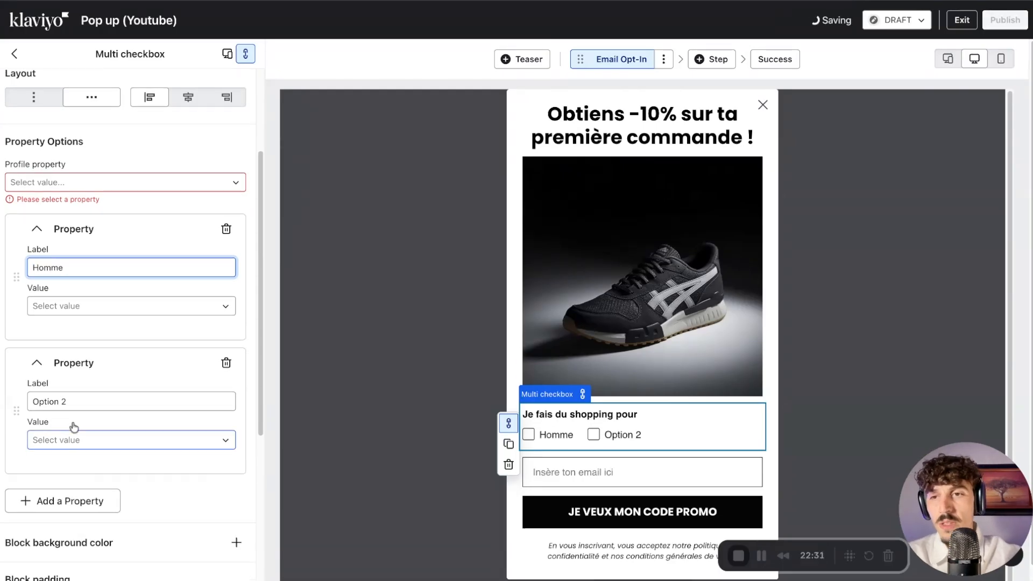
left_click(76, 401)
key("ctrl+a")
type("Femme")
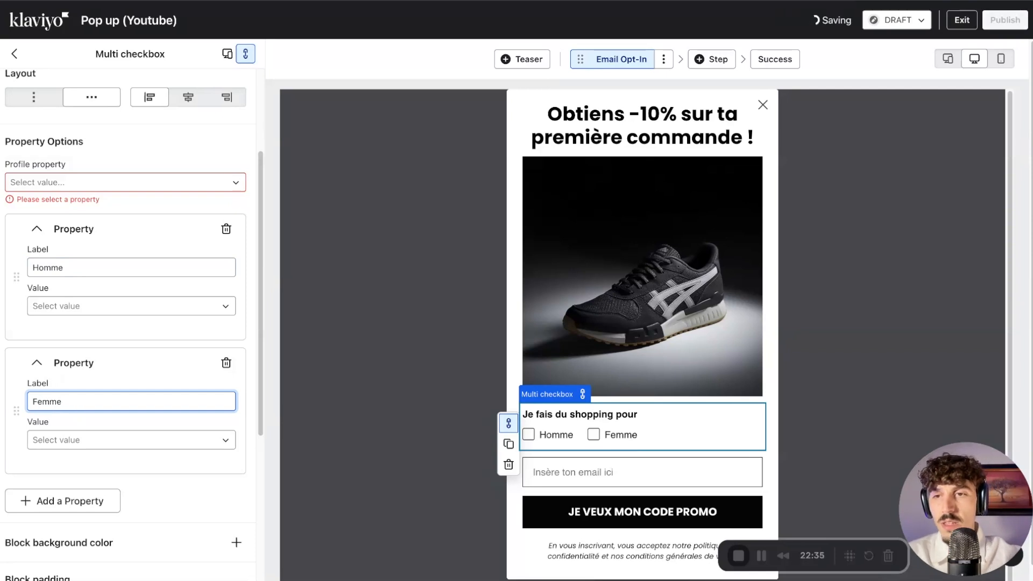
- Add a third checkbox option labelled "Les deux"
scroll(75, 430, "down", 2)
left_click(74, 426)
left_click(62, 456)
type("Les deux")
scroll(116, 408, "up", 3)
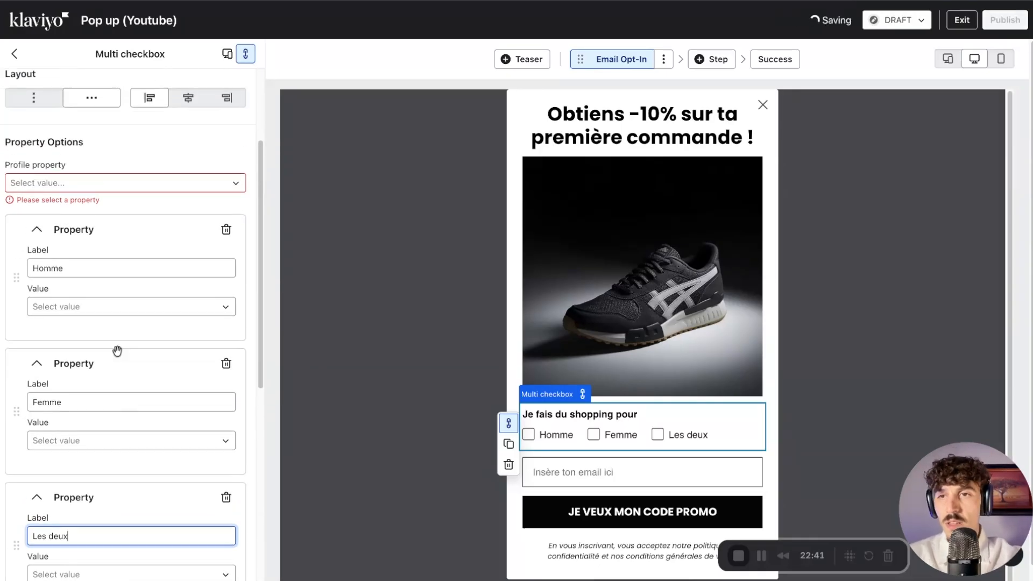
- Create the value "Avatar Homme" and assign it to the Homme option
scroll(108, 301, "down", 1)
left_click(101, 280)
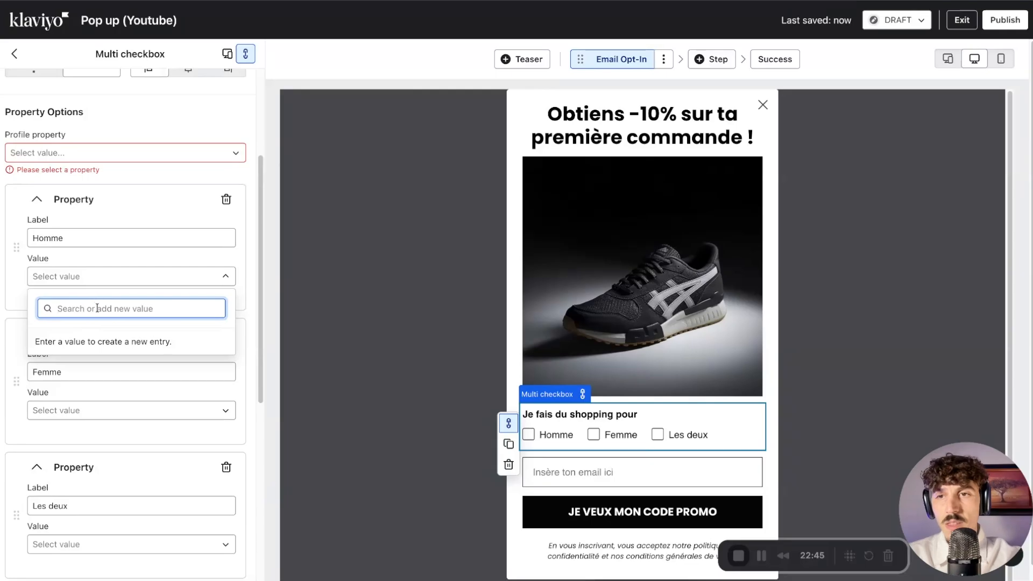
type("Avat")
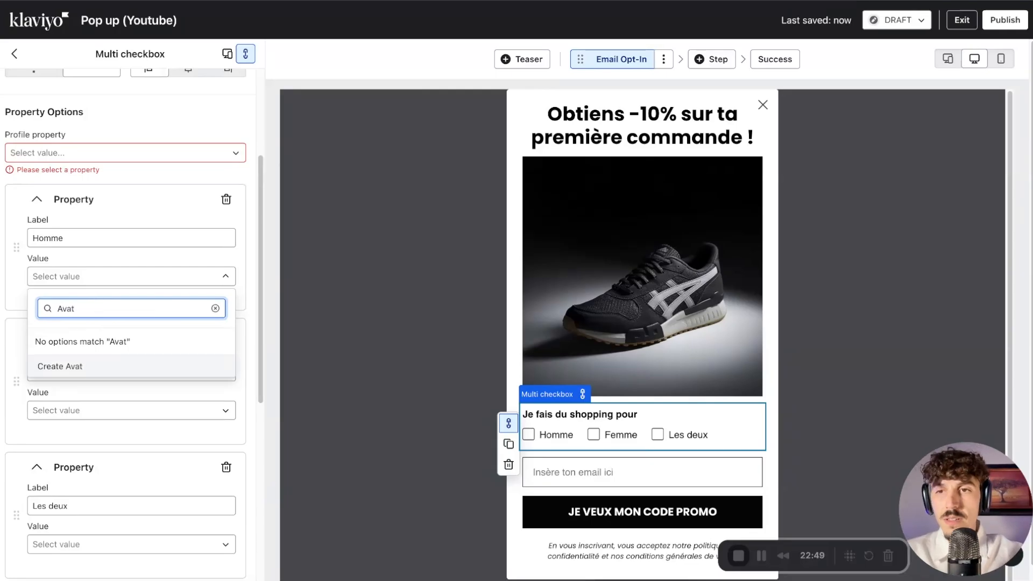
type("ar")
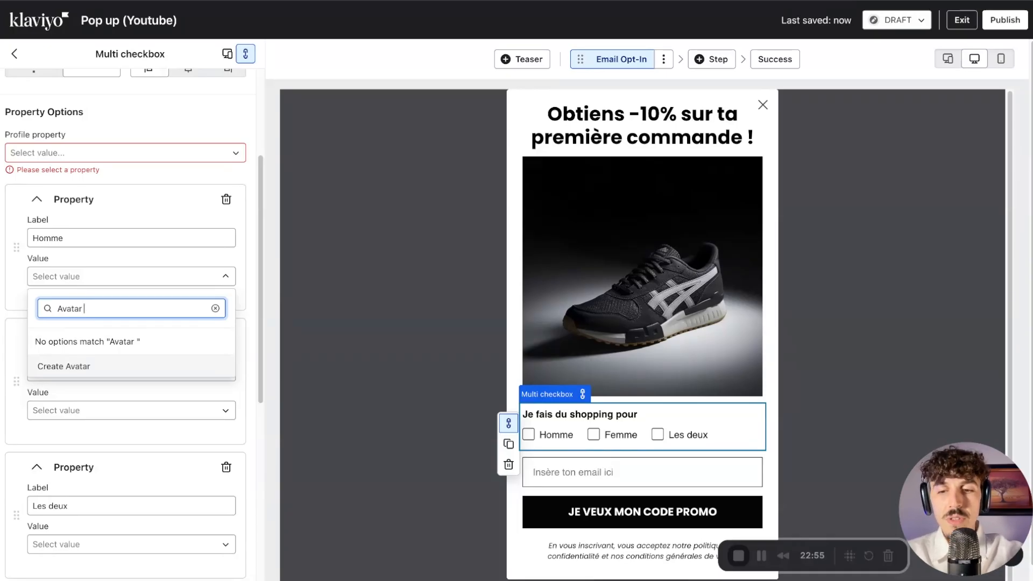
type("Homme")
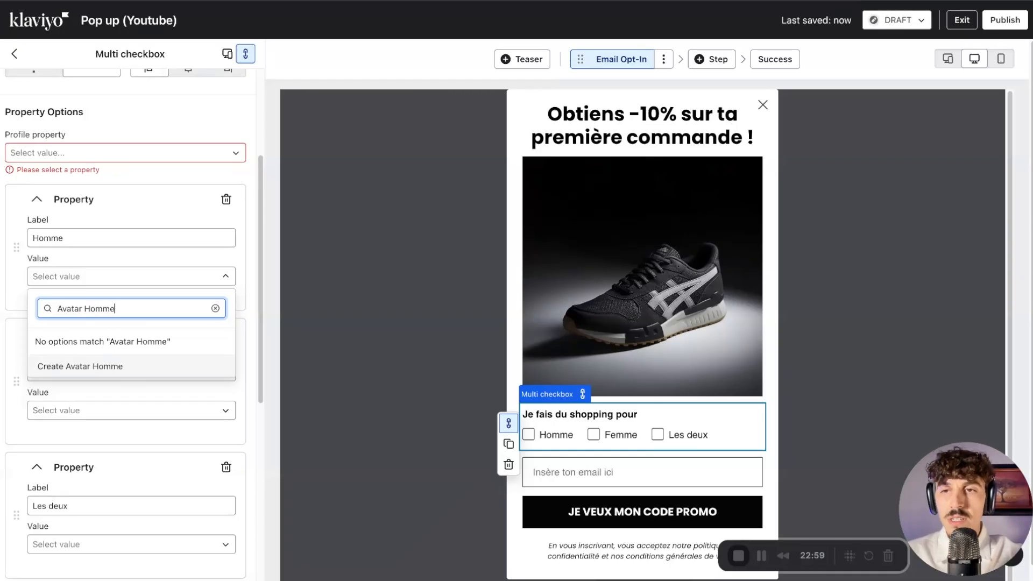
left_click(82, 367)
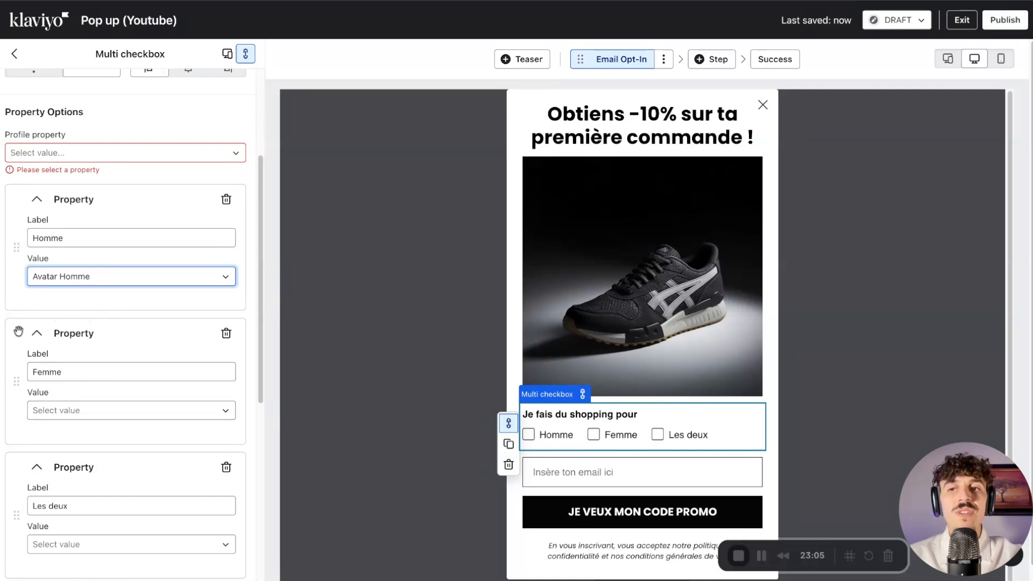
- Create the value "Avatar Femme" and assign it to the Femme option
left_click(68, 373)
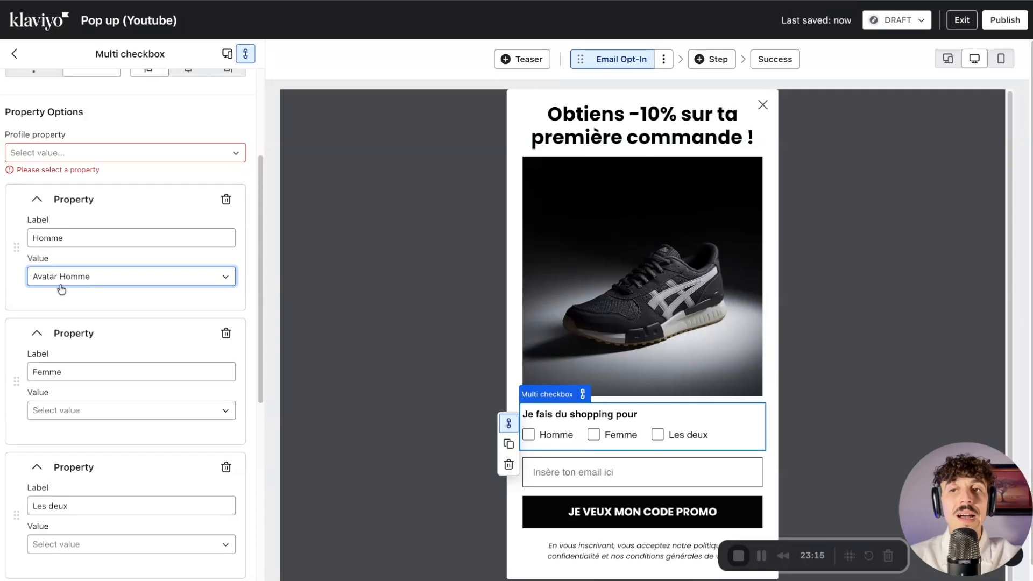
left_click(114, 408)
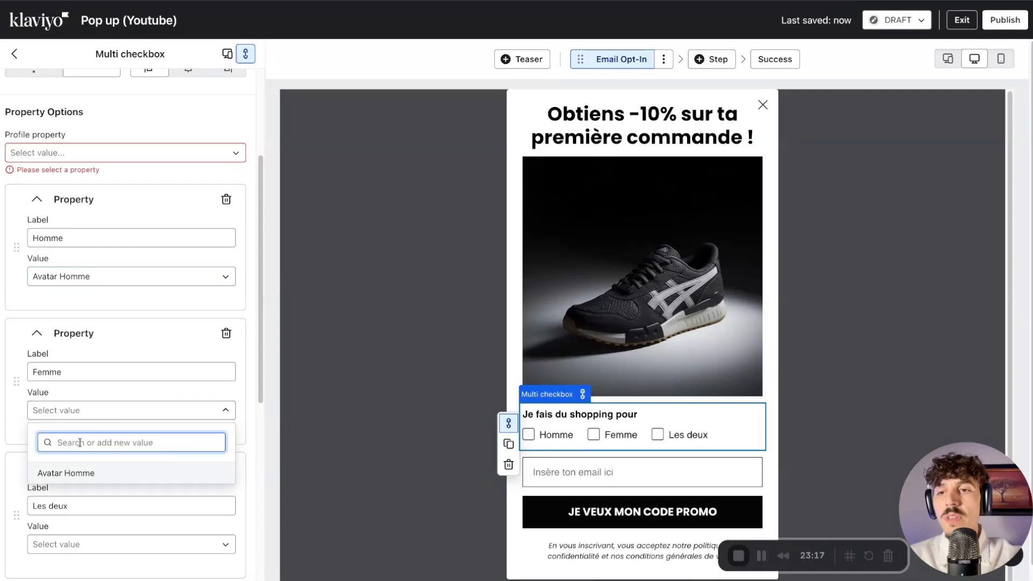
type("Avata")
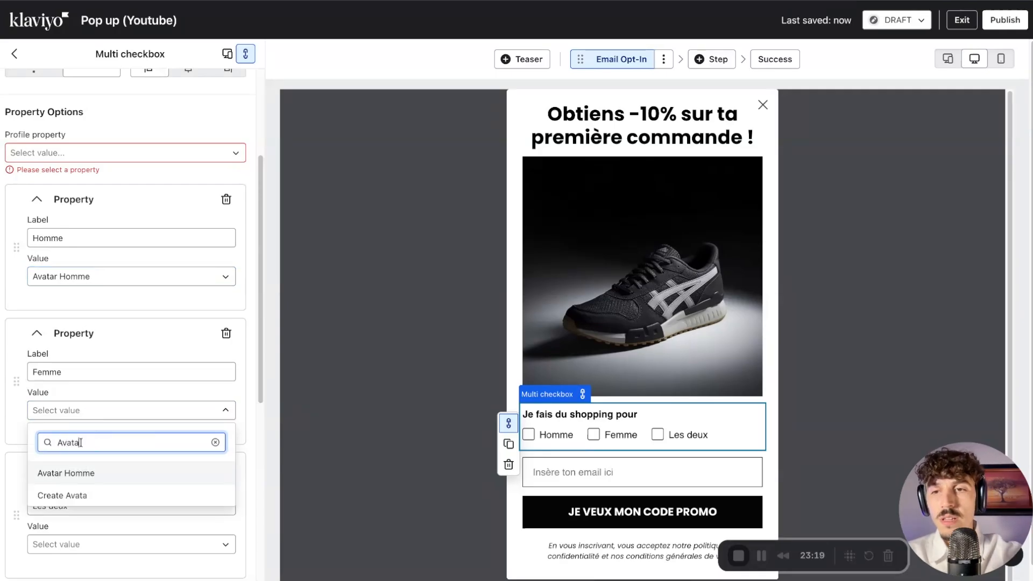
type("r femme")
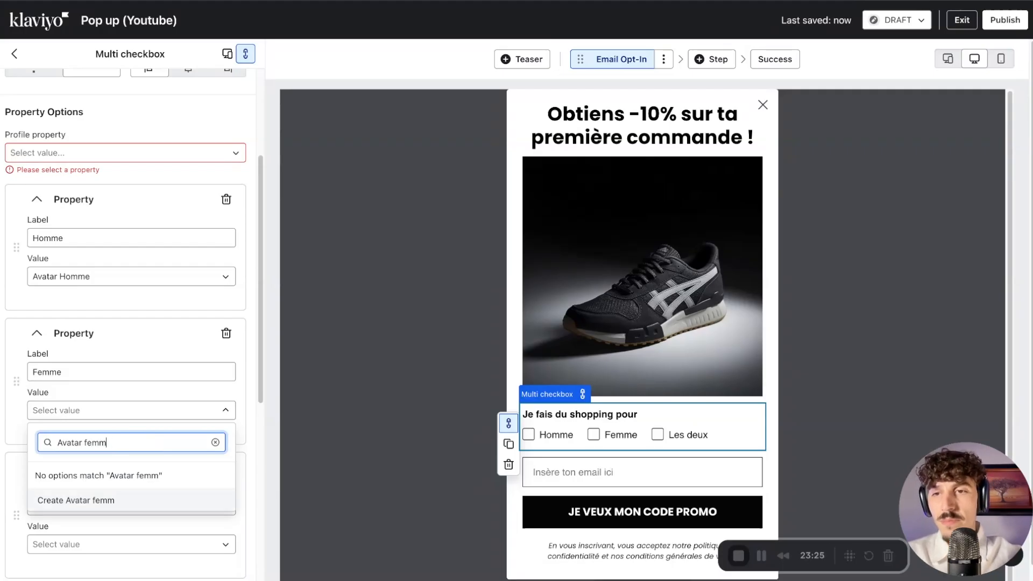
key("BackSpace")
key("BackSpace")
key("BackSpace")
key("BackSpace")
key("BackSpace")
type("Femme")
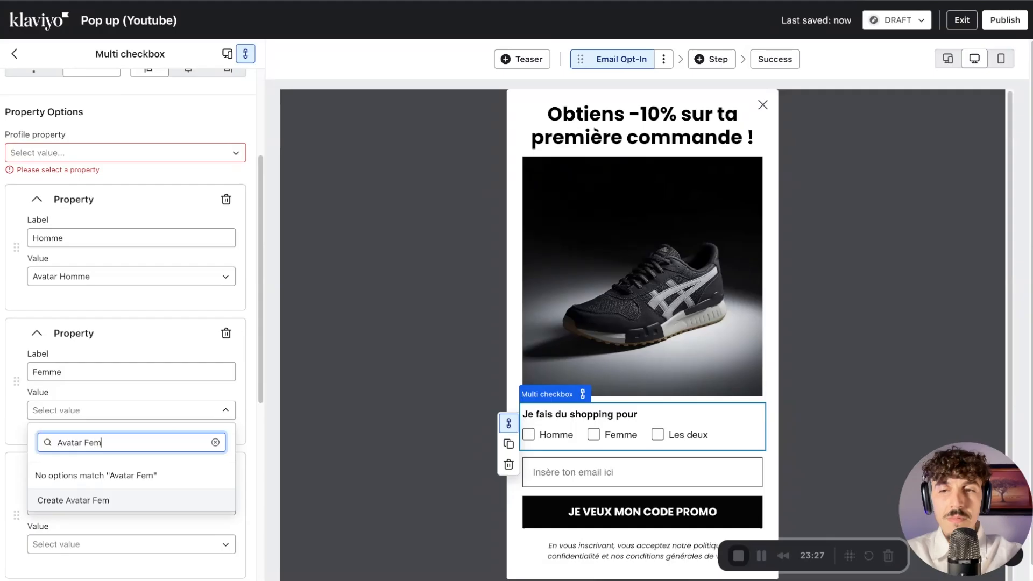
left_click(93, 503)
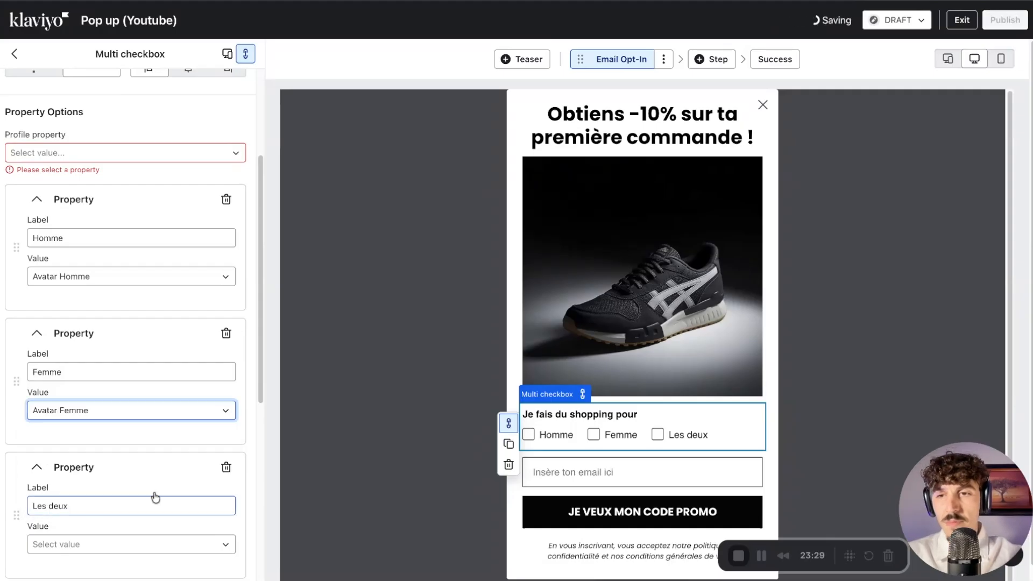
- Create the value "Avatar Homme & Femme" and assign it to the Les deux option
scroll(107, 479, "down", 3)
left_click(83, 457)
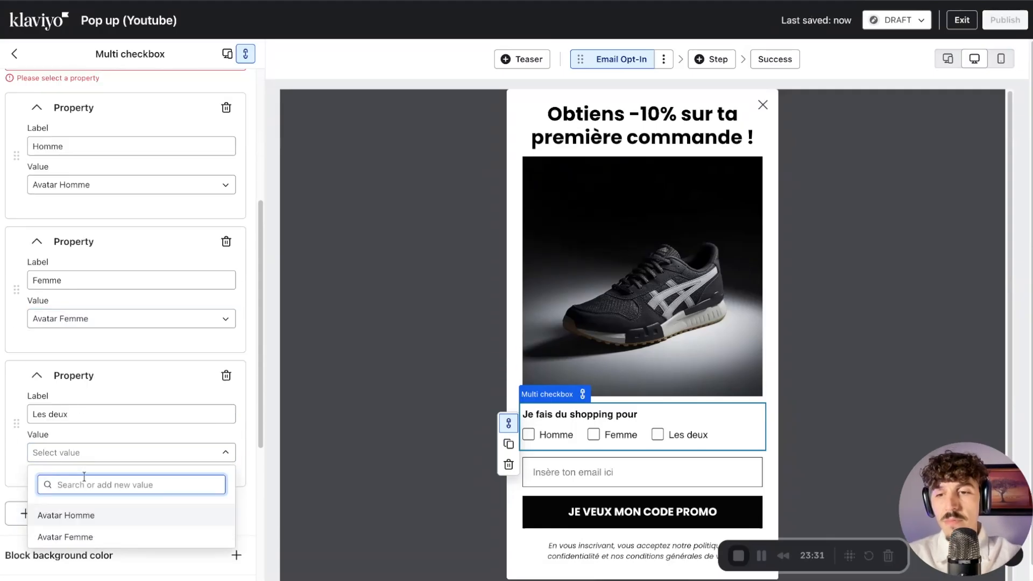
type("Avatar ")
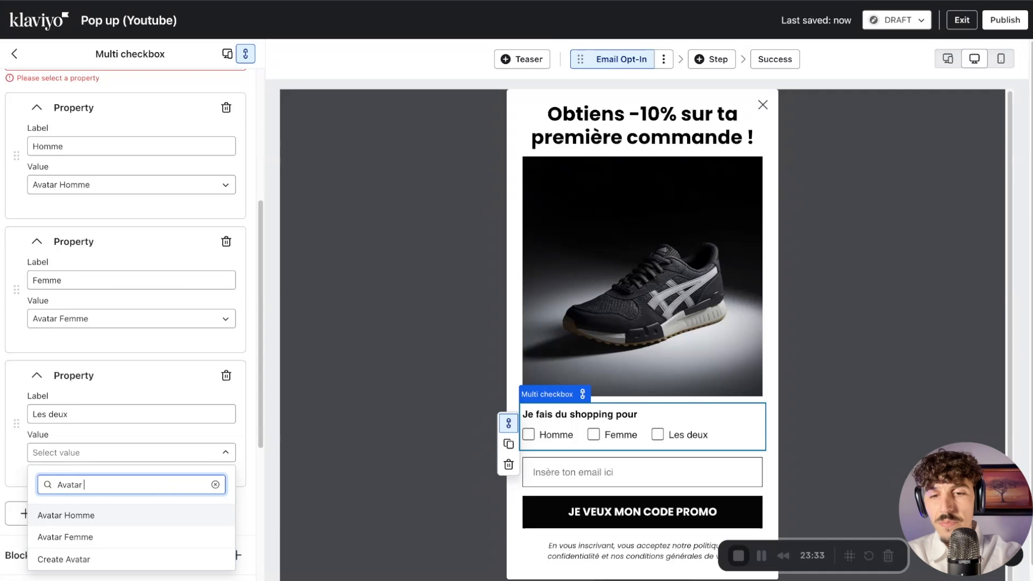
type("Homme ")
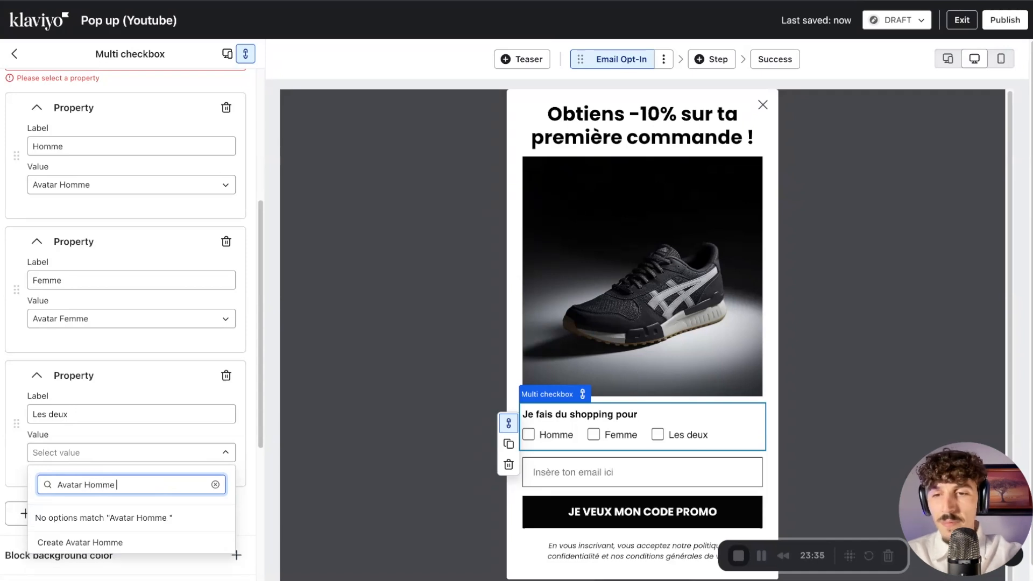
type("& Femme")
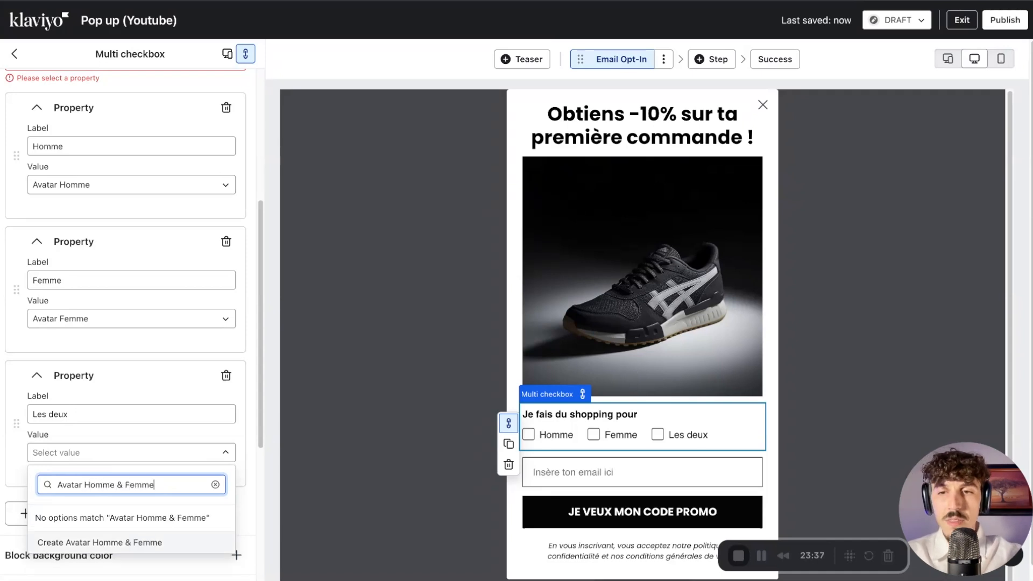
left_click(94, 542)
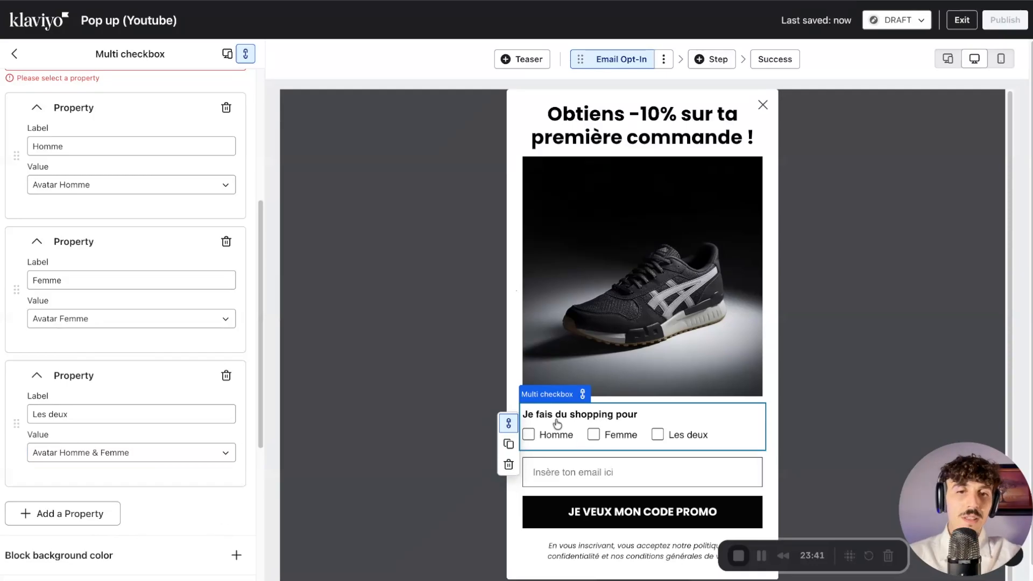
- Collapse the settings of all three checkbox options
left_click(37, 376)
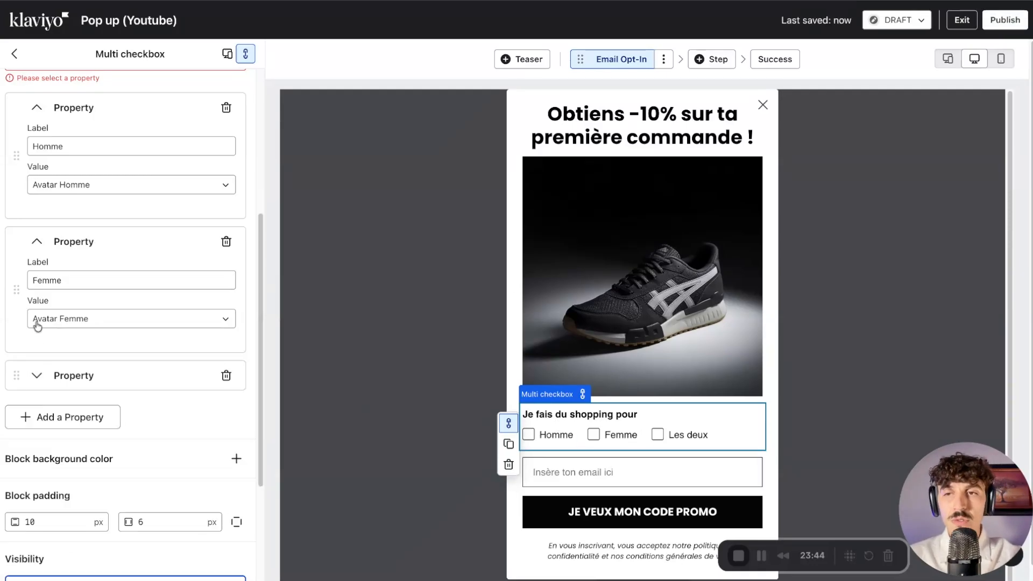
left_click(36, 242)
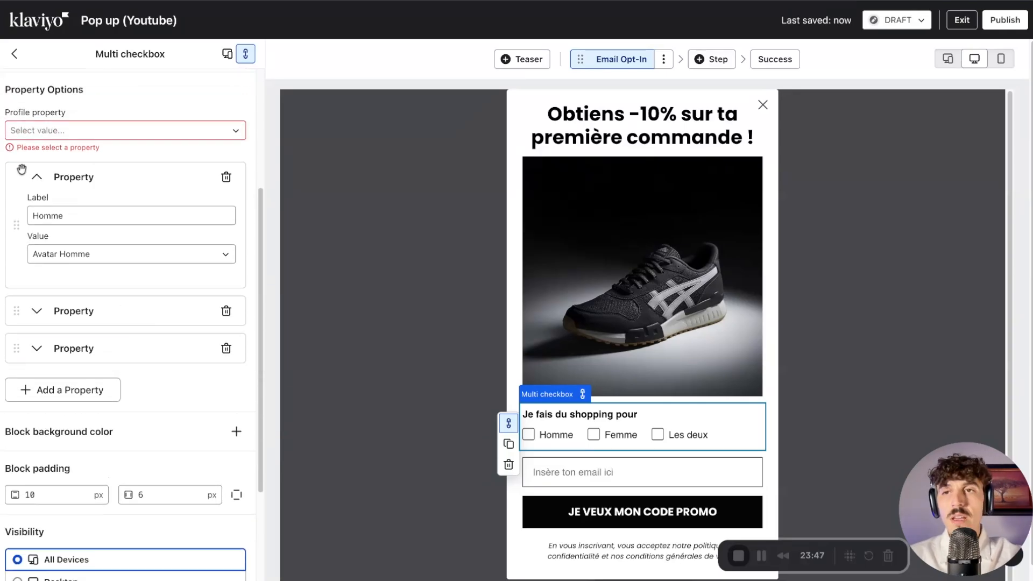
left_click(35, 177)
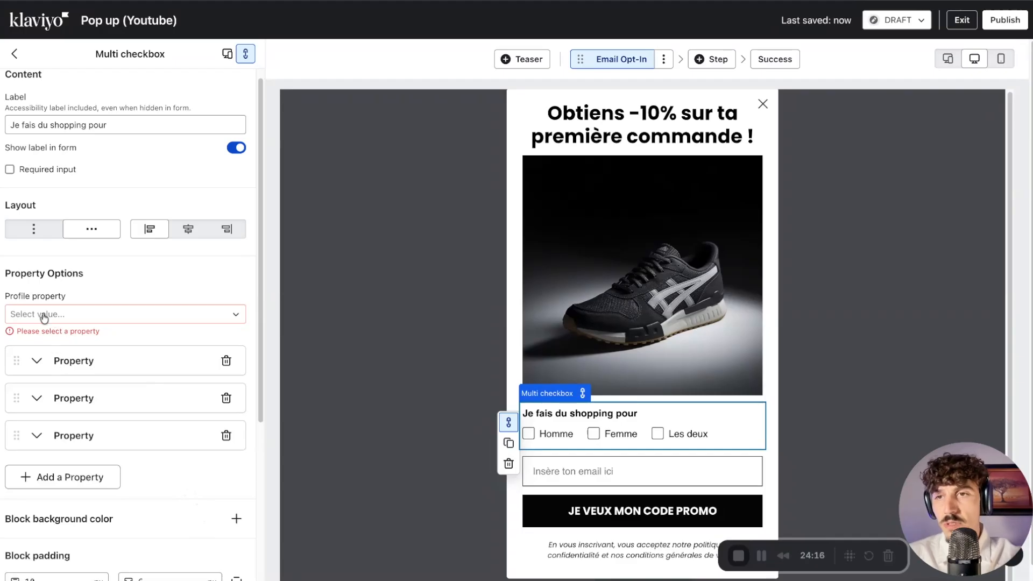
left_click(74, 316)
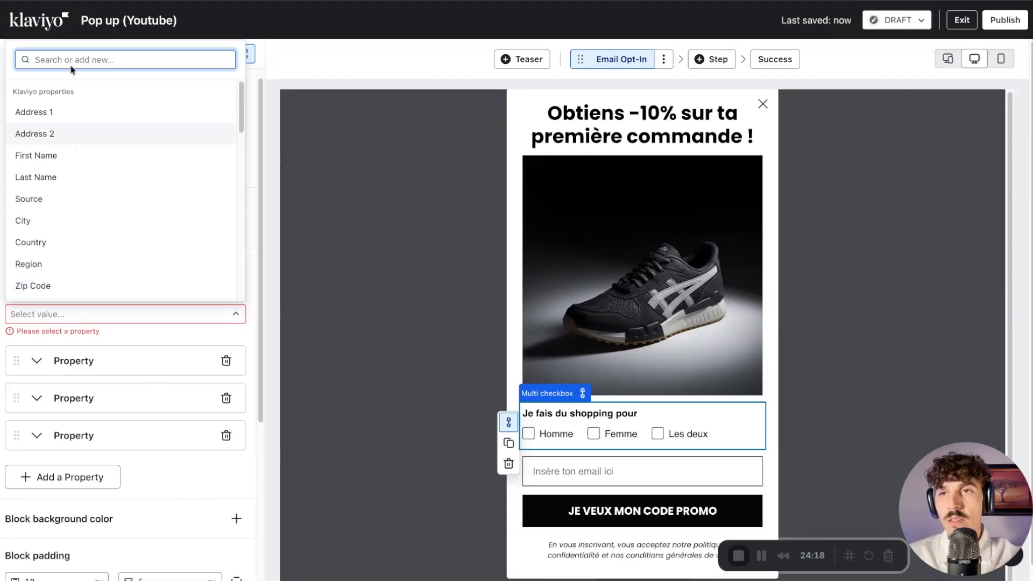
left_click(168, 491)
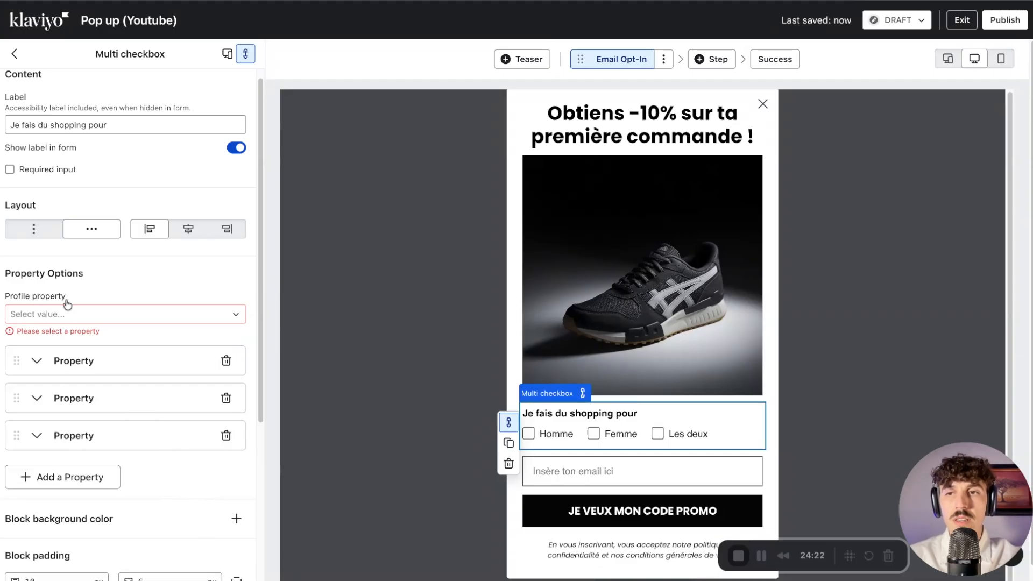
left_click(89, 317)
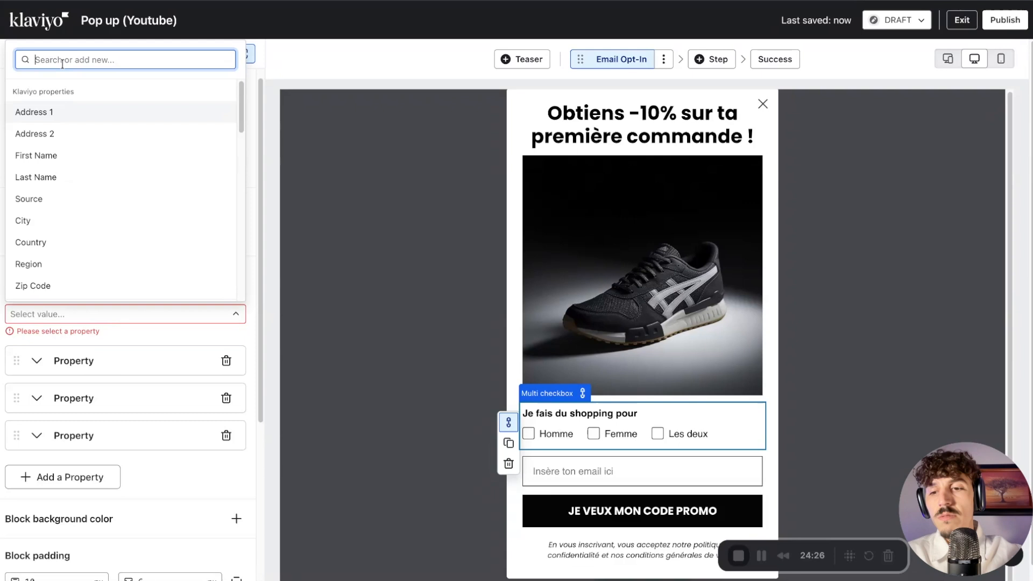
type("A")
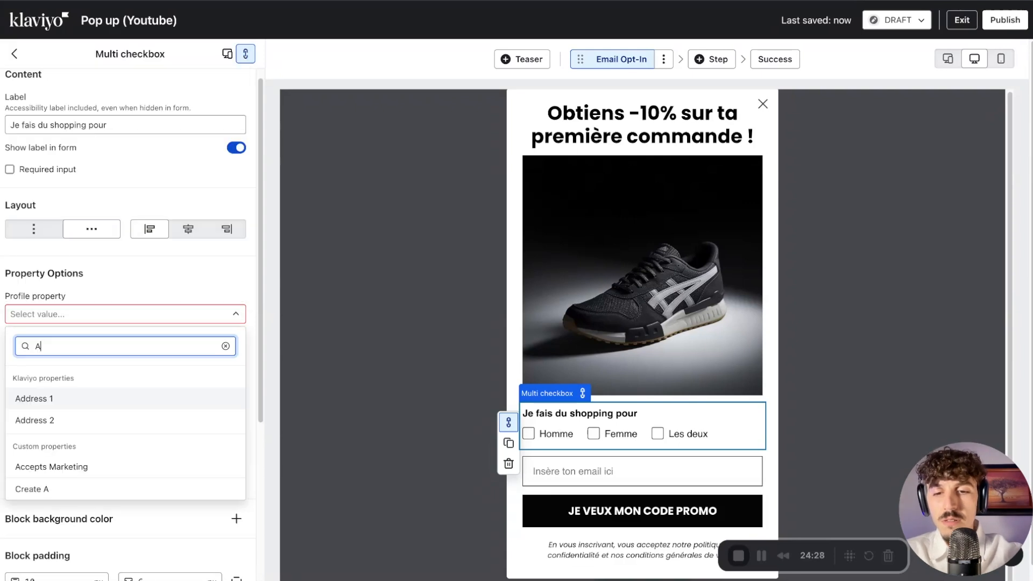
type("vatart")
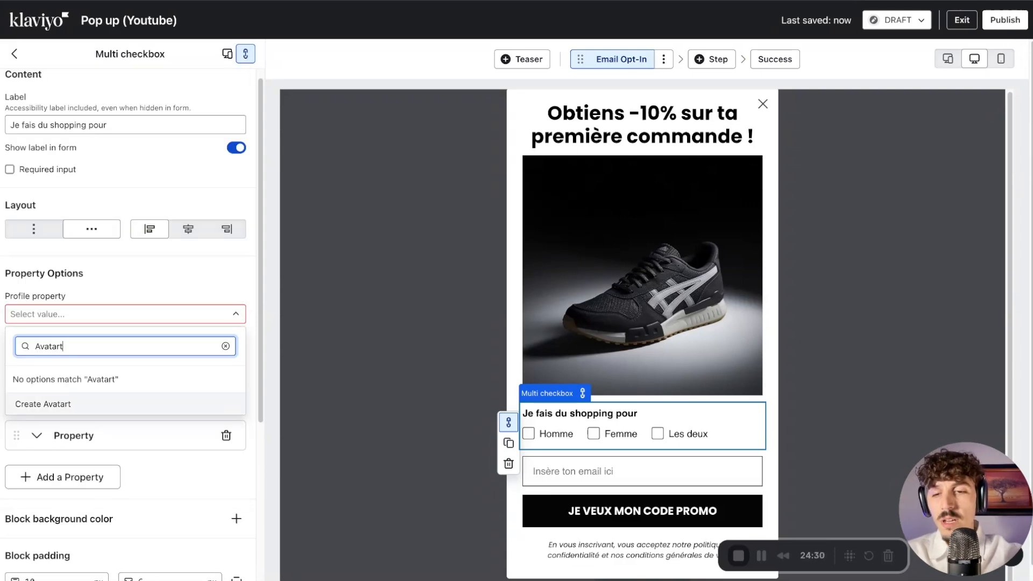
key("BackSpace")
key("BackSpace")
key("BackSpace")
key("BackSpace")
key("BackSpace")
key("BackSpace")
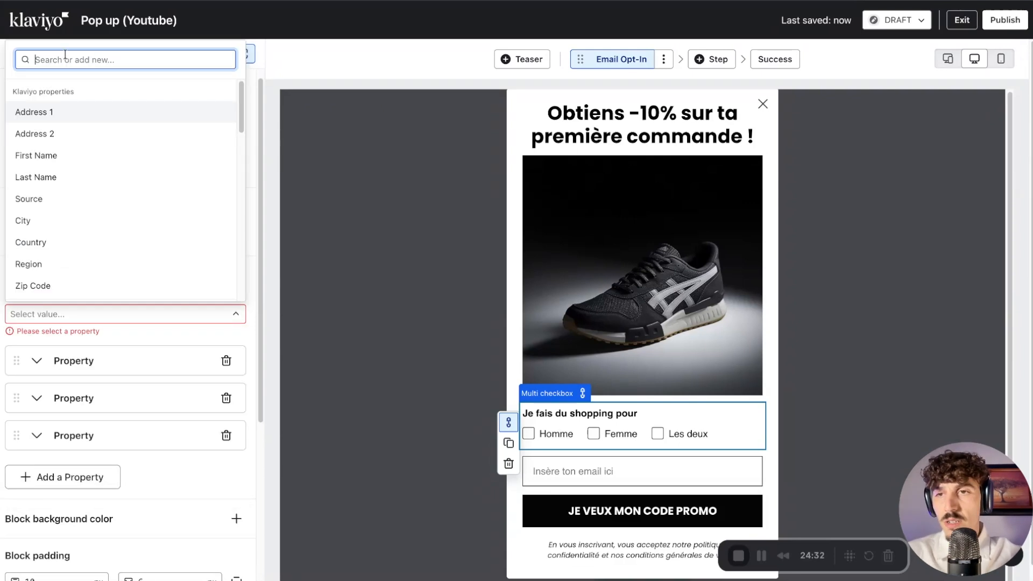
left_click(258, 462)
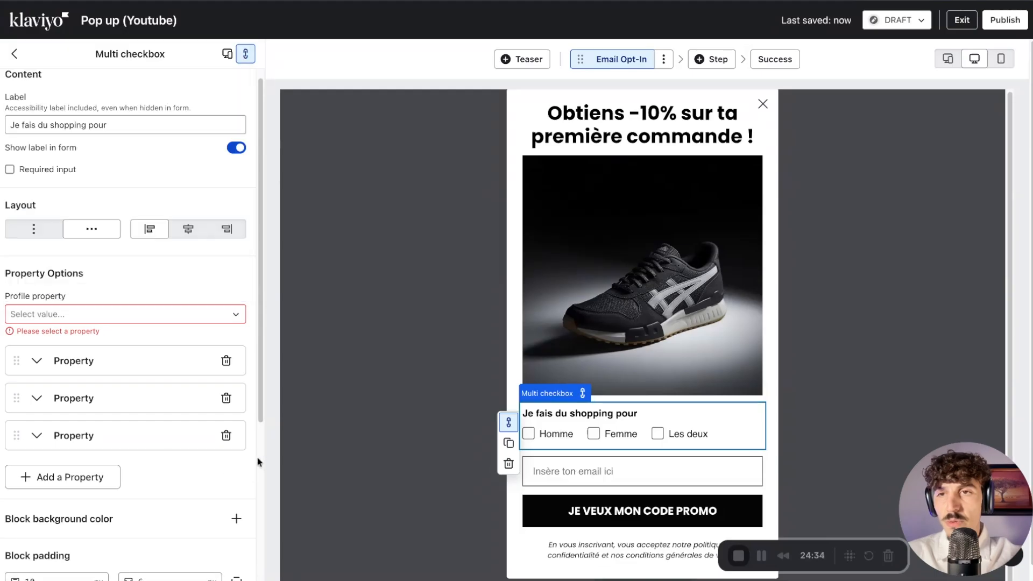
- Look through the existing profile properties available for the checkbox question
left_click(37, 316)
scroll(52, 168, "down", 5)
scroll(51, 170, "down", 4)
scroll(51, 175, "down", 5)
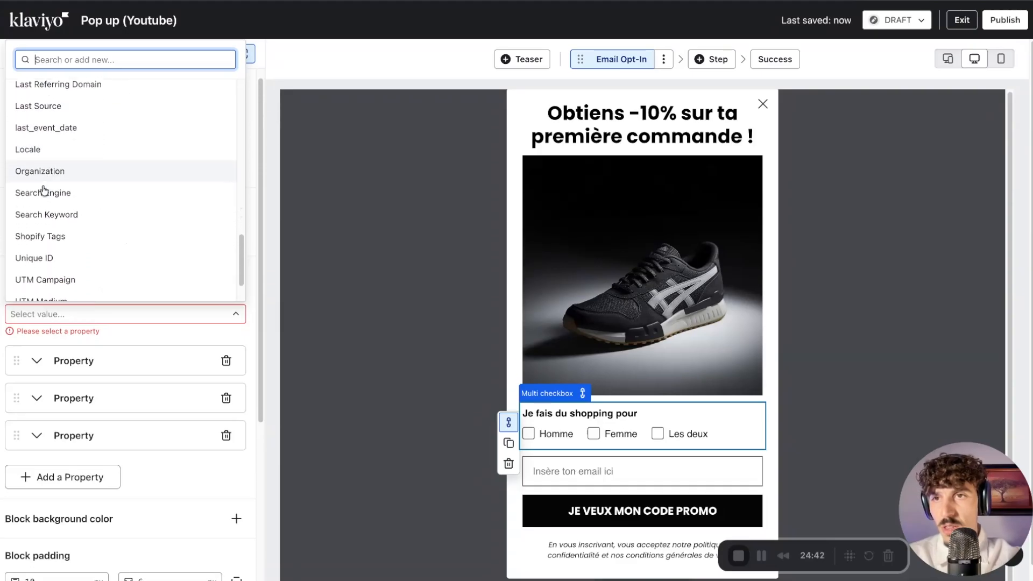
scroll(44, 189, "down", 2)
scroll(72, 261, "up", 10)
scroll(72, 261, "up", 3)
left_click(246, 490)
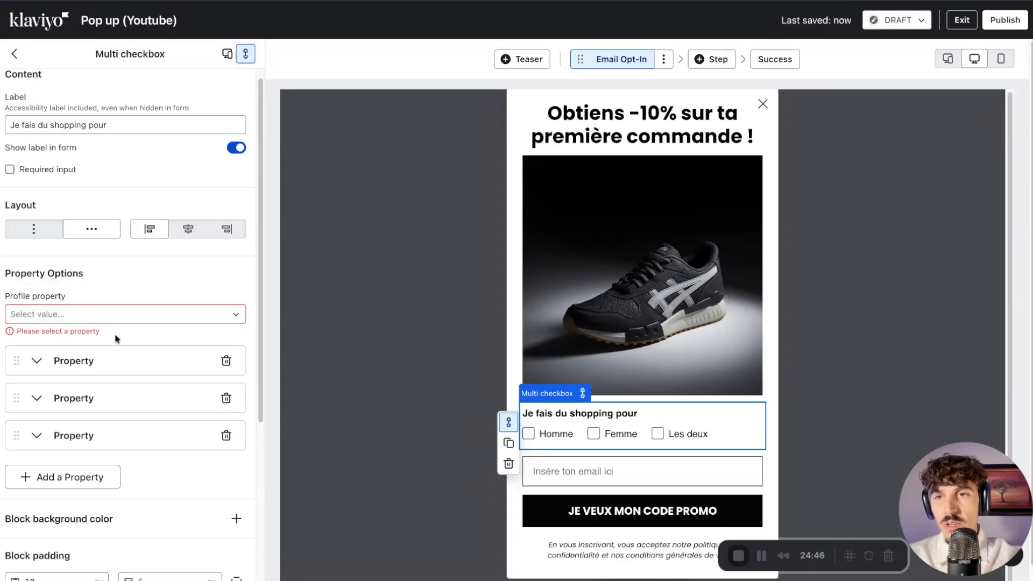
- Create the profile property "Sexe Avatar" and assign it to the checkbox question
left_click(92, 314)
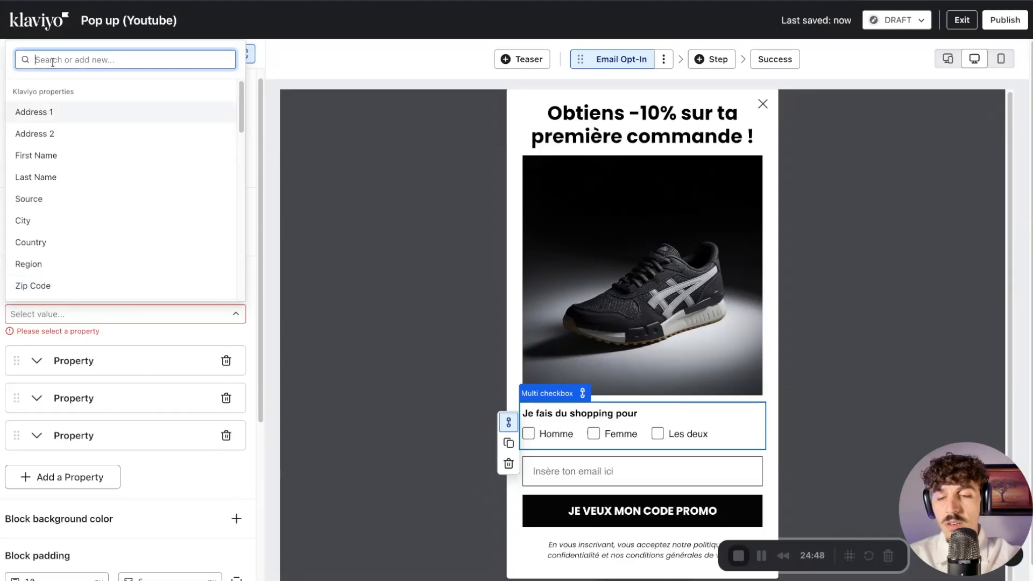
type("Avatar")
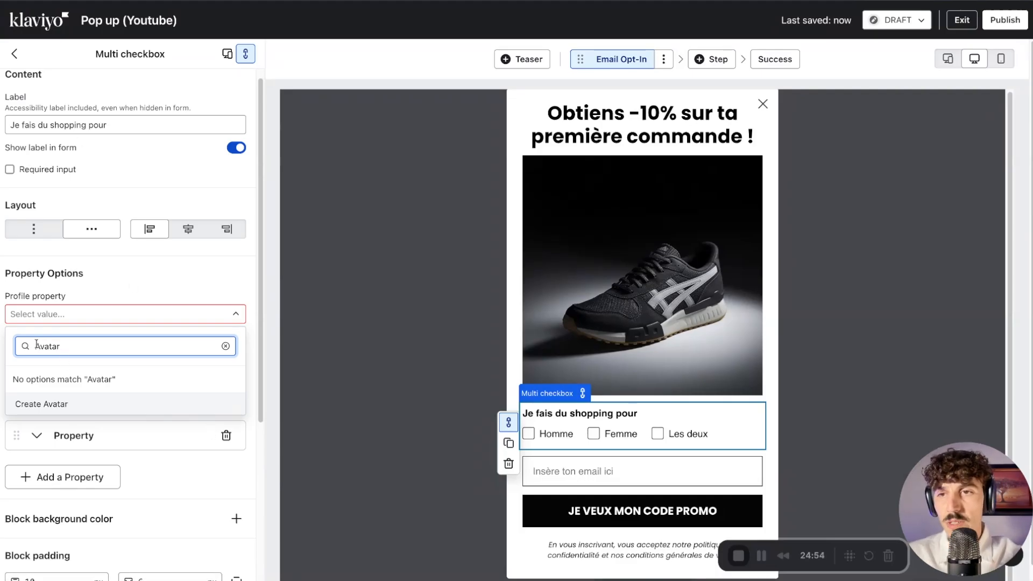
key("Home")
type("Sexe")
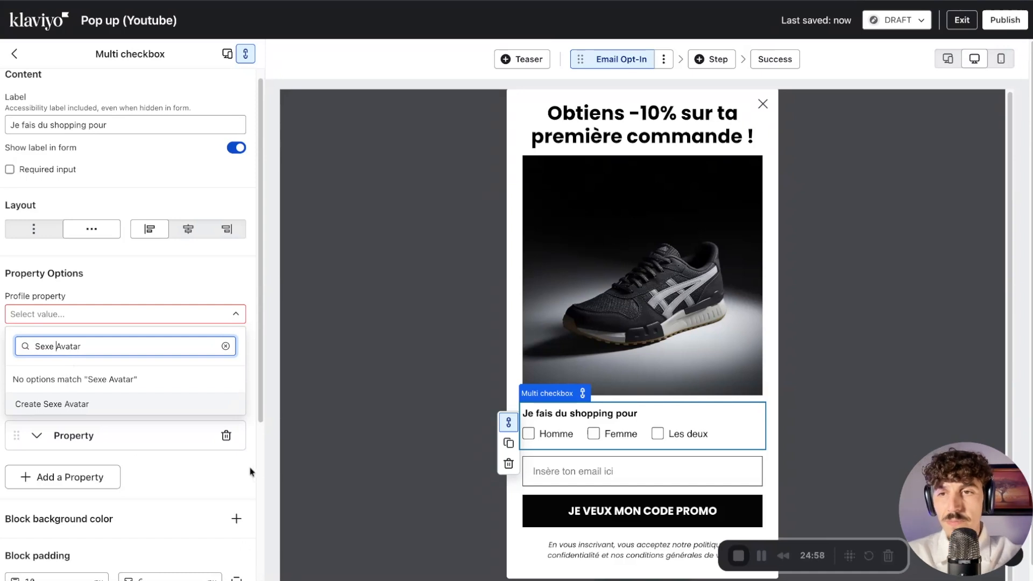
left_click(72, 409)
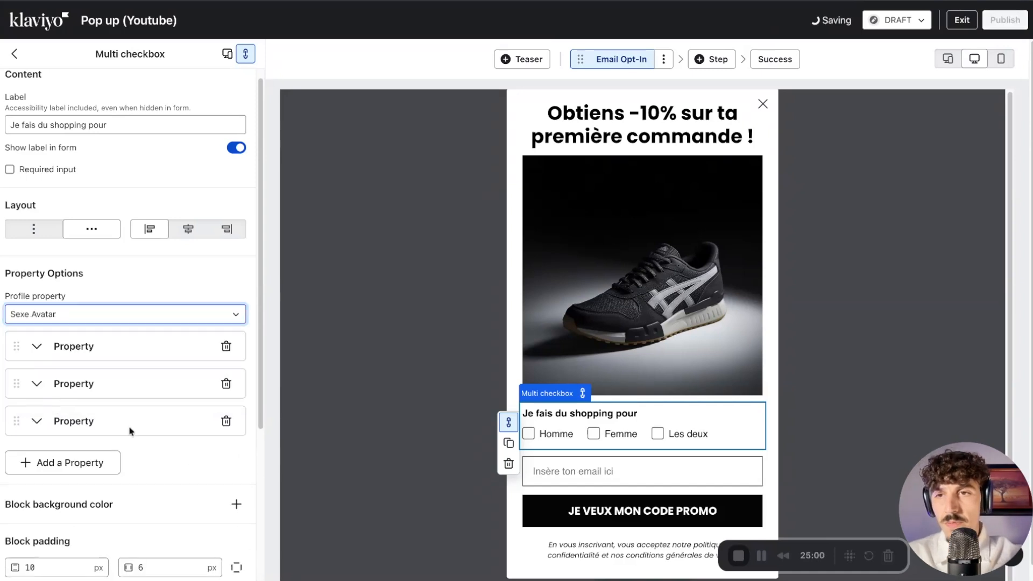
- Make the "Je fais du shopping pour" checkbox question a required input
scroll(219, 457, "down", 4)
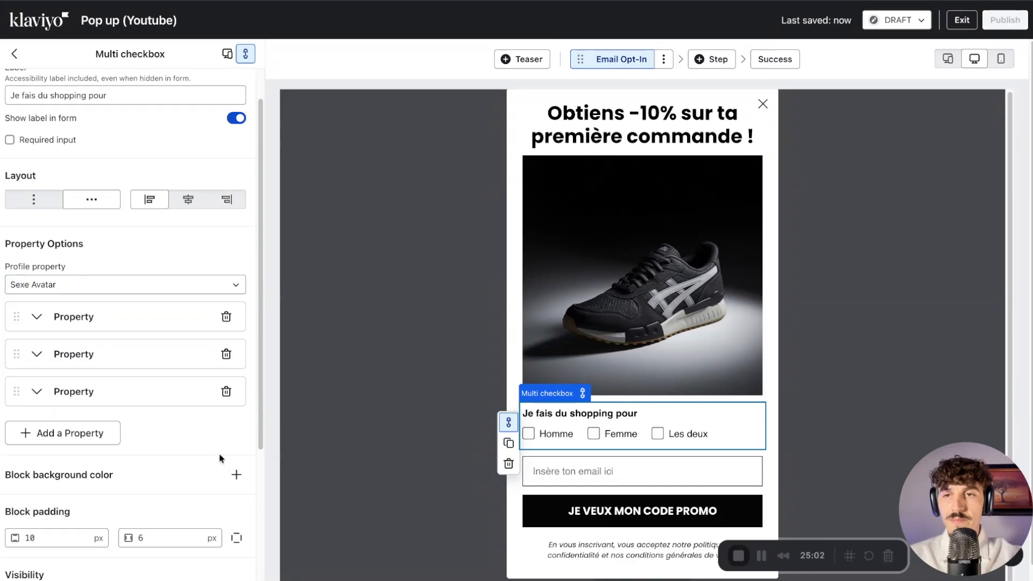
scroll(107, 242, "up", 5)
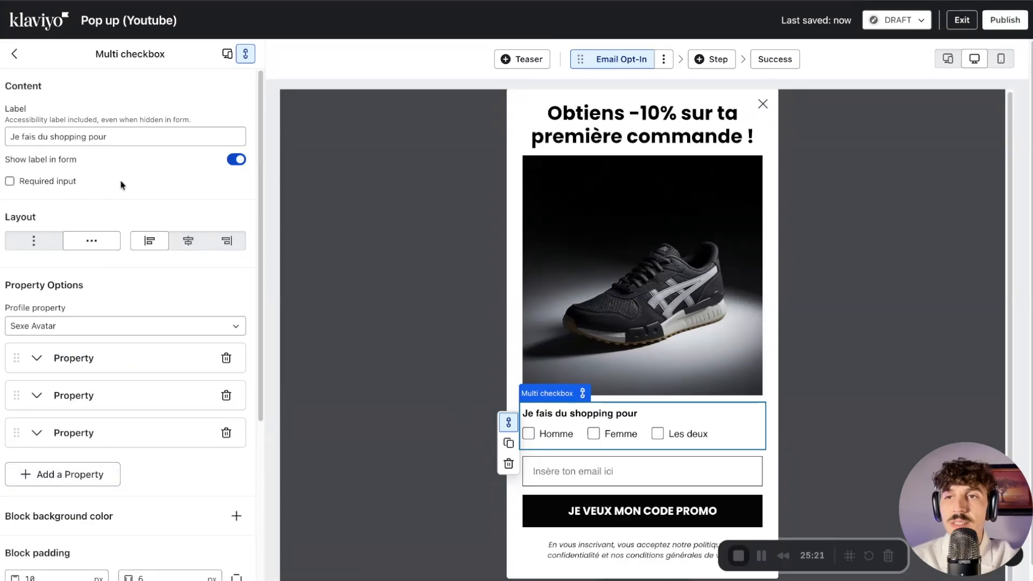
left_click(9, 182)
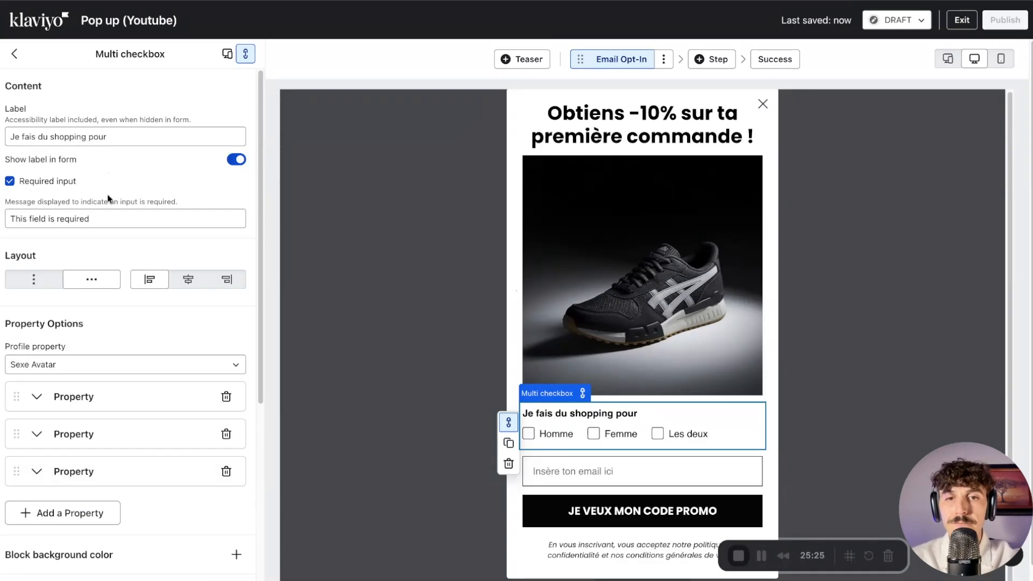
left_click(101, 220)
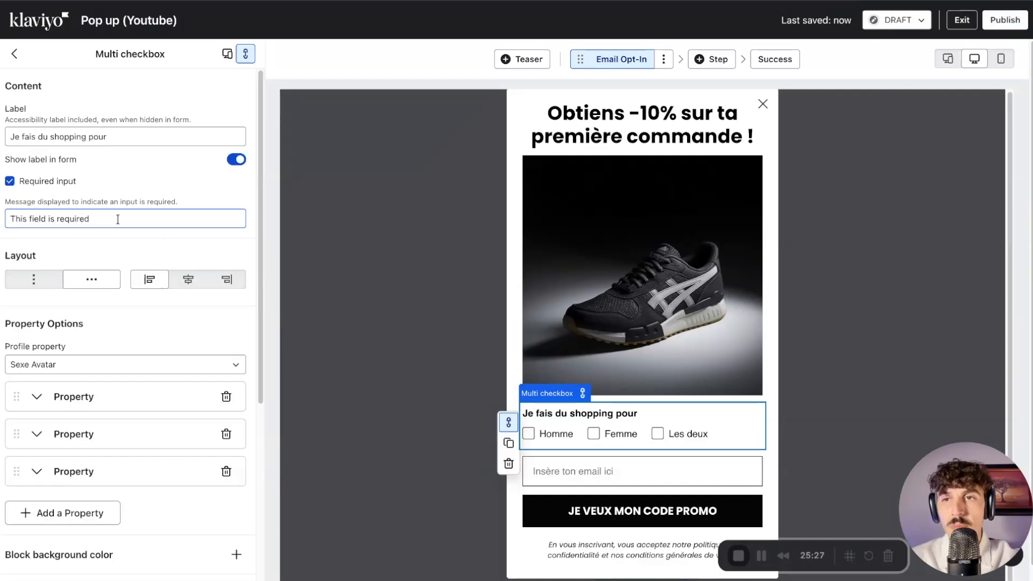
left_click(30, 229)
triple_click(132, 221)
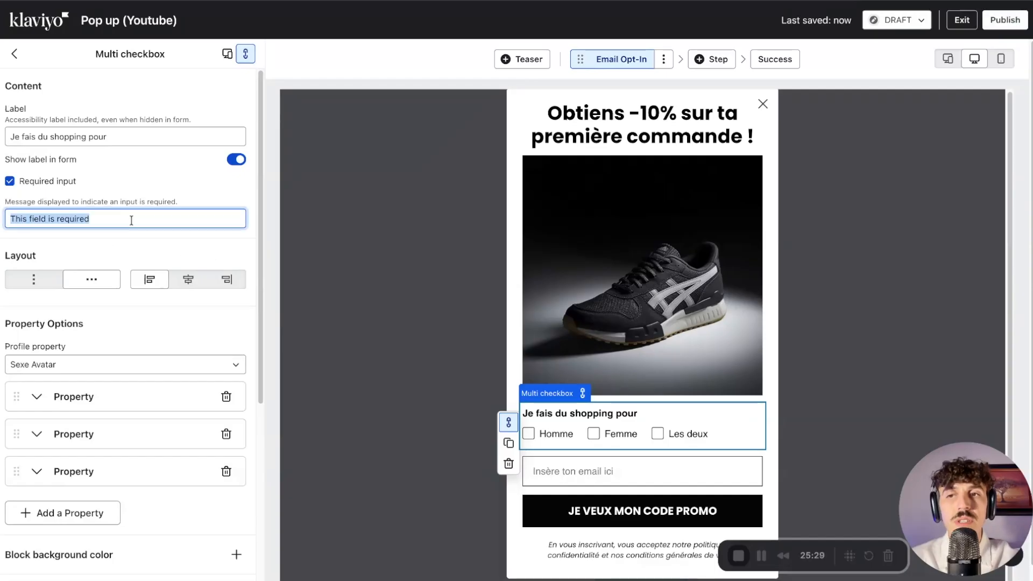
left_click(133, 187)
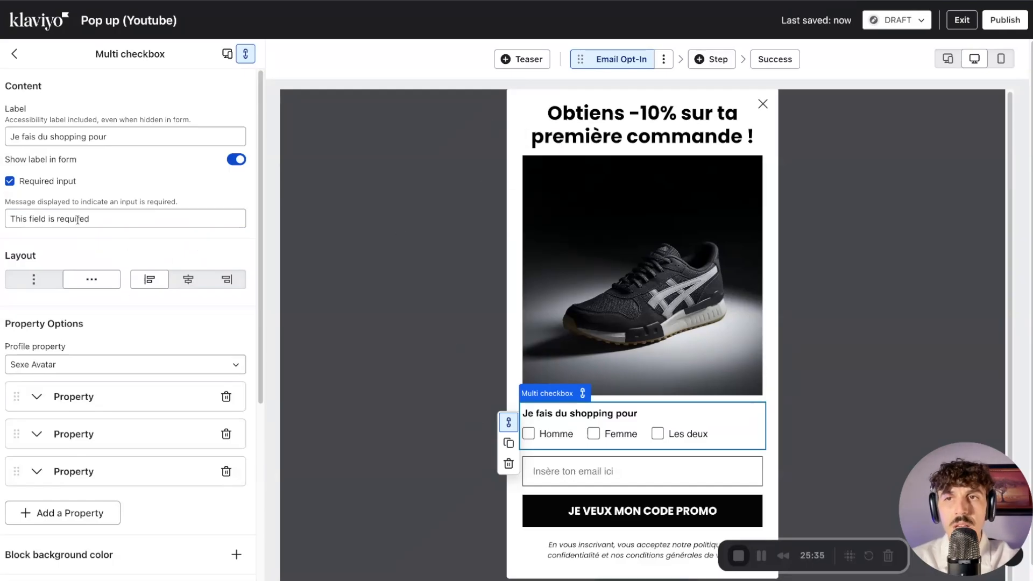
- Review the checkbox question's label and the label and value settings of its first two options
triple_click(11, 137)
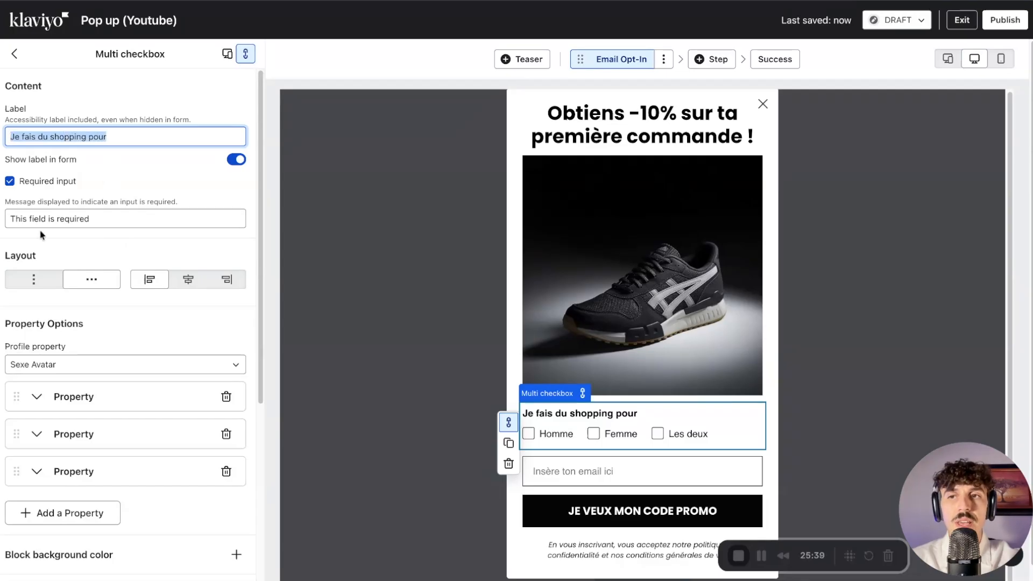
scroll(42, 235, "down", 2)
scroll(85, 124, "up", 1)
scroll(168, 339, "down", 1)
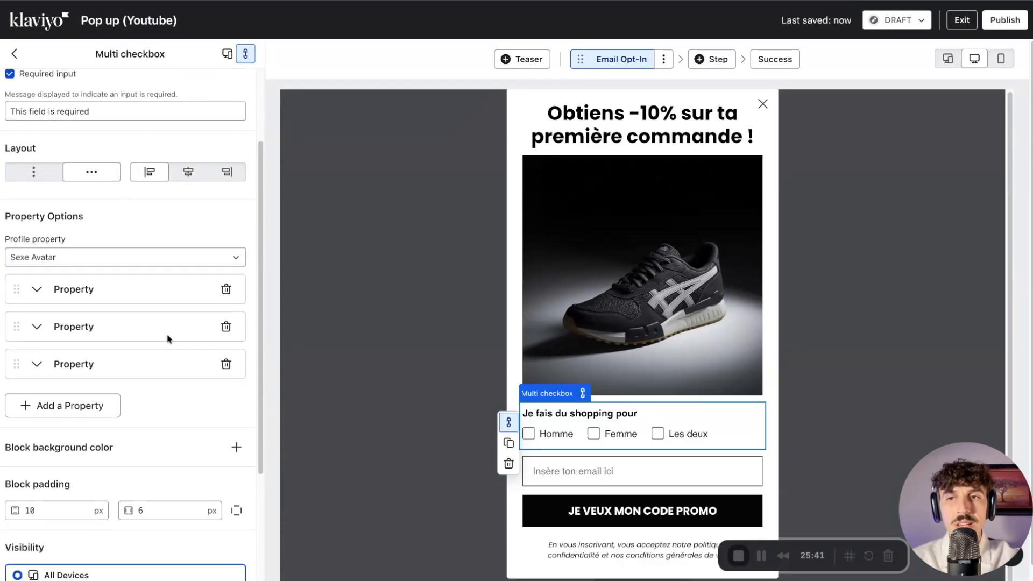
left_click(37, 282)
left_click(37, 282)
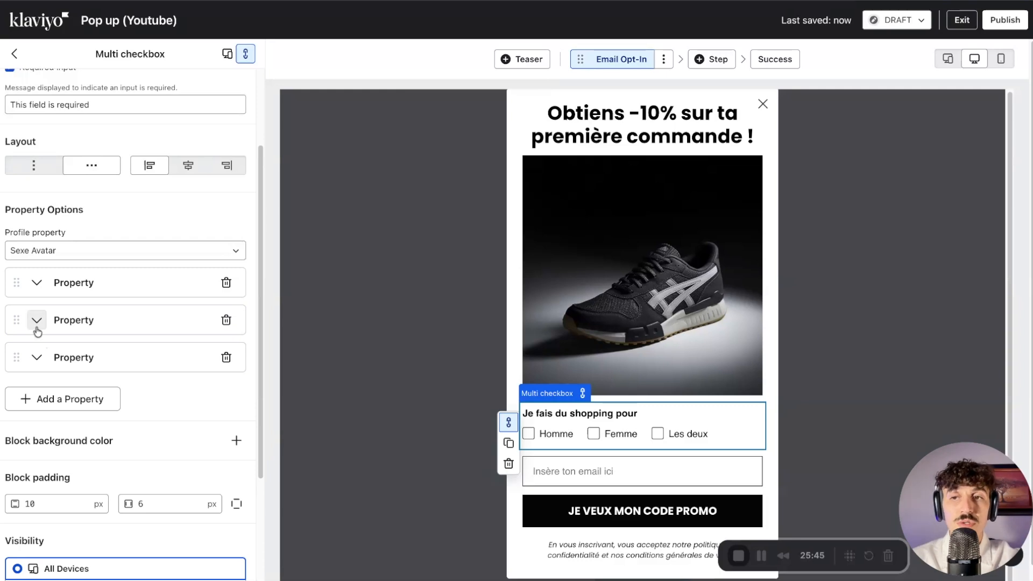
left_click(37, 320)
left_click(36, 282)
left_click(37, 282)
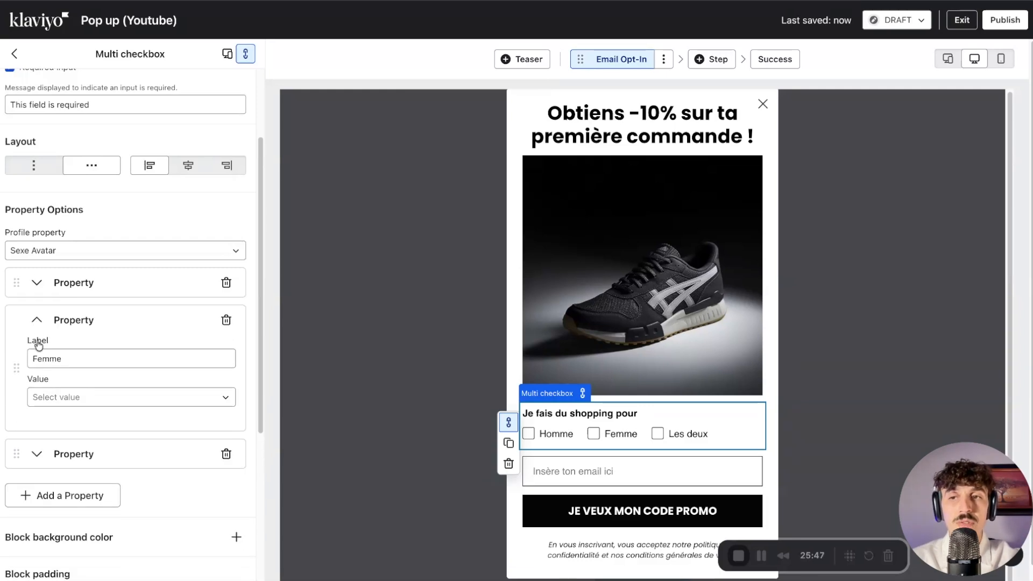
left_click(37, 319)
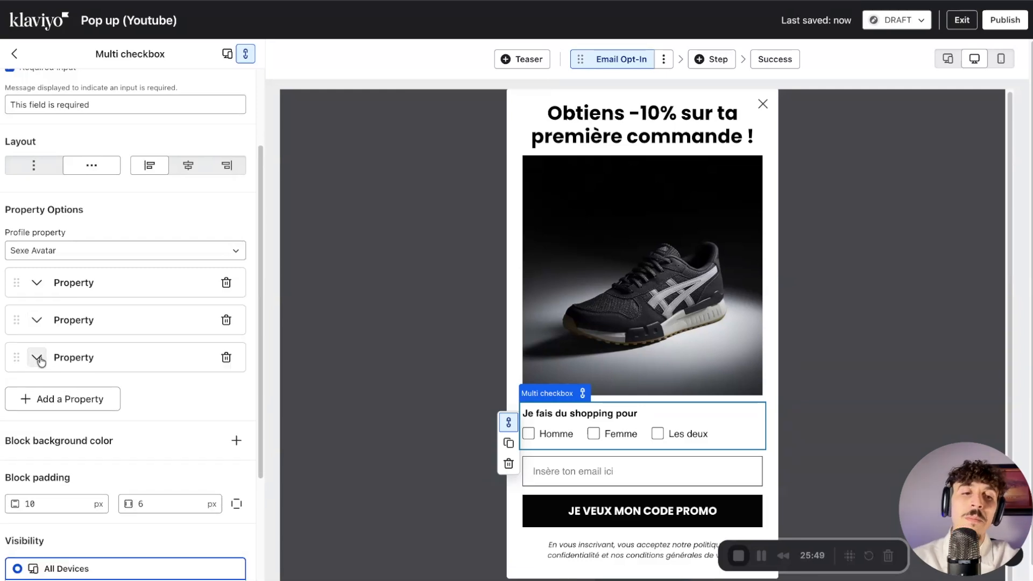